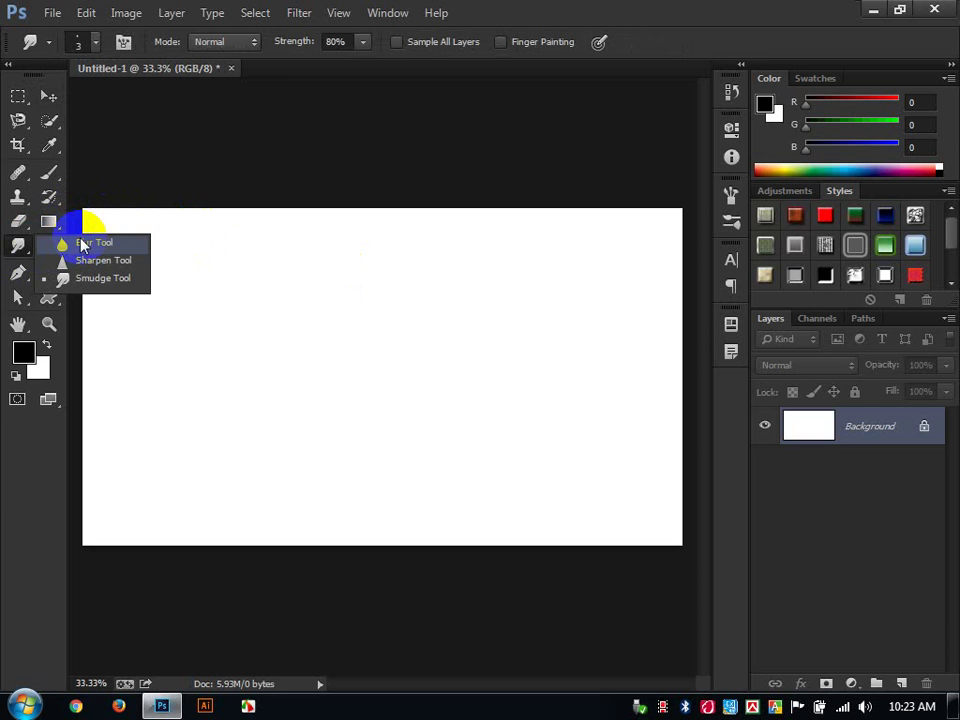
Switch to the desktop and look through the 06-02-2017, Desktop and Resourch folders for a suitable photo
left_click(870, 11)
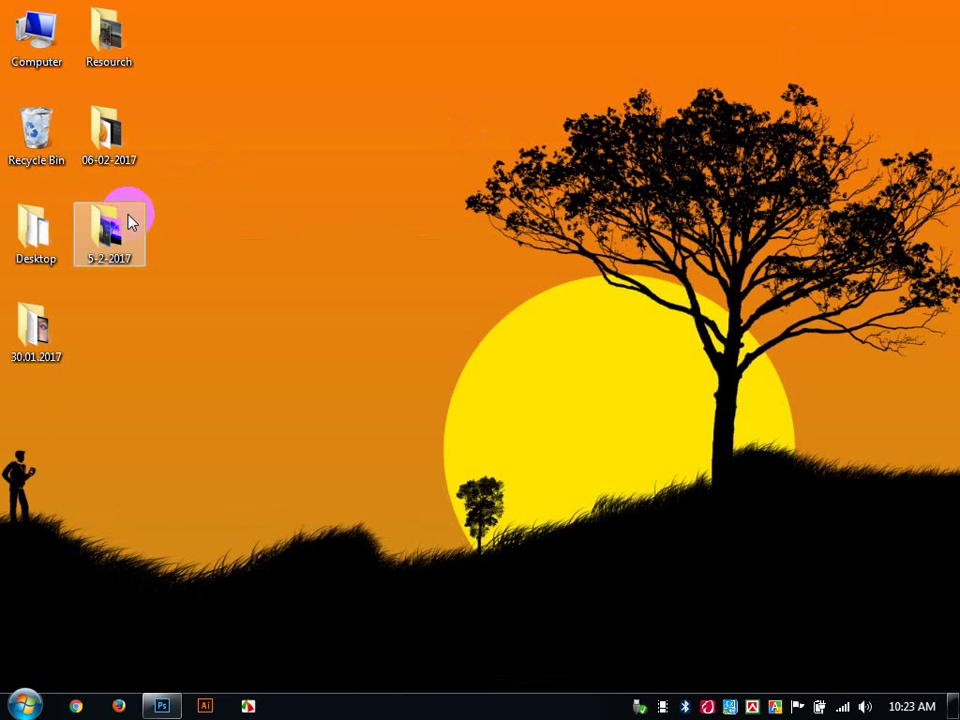
double_click(111, 158)
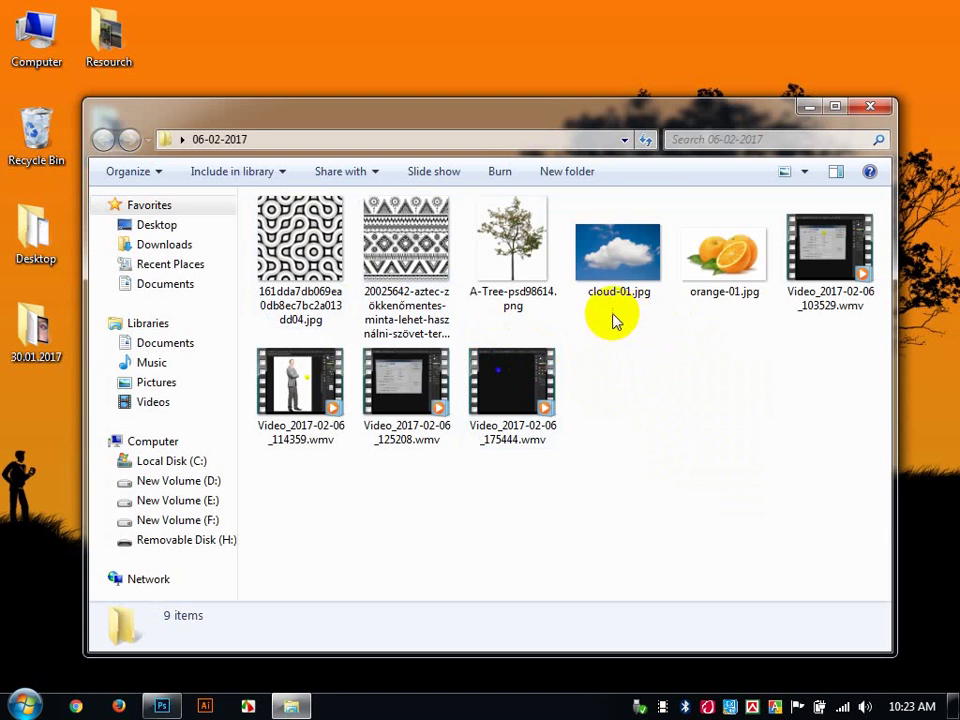
left_click(870, 107)
double_click(36, 228)
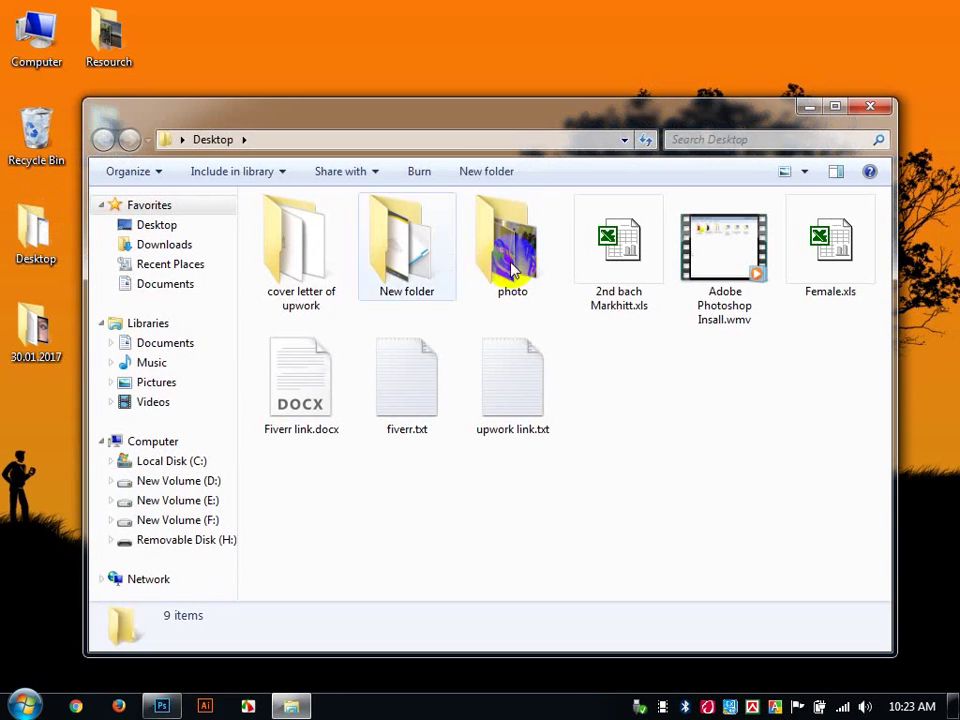
left_click(512, 270)
left_click(870, 104)
left_click(40, 37)
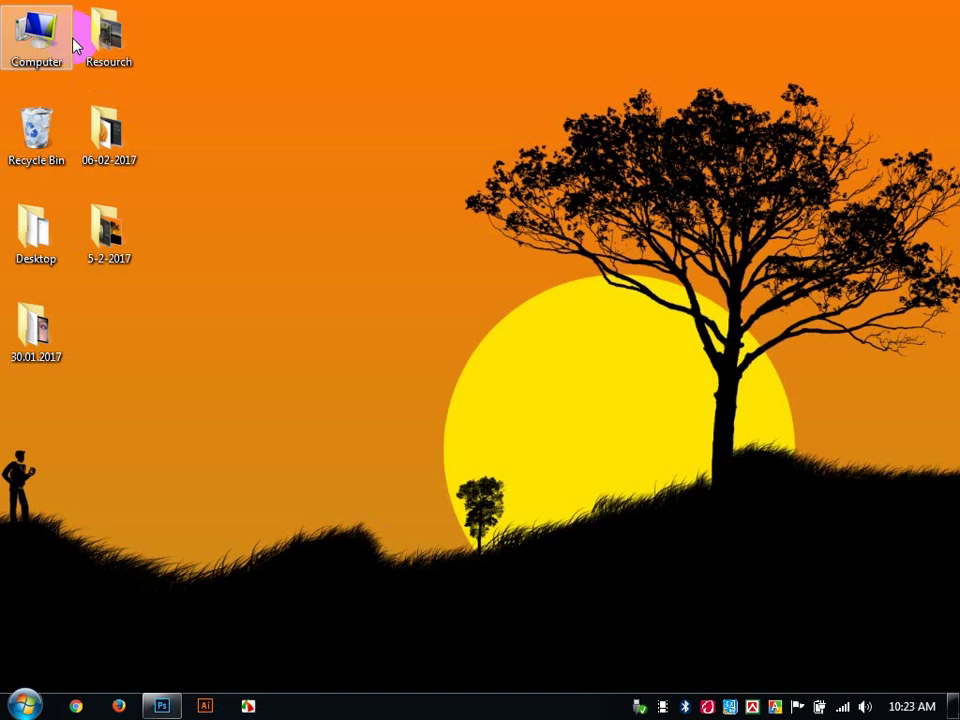
double_click(88, 45)
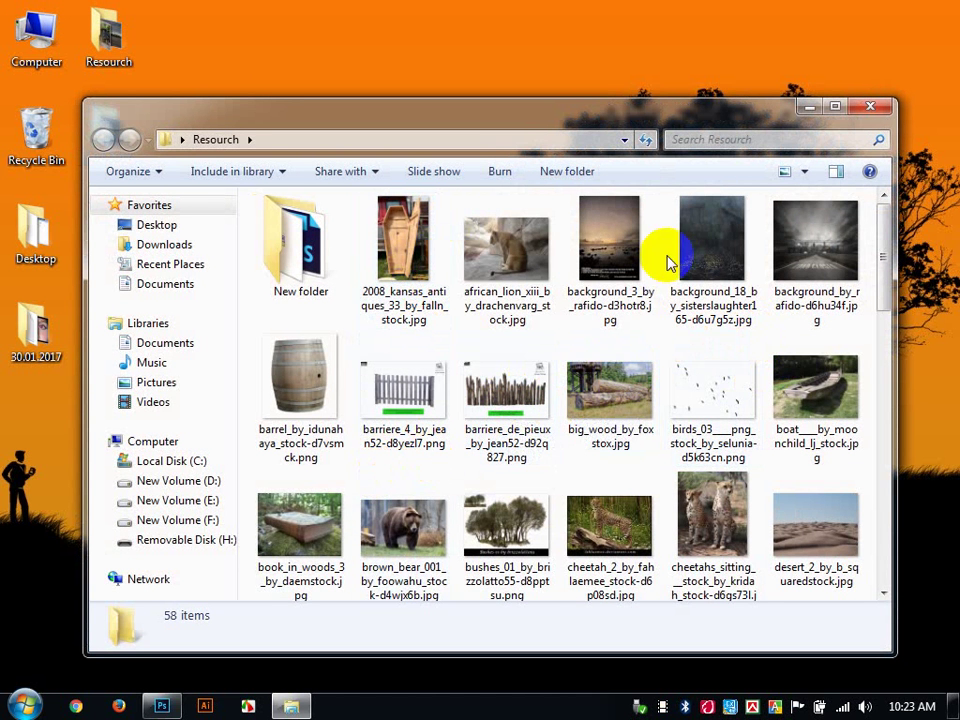
left_click(872, 108)
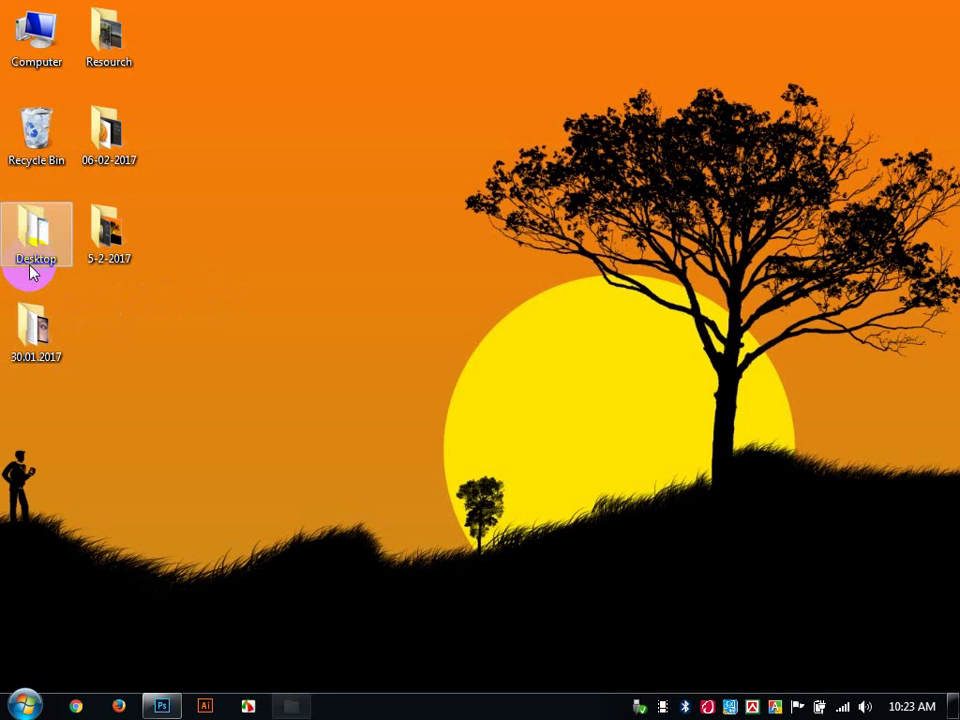
Open the boy-girl-hug portrait JPG from the Desktop folder's New folder, subfolder 10-1-17, as a separate document in Photoshop
double_click(31, 273)
double_click(424, 298)
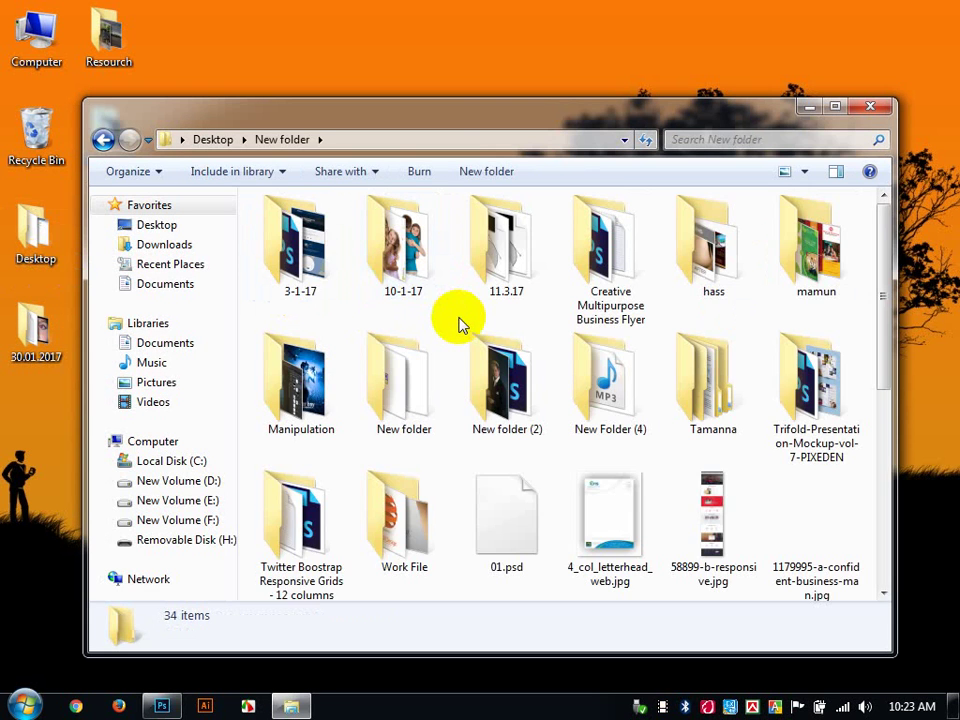
double_click(431, 242)
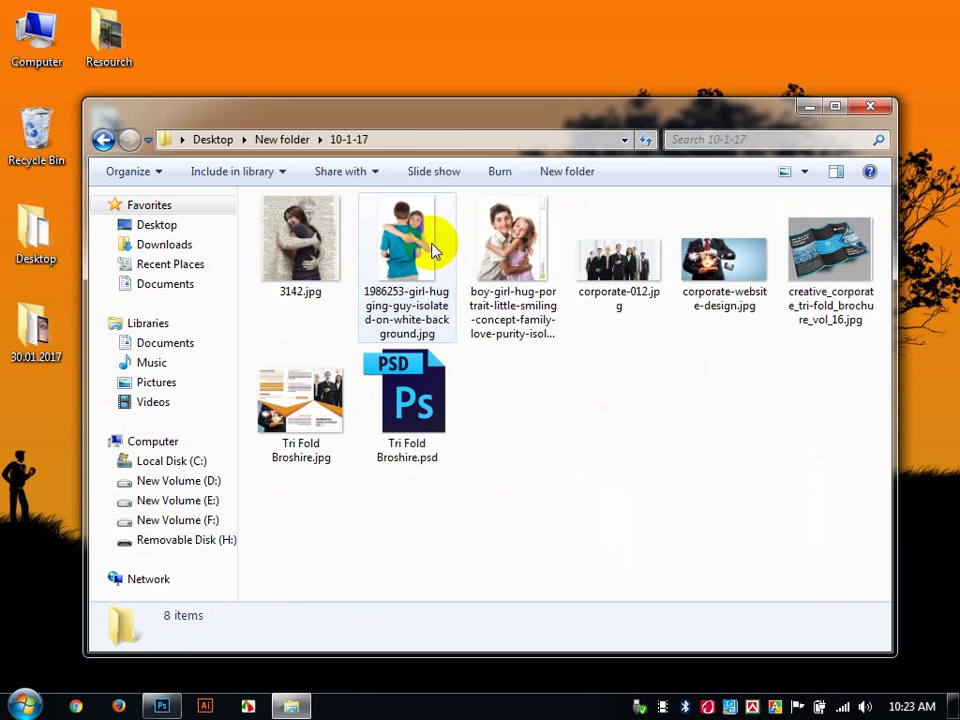
left_click_drag(507, 245, 407, 84)
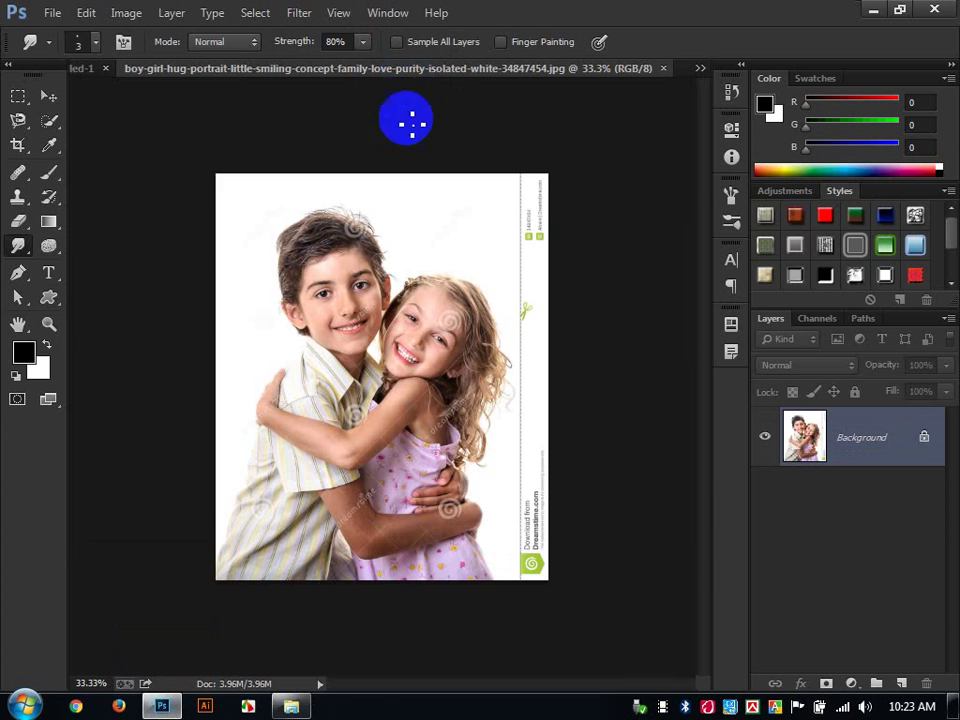
Paint over the girl's face and hair with the Blur tool to soften them
scroll(369, 339, "up", 3)
scroll(372, 345, "up", 1)
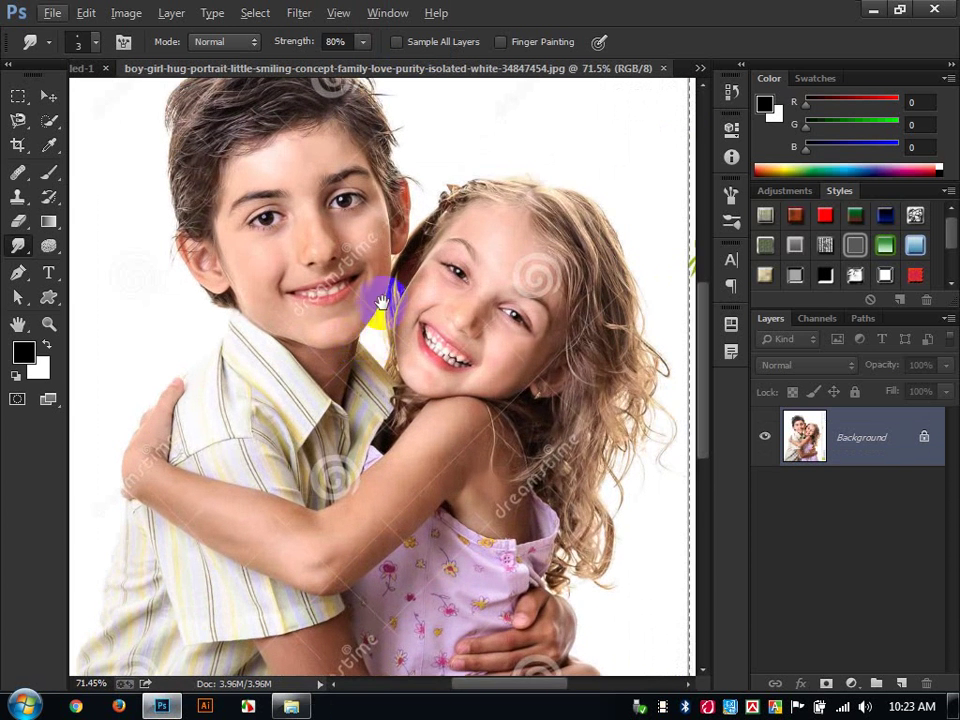
left_click_drag(370, 340, 357, 388)
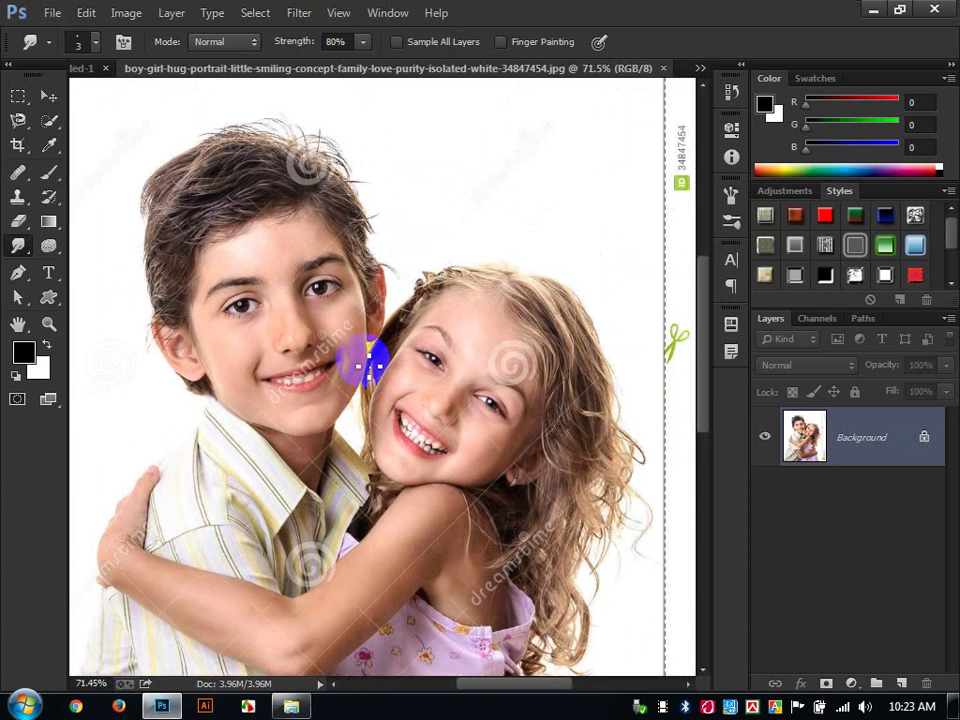
scroll(370, 367, "down", 1)
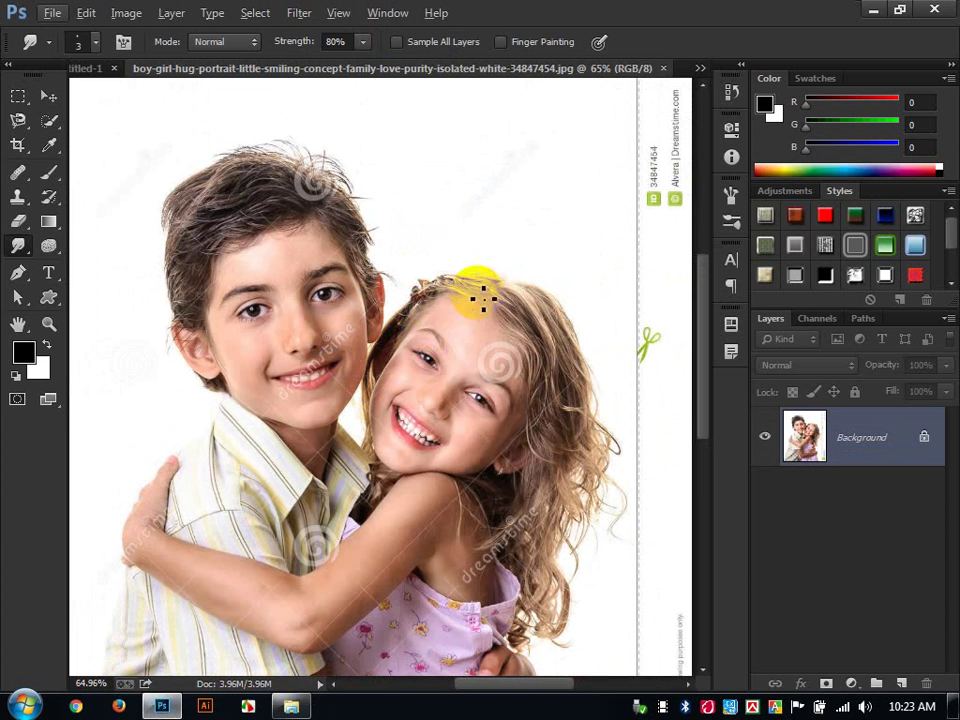
mouse_move(487, 325)
left_mouse_down()
mouse_move(458, 439)
mouse_move(547, 398)
mouse_move(433, 431)
mouse_move(513, 347)
mouse_move(476, 438)
left_mouse_up()
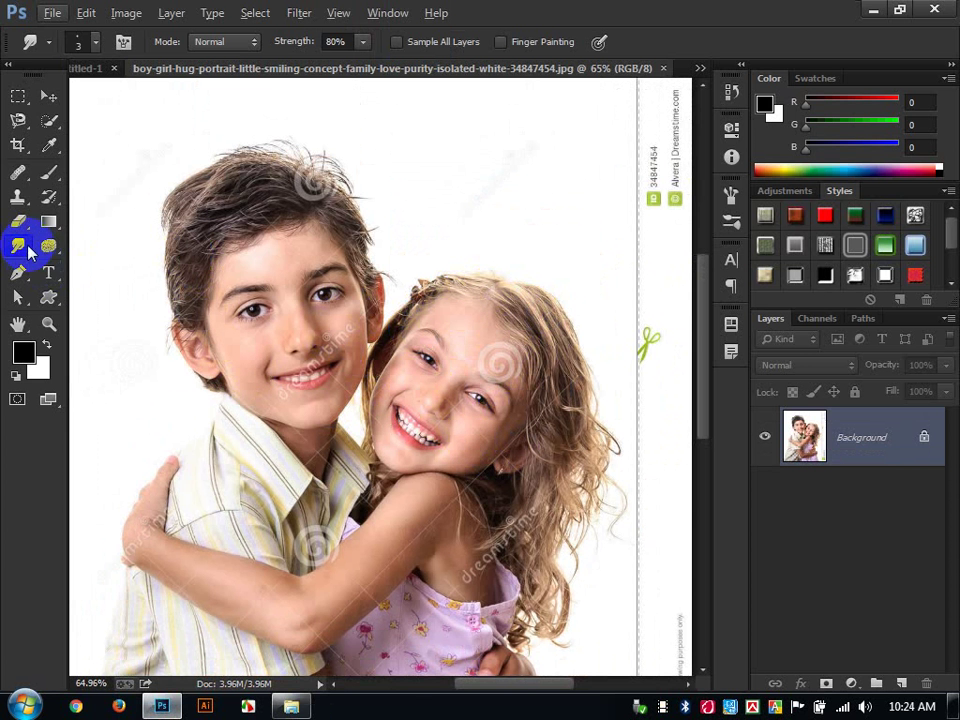
right_click(18, 245)
left_click(95, 242)
mouse_move(272, 244)
left_mouse_down()
mouse_move(447, 348)
mouse_move(415, 390)
left_mouse_up()
right_click(17, 246)
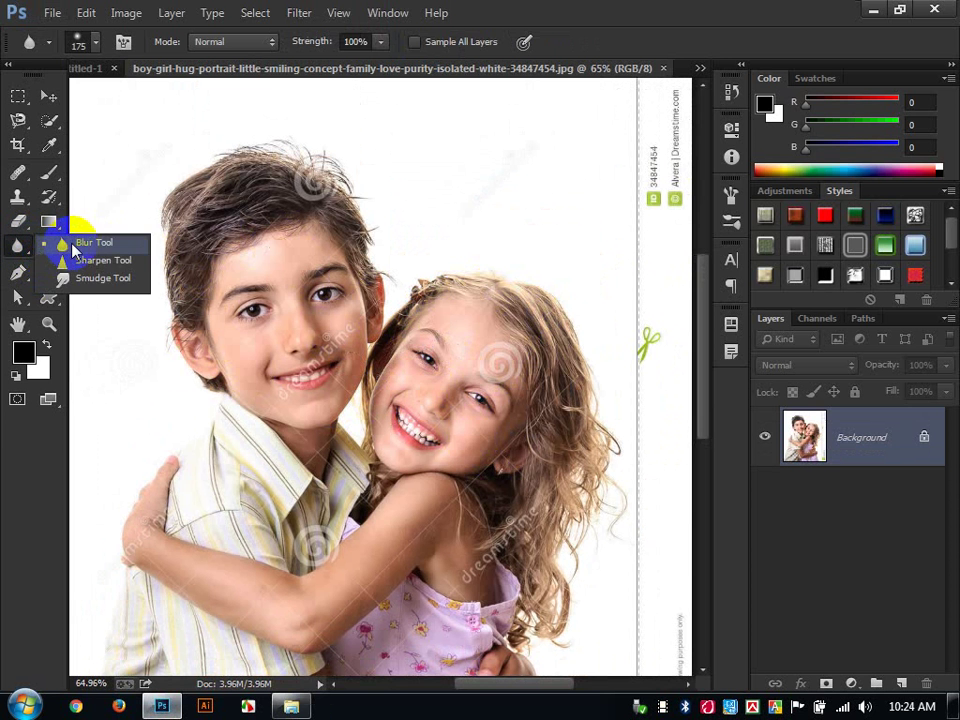
left_click(86, 244)
mouse_move(456, 390)
left_mouse_down()
mouse_move(480, 294)
mouse_move(469, 399)
mouse_move(404, 394)
mouse_move(450, 470)
mouse_move(561, 377)
mouse_move(551, 295)
mouse_move(473, 272)
mouse_move(421, 320)
mouse_move(392, 386)
mouse_move(381, 454)
mouse_move(469, 520)
mouse_move(582, 472)
mouse_move(590, 491)
mouse_move(482, 561)
mouse_move(465, 557)
mouse_move(538, 574)
mouse_move(570, 431)
mouse_move(600, 395)
left_mouse_up()
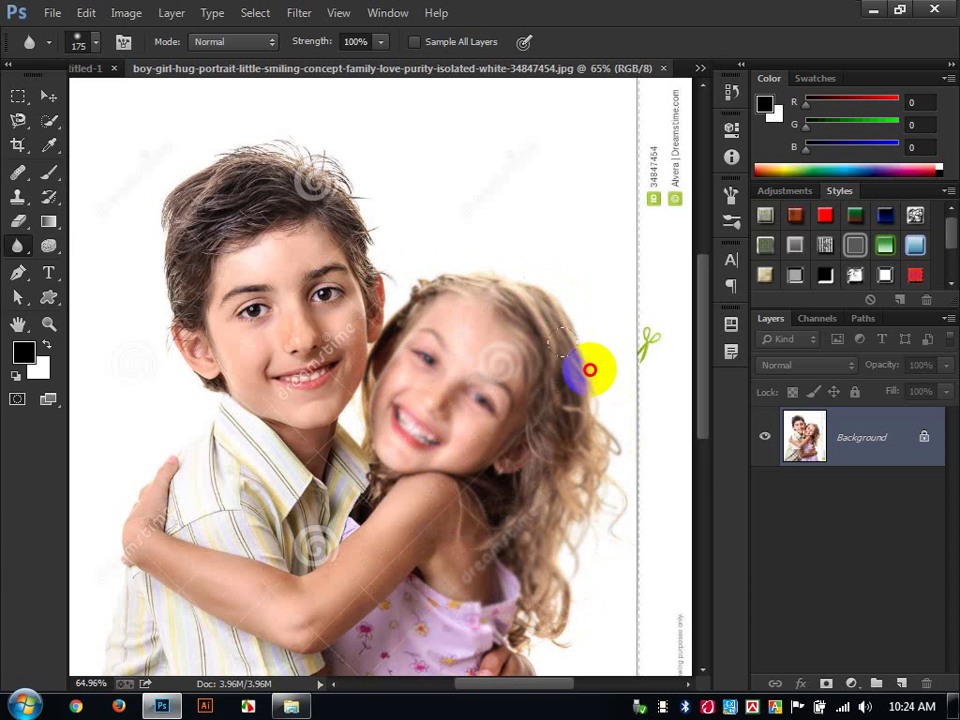
mouse_move(471, 321)
left_mouse_down()
mouse_move(557, 369)
mouse_move(557, 403)
mouse_move(513, 350)
mouse_move(364, 450)
mouse_move(198, 433)
left_mouse_up()
Blur the girl's arms and her floral dress with the same brush
scroll(513, 350, "down", 3)
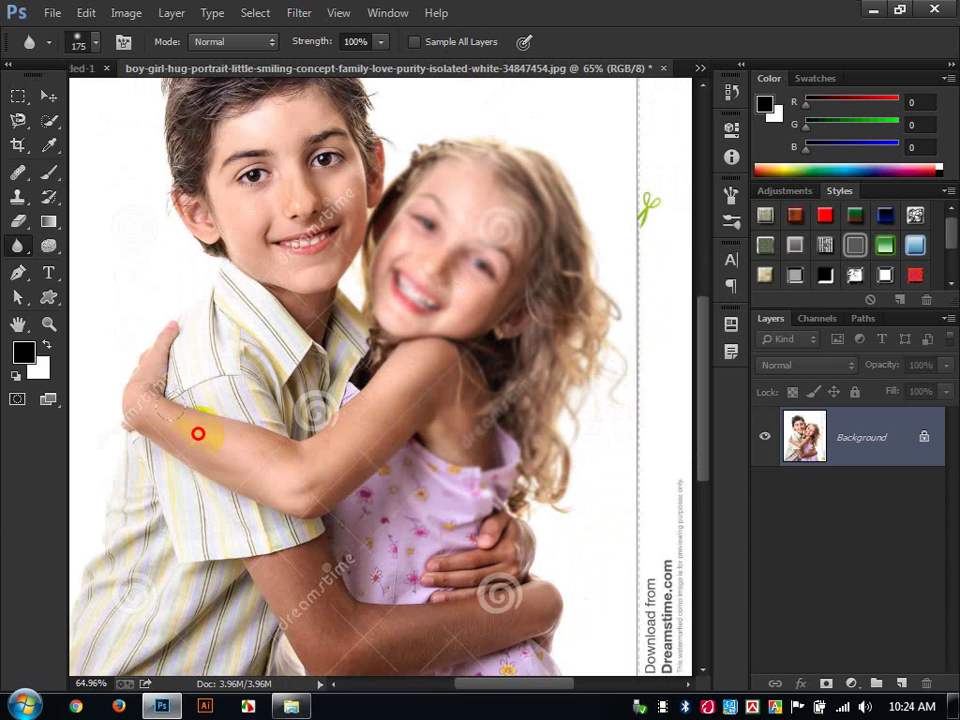
mouse_move(306, 480)
left_mouse_down()
mouse_move(286, 455)
mouse_move(418, 407)
mouse_move(343, 482)
mouse_move(325, 484)
mouse_move(268, 529)
mouse_move(197, 454)
mouse_move(133, 418)
mouse_move(329, 480)
mouse_move(433, 495)
mouse_move(491, 452)
mouse_move(463, 381)
mouse_move(415, 373)
left_mouse_up()
scroll(288, 440, "up", 1)
scroll(388, 338, "up", 3)
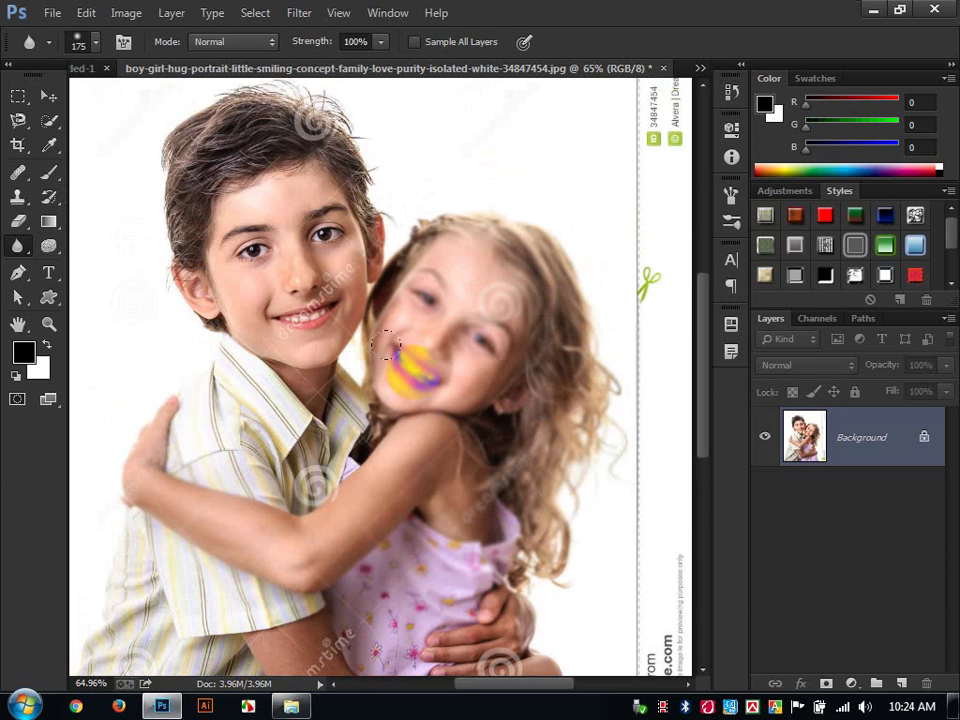
Set the Blur tool's strength to 50% and blur the boy's face with it
left_click(22, 257)
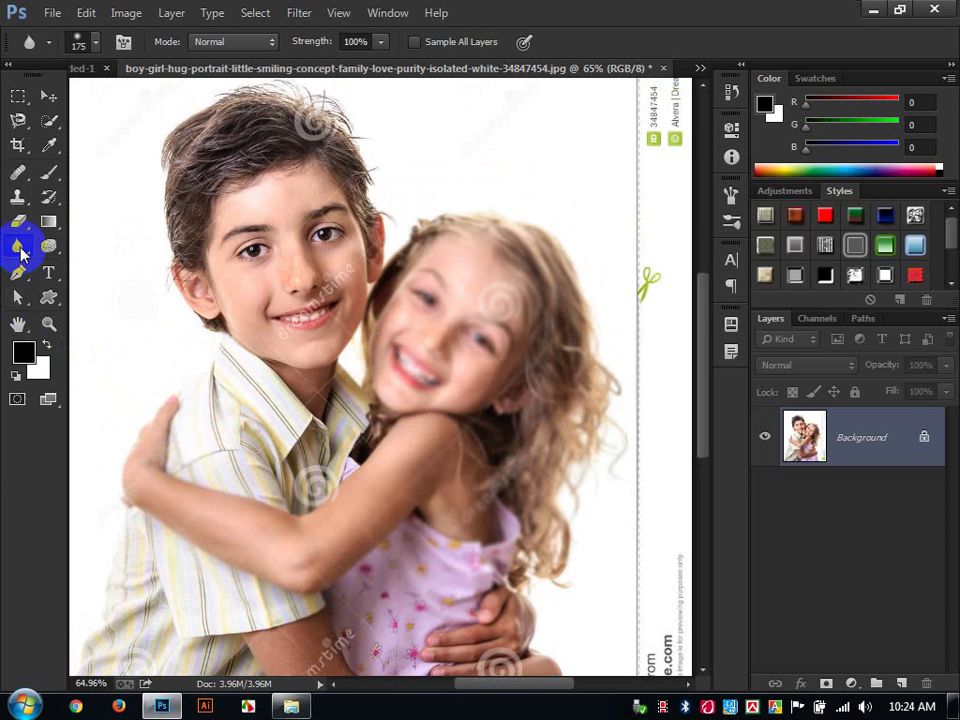
left_click(328, 42)
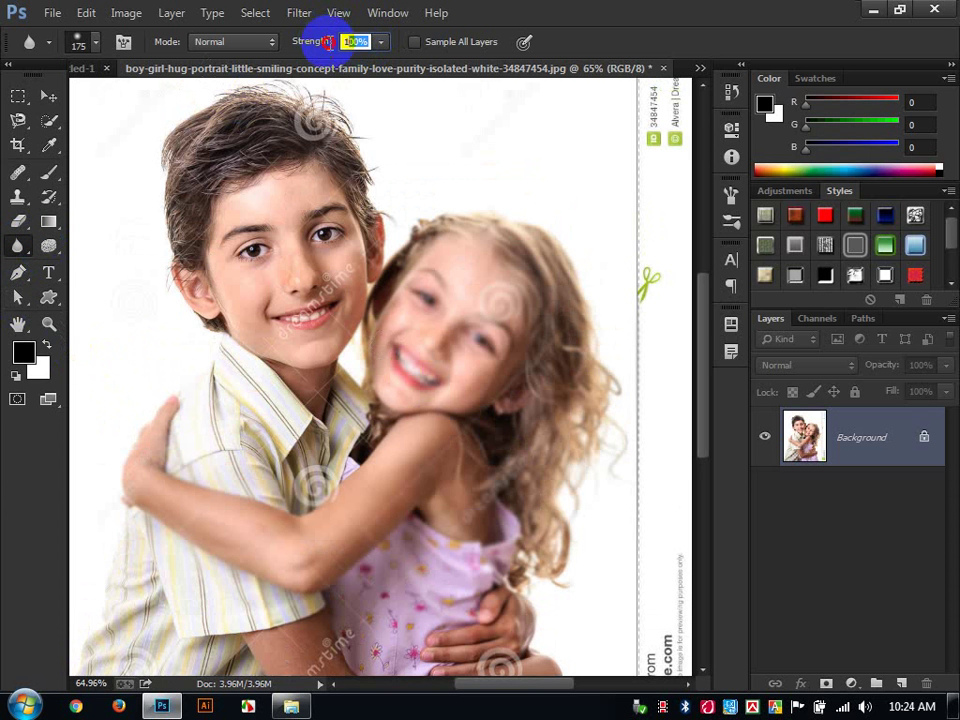
type("50")
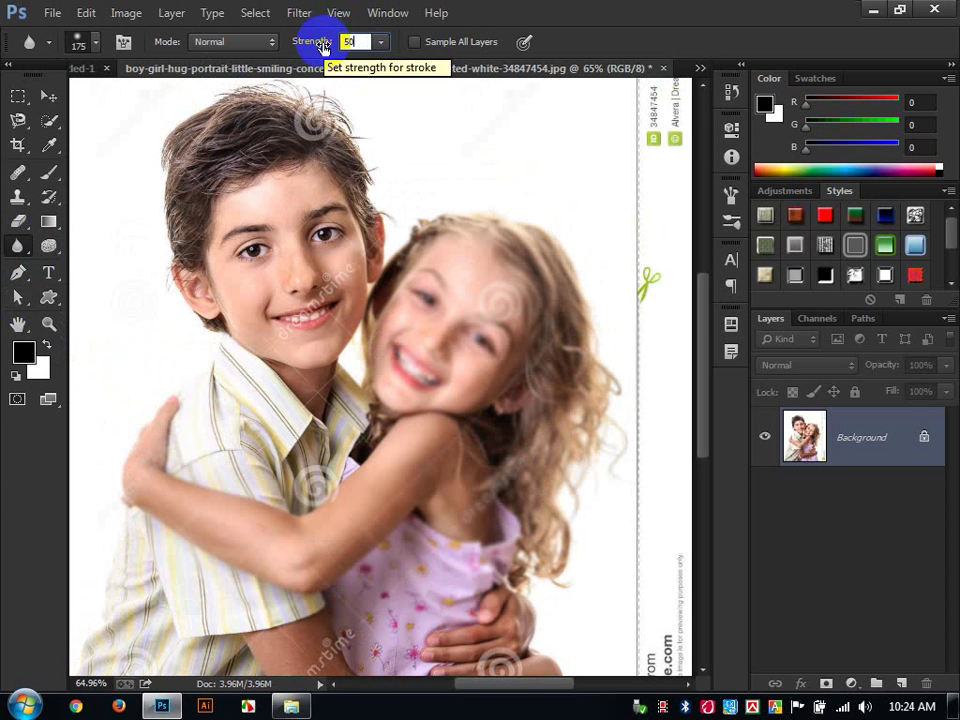
key("Return")
mouse_move(278, 236)
left_mouse_down()
mouse_move(289, 302)
mouse_move(273, 282)
mouse_move(265, 313)
mouse_move(265, 297)
mouse_move(331, 249)
mouse_move(318, 289)
left_mouse_up()
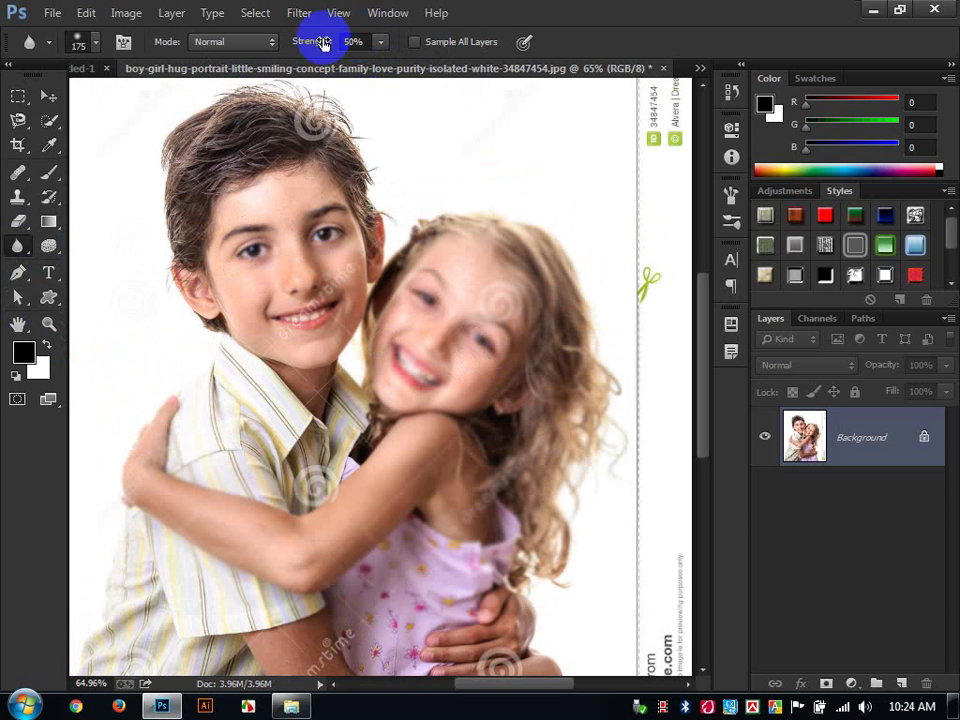
mouse_move(440, 255)
left_mouse_down()
mouse_move(409, 226)
mouse_move(386, 300)
left_mouse_up()
Try the Gaussian Blur filter on the whole photo, varying its radius
left_click(15, 248)
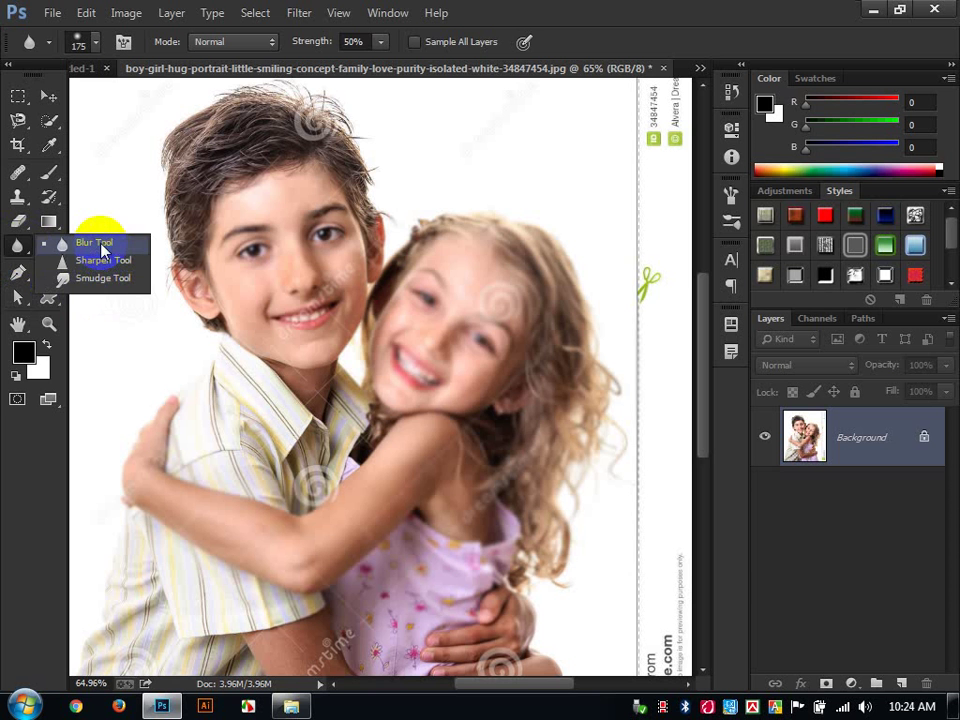
left_click(299, 13)
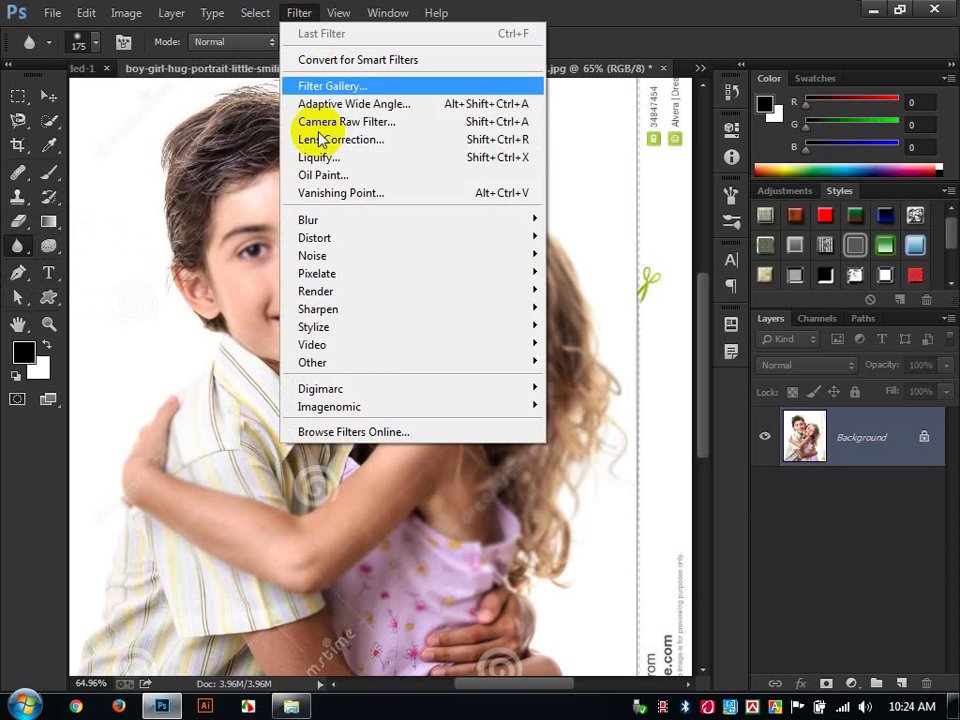
mouse_move(317, 220)
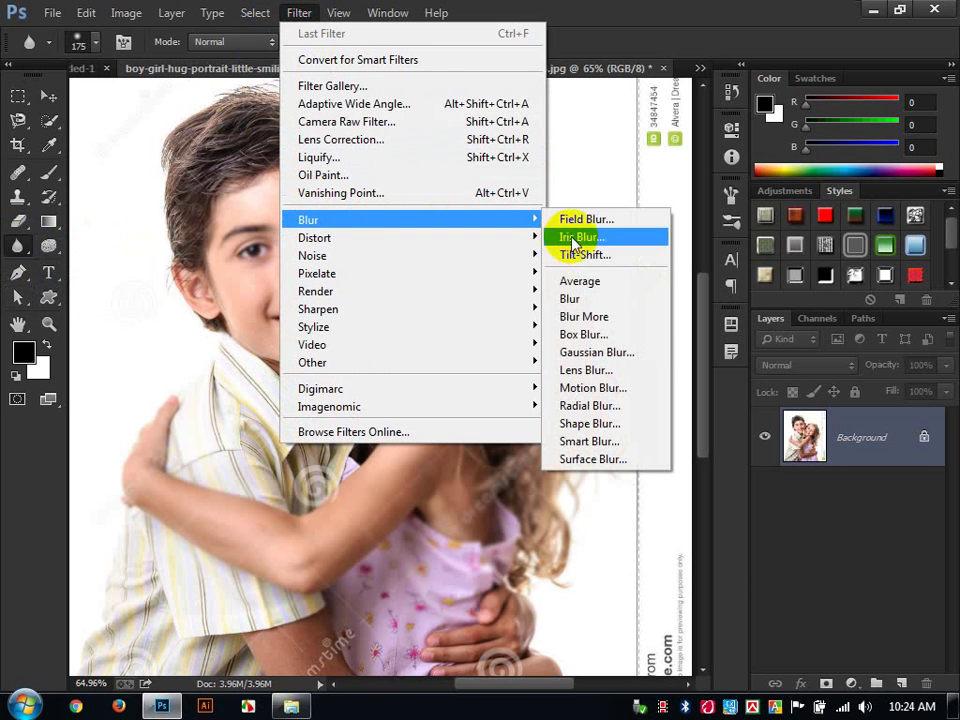
left_click(605, 358)
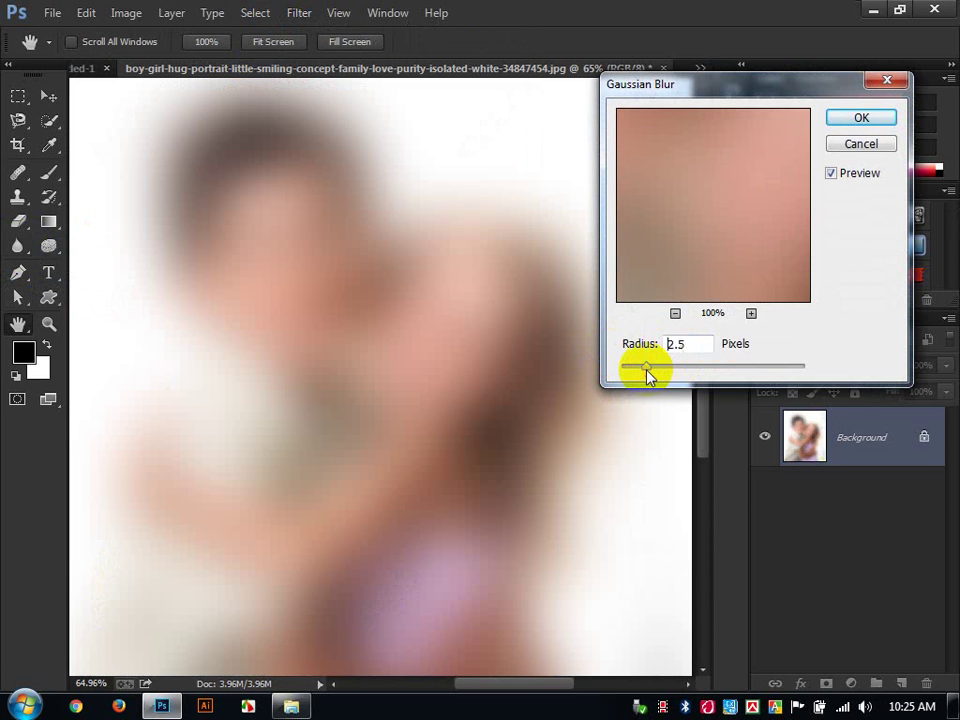
left_click_drag(646, 372, 685, 371)
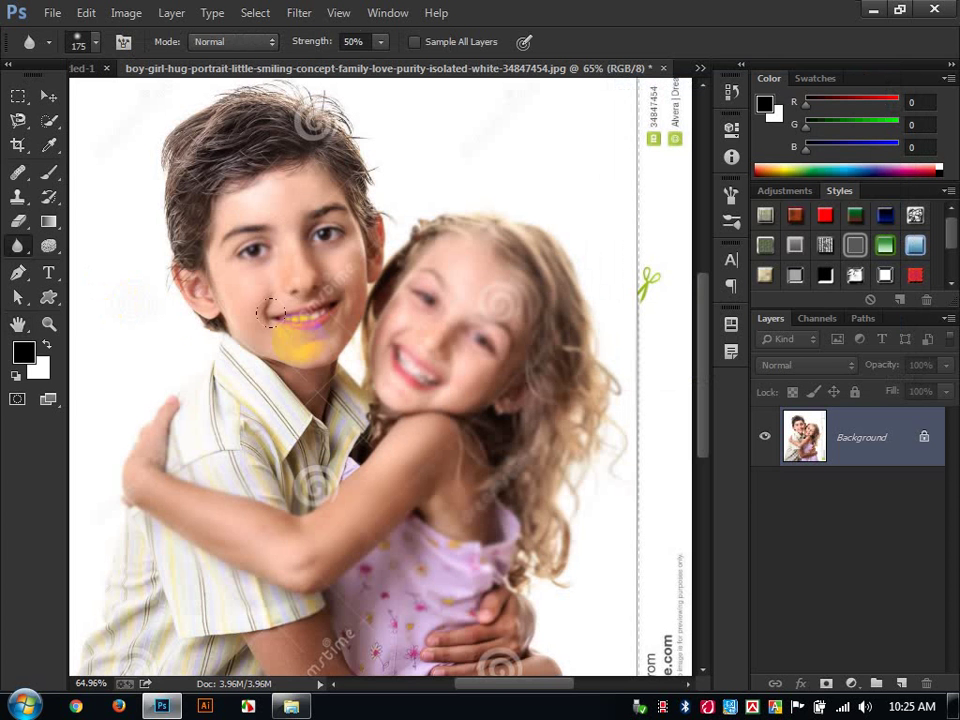
left_click(40, 204)
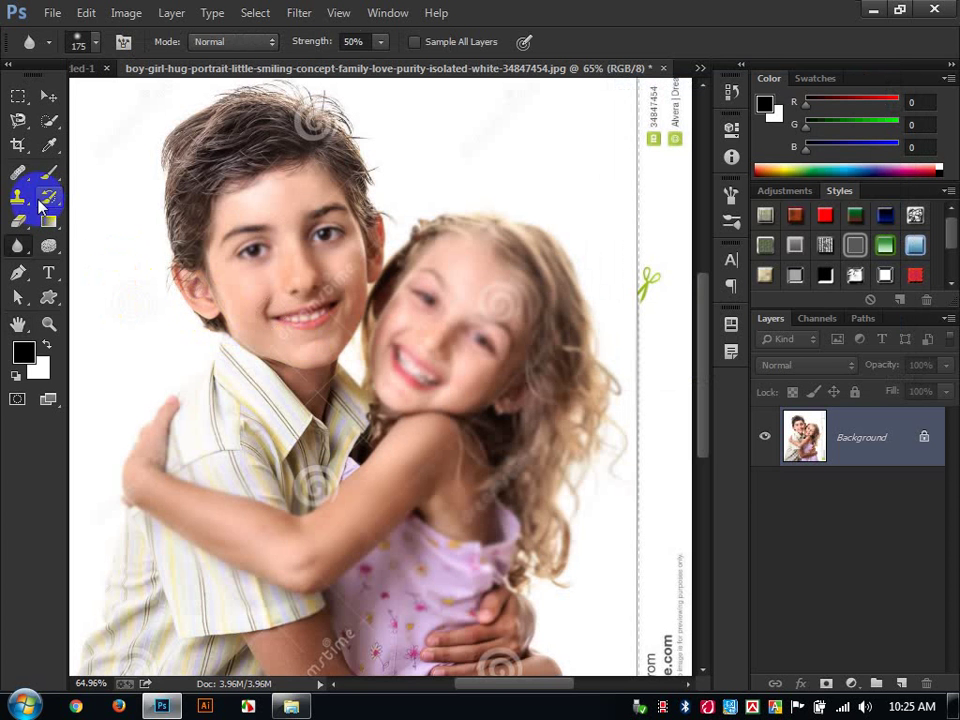
mouse_move(245, 250)
left_mouse_down()
mouse_move(332, 252)
mouse_move(312, 192)
left_mouse_up()
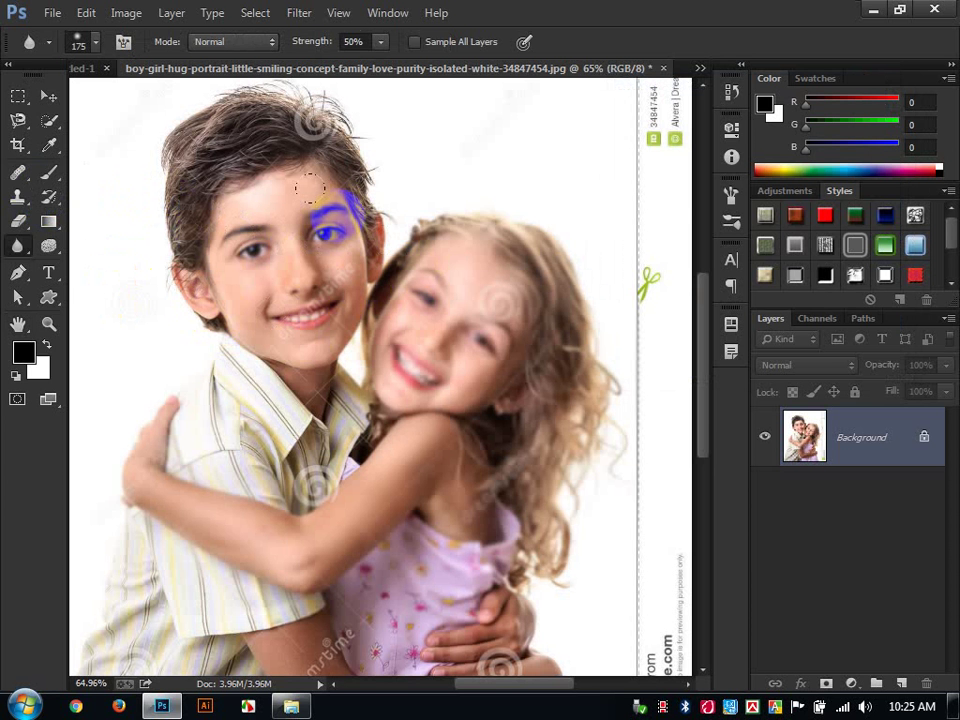
mouse_move(333, 381)
left_mouse_down()
mouse_move(343, 370)
mouse_move(438, 402)
left_mouse_up()
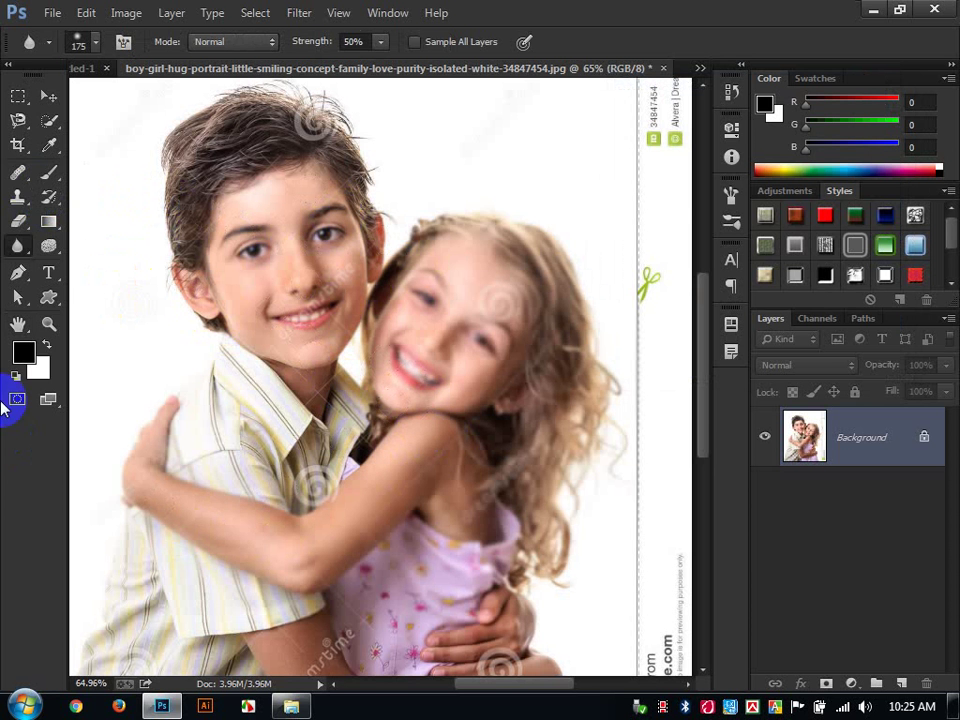
Sharpen the boy's eyes, eyebrows and mouth with the Sharpen tool
left_click(42, 246)
left_click(15, 244)
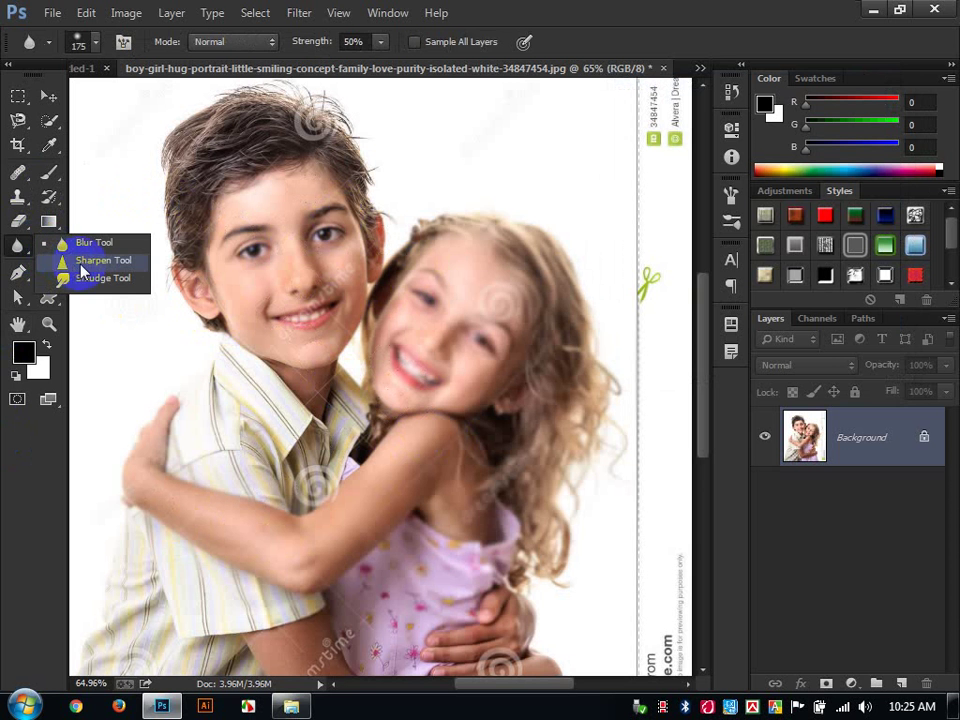
left_click(84, 262)
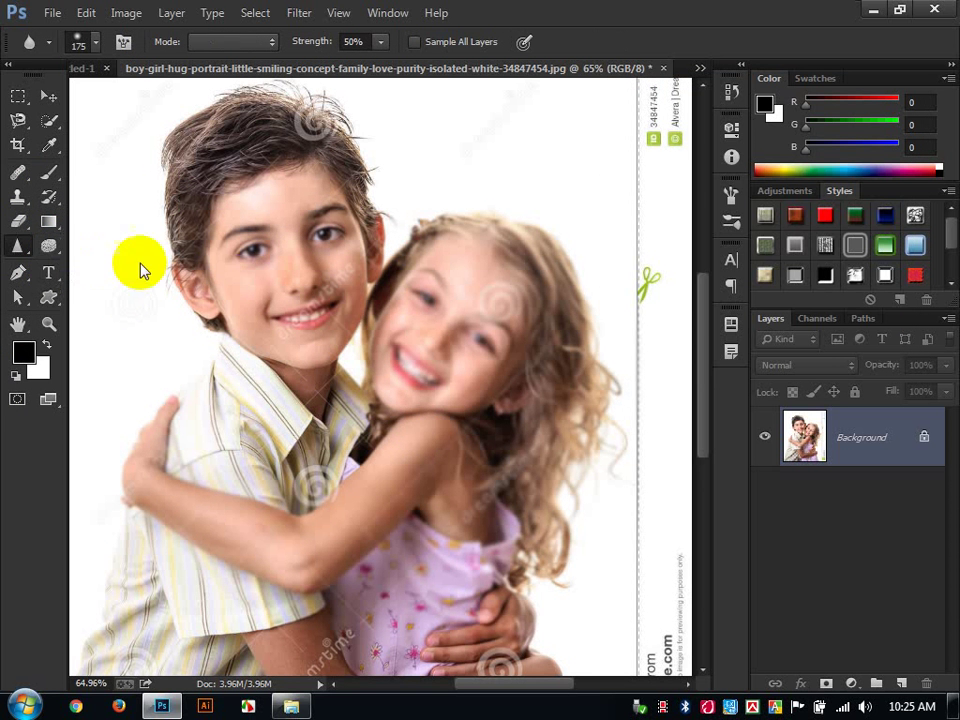
mouse_move(238, 285)
left_mouse_down()
mouse_move(212, 266)
mouse_move(261, 234)
mouse_move(262, 256)
mouse_move(329, 235)
mouse_move(285, 225)
mouse_move(285, 320)
mouse_move(246, 242)
mouse_move(289, 238)
mouse_move(279, 197)
mouse_move(221, 227)
mouse_move(285, 285)
mouse_move(319, 243)
mouse_move(298, 332)
mouse_move(189, 289)
mouse_move(236, 279)
mouse_move(306, 345)
mouse_move(322, 236)
mouse_move(347, 304)
mouse_move(340, 260)
left_mouse_up()
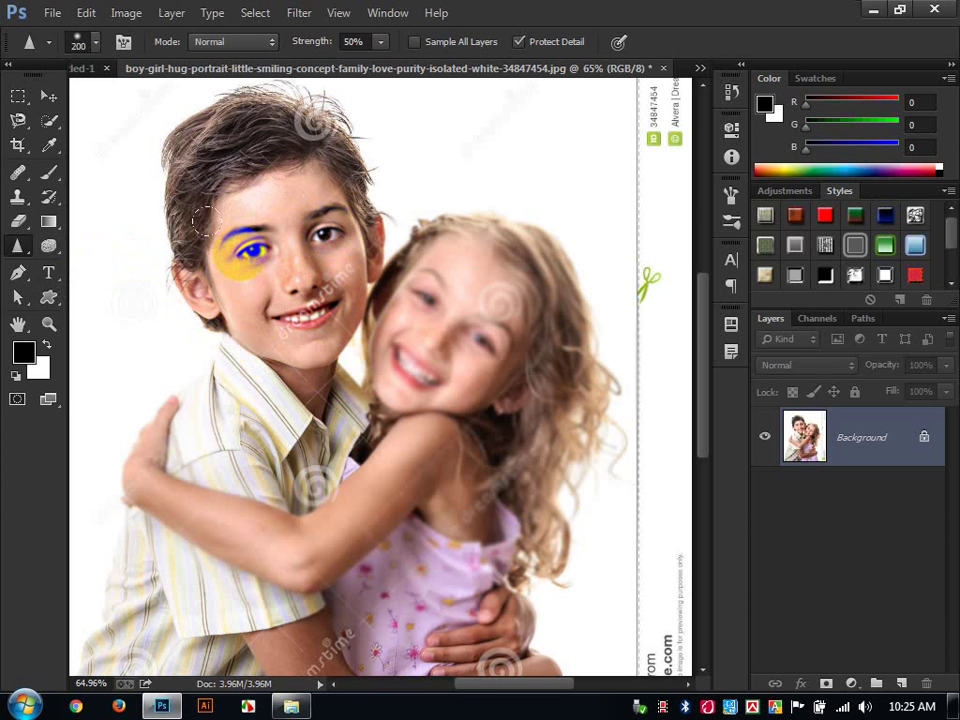
mouse_move(205, 220)
left_mouse_down()
mouse_move(144, 172)
mouse_move(189, 242)
mouse_move(249, 279)
mouse_move(292, 288)
left_mouse_up()
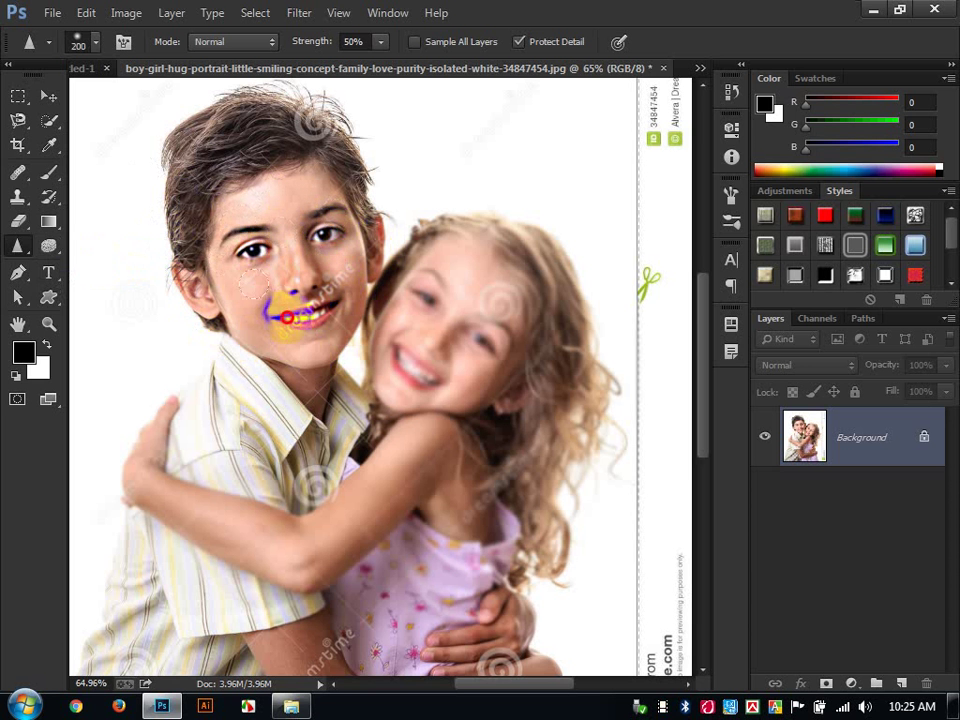
Try sharpening the boy's nose and cheek more strongly, and undo the latest strokes
mouse_move(285, 307)
left_mouse_down()
mouse_move(253, 274)
mouse_move(302, 283)
mouse_move(333, 240)
mouse_move(205, 258)
left_mouse_up()
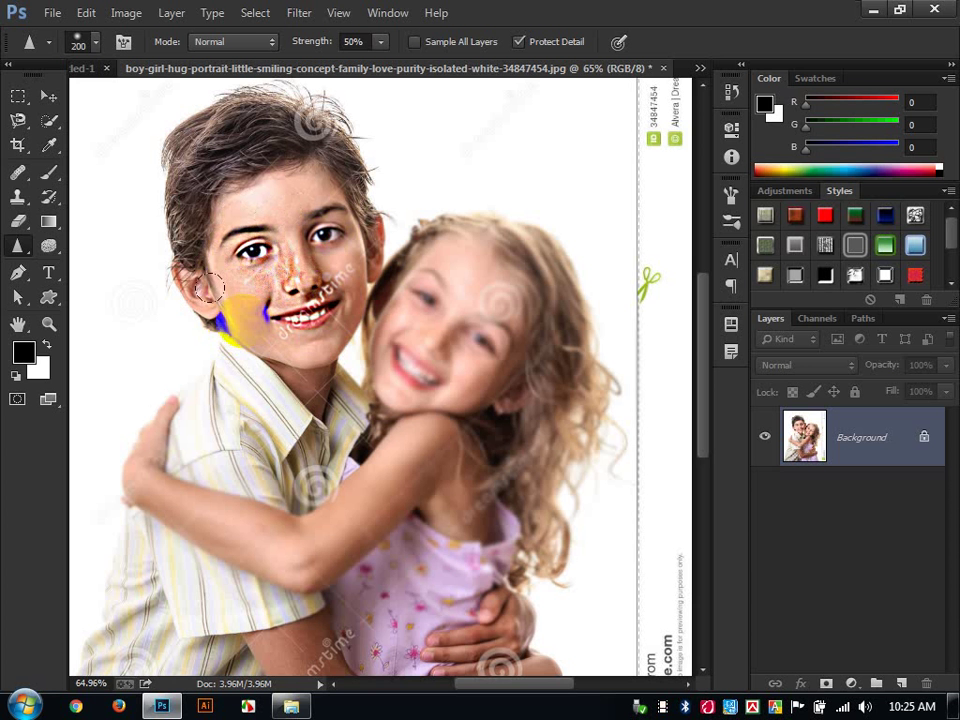
key("ctrl+alt+z")
key("ctrl+alt+z")
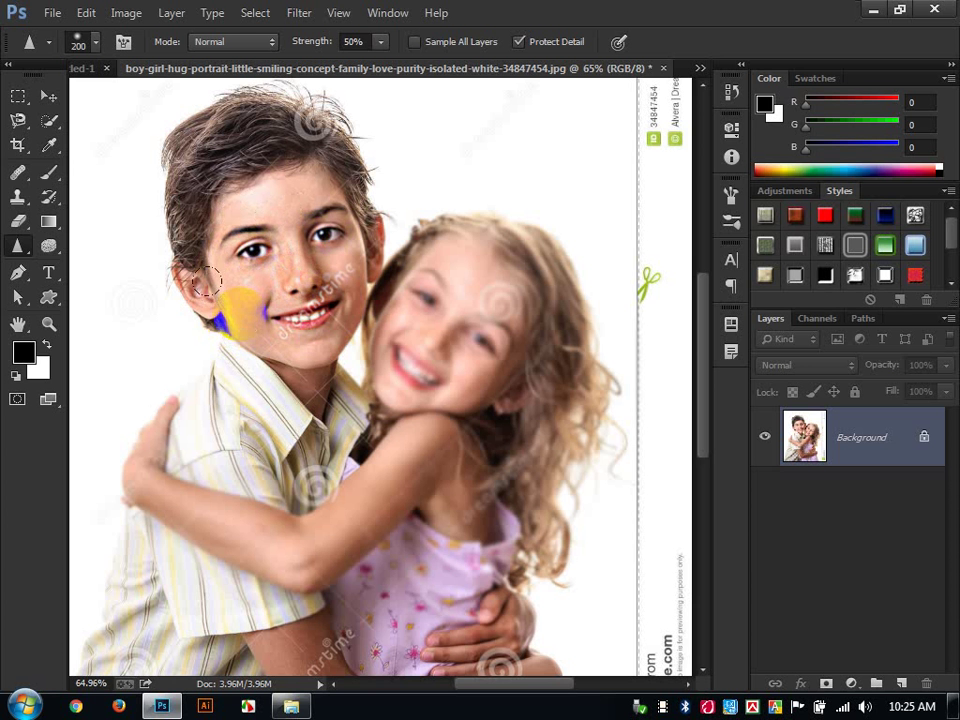
Sharpen the whole photo with the Unsharp Mask filter, using a radius of 1.0 pixels and a threshold of 0
scroll(205, 282, "down", 2)
scroll(206, 279, "up", 2)
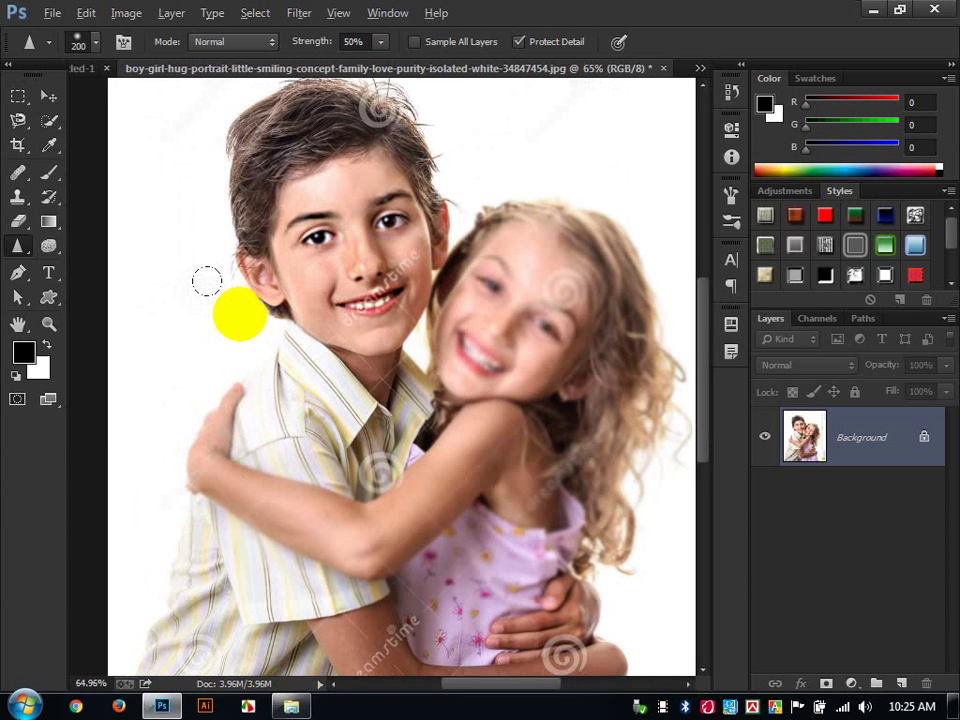
mouse_move(360, 250)
left_mouse_down()
mouse_move(370, 225)
mouse_move(266, 60)
left_mouse_up()
left_click(298, 12)
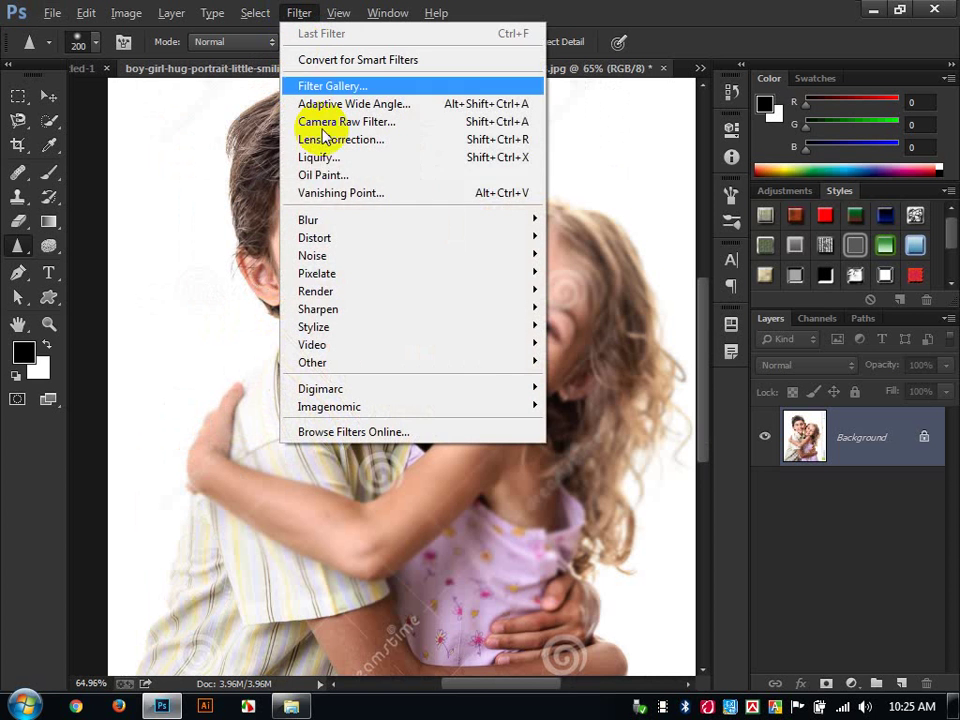
mouse_move(343, 309)
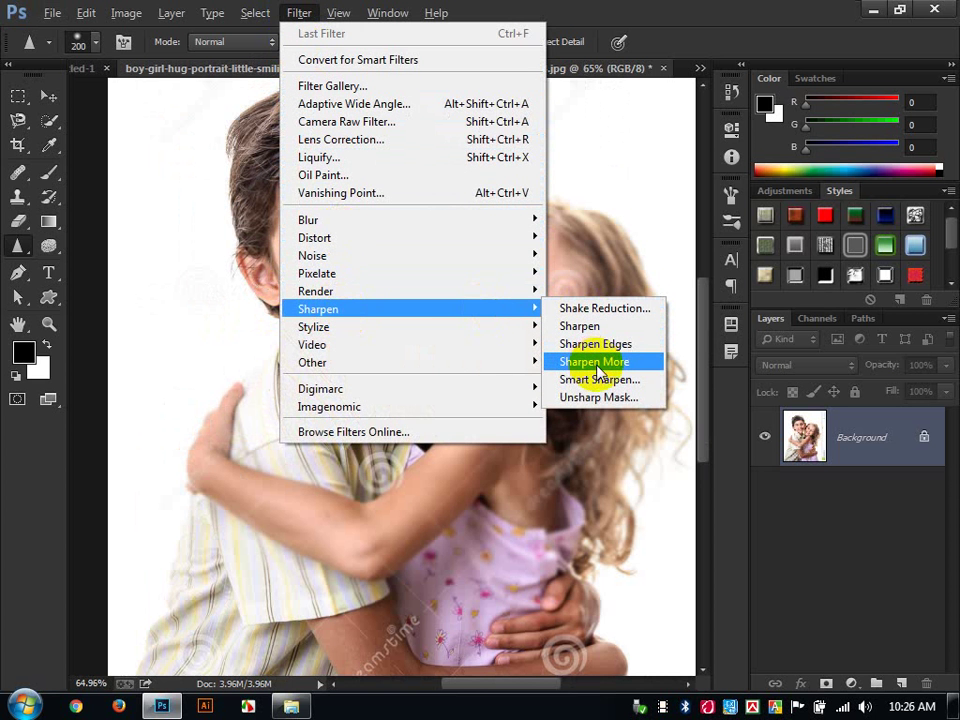
left_click(600, 397)
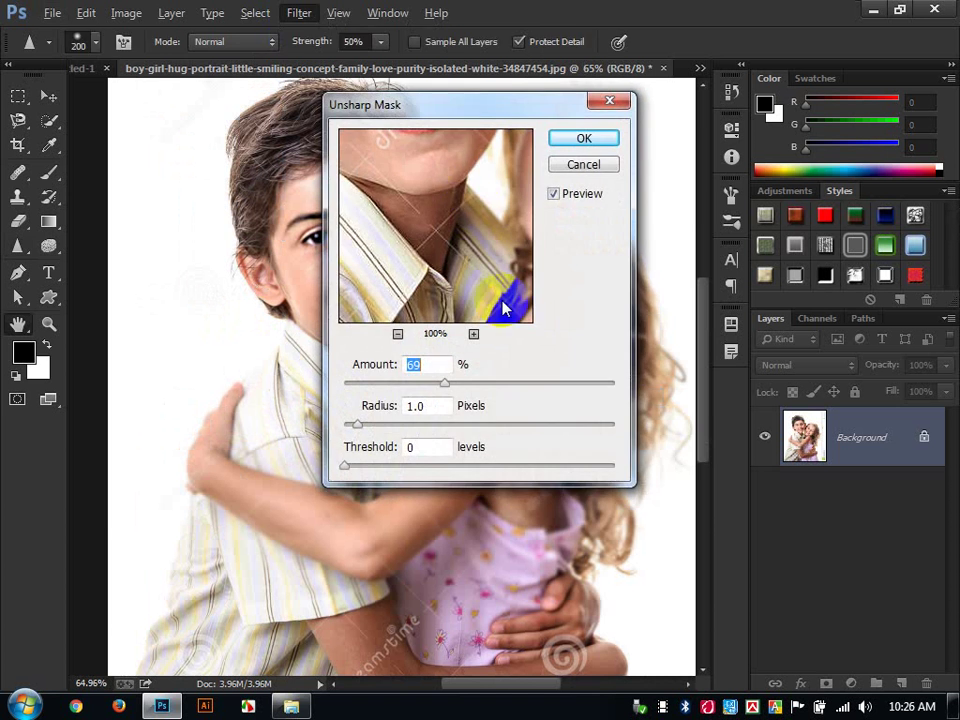
left_click_drag(460, 112, 538, 148)
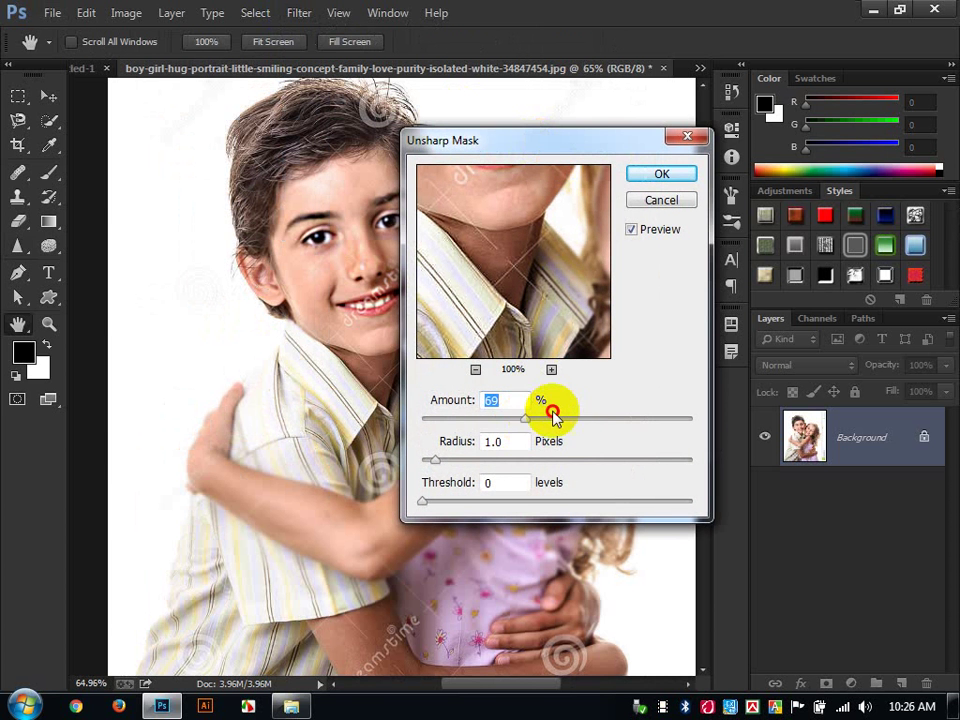
left_click(640, 172)
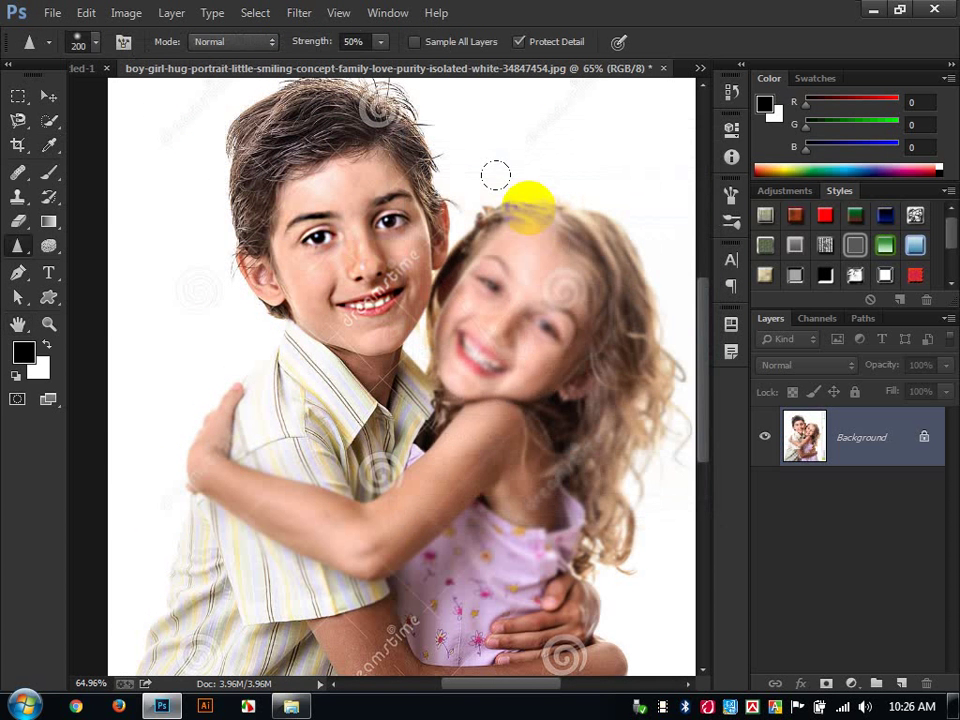
Switch from the Sharpen tool to the Smudge tool for work on the boy's hair
left_click(17, 245)
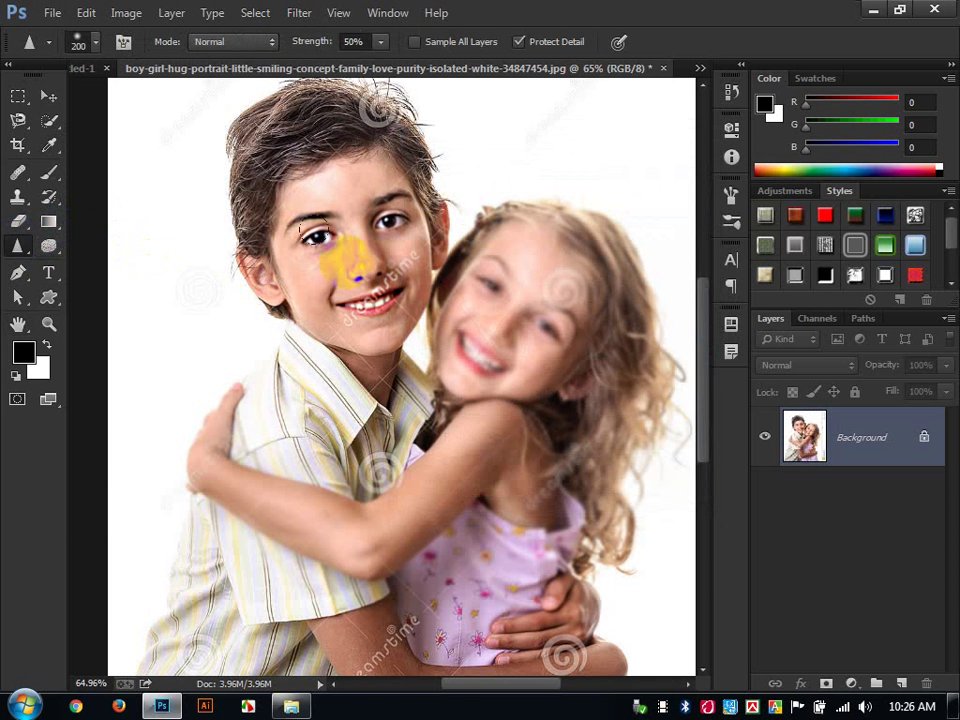
left_click_drag(300, 229, 256, 238)
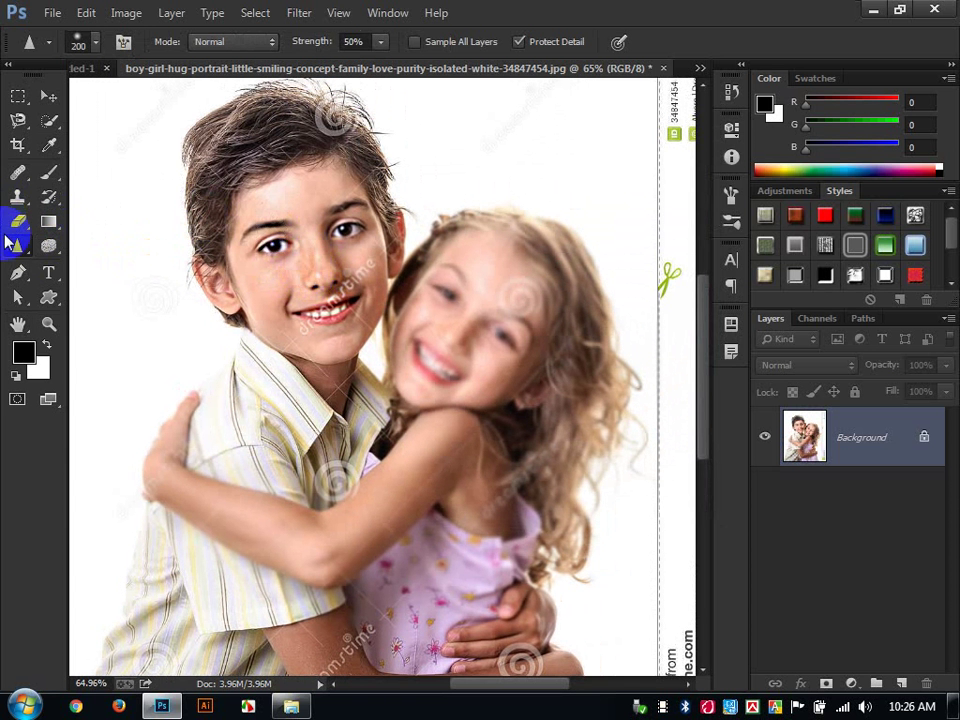
left_click_drag(17, 245, 88, 291)
scroll(241, 150, "up", 4)
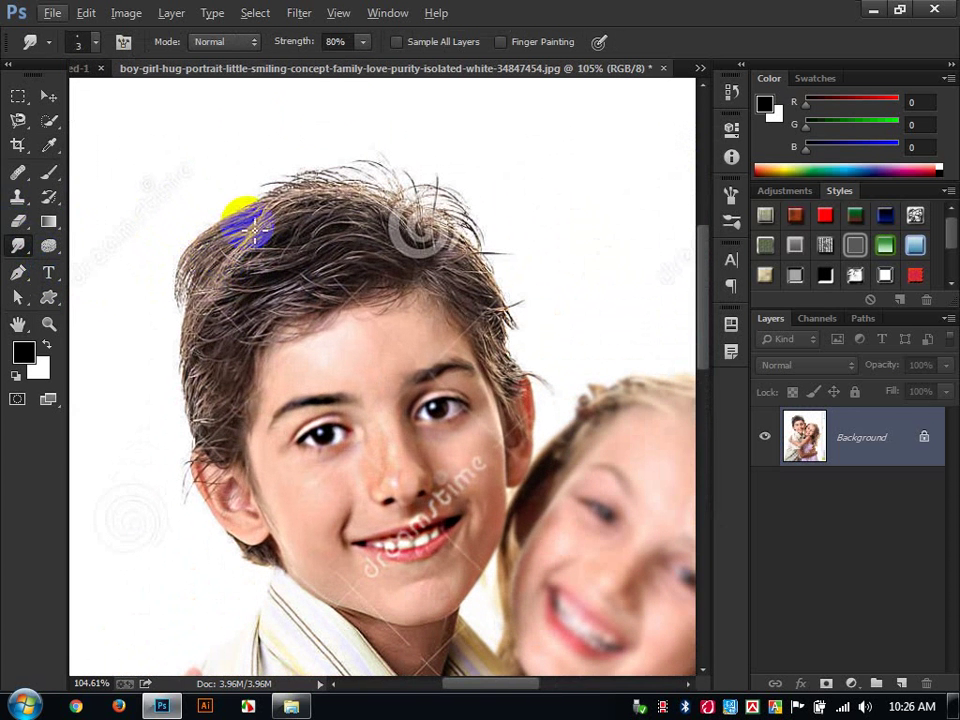
left_click(360, 43)
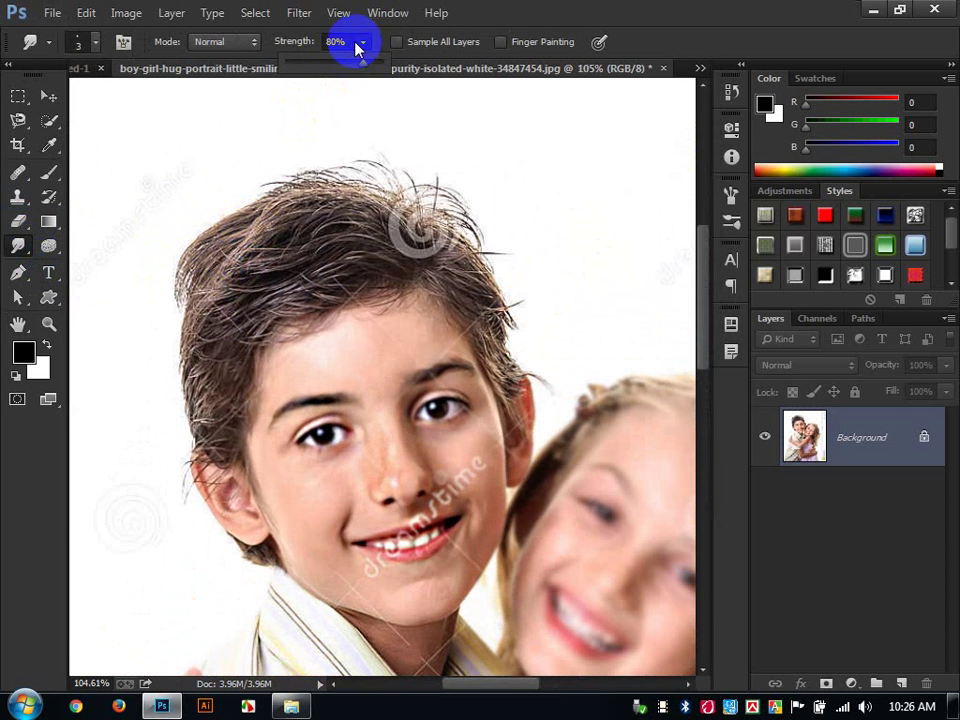
left_click(681, 30)
Try smudging the boy's hair outward over the white background with a 30-pixel brush
key("]")
key("]")
key("]")
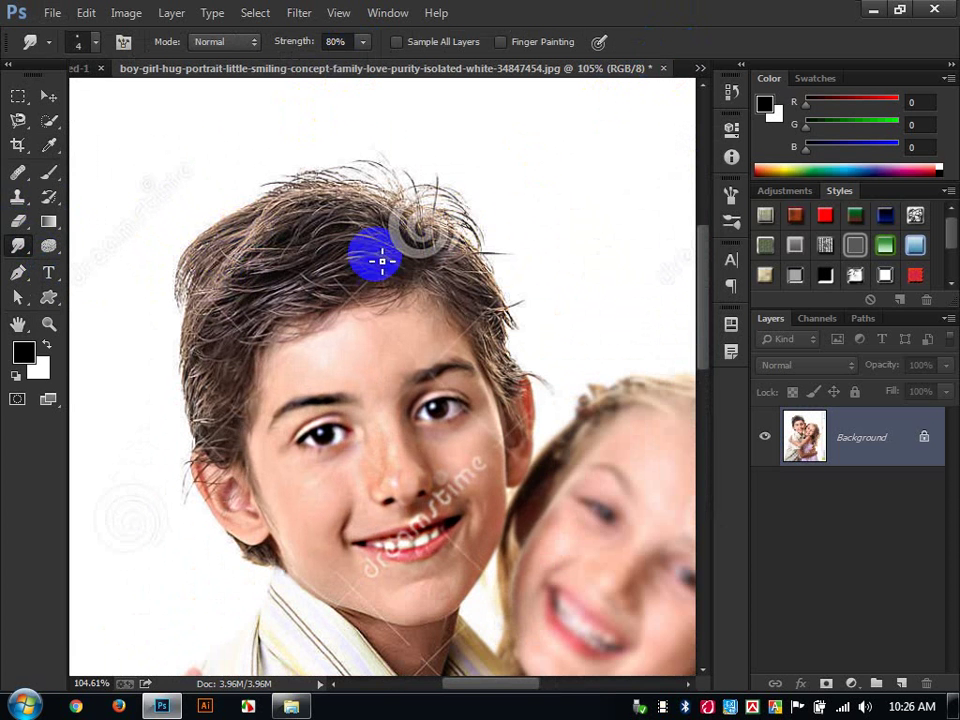
mouse_move(377, 255)
left_mouse_down()
mouse_move(312, 273)
mouse_move(267, 251)
mouse_move(253, 236)
mouse_move(265, 233)
mouse_move(250, 229)
mouse_move(184, 279)
left_mouse_up()
key("]")
key("]")
key("]")
key("]")
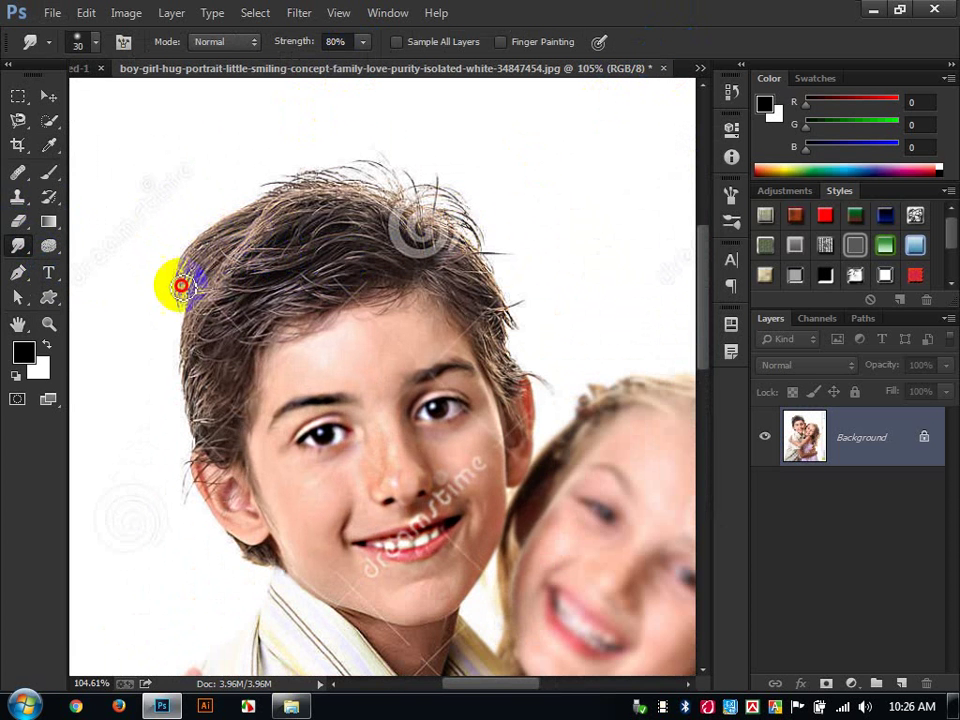
key("]")
left_click_drag(225, 214, 150, 274)
left_click_drag(221, 272, 221, 272)
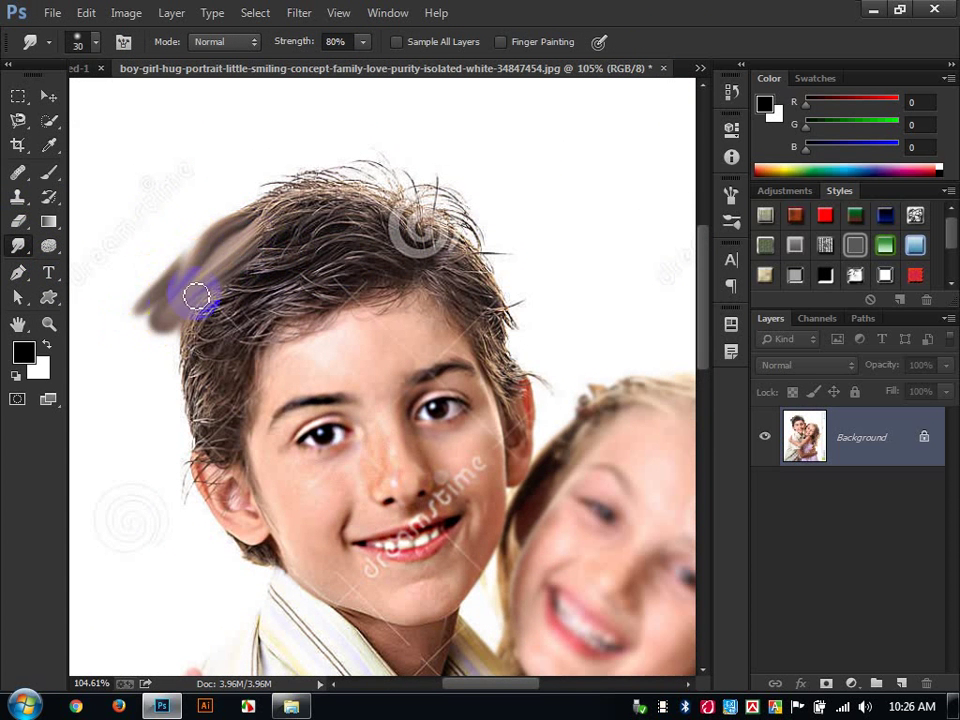
mouse_move(315, 218)
left_mouse_down()
mouse_move(150, 170)
mouse_move(313, 207)
mouse_move(284, 197)
mouse_move(354, 205)
left_mouse_up()
Undo the broad smudge strokes on the boy's hair
key("ctrl+alt+z")
key("ctrl+alt+z")
key("ctrl+alt+z")
key("ctrl+alt+z")
key("ctrl+alt+z")
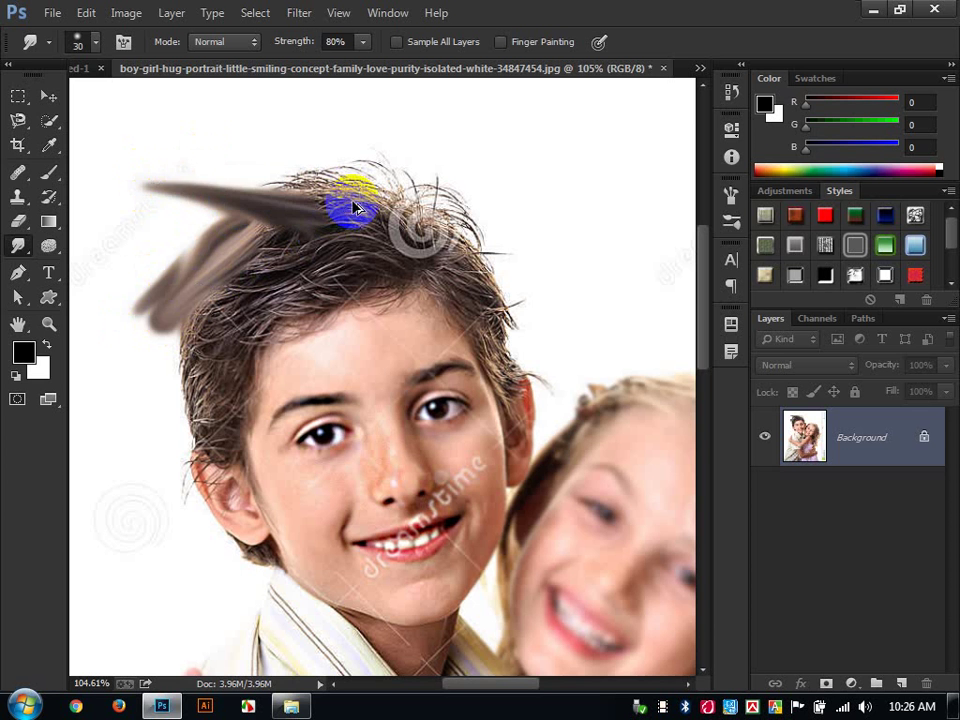
key("ctrl+alt+z")
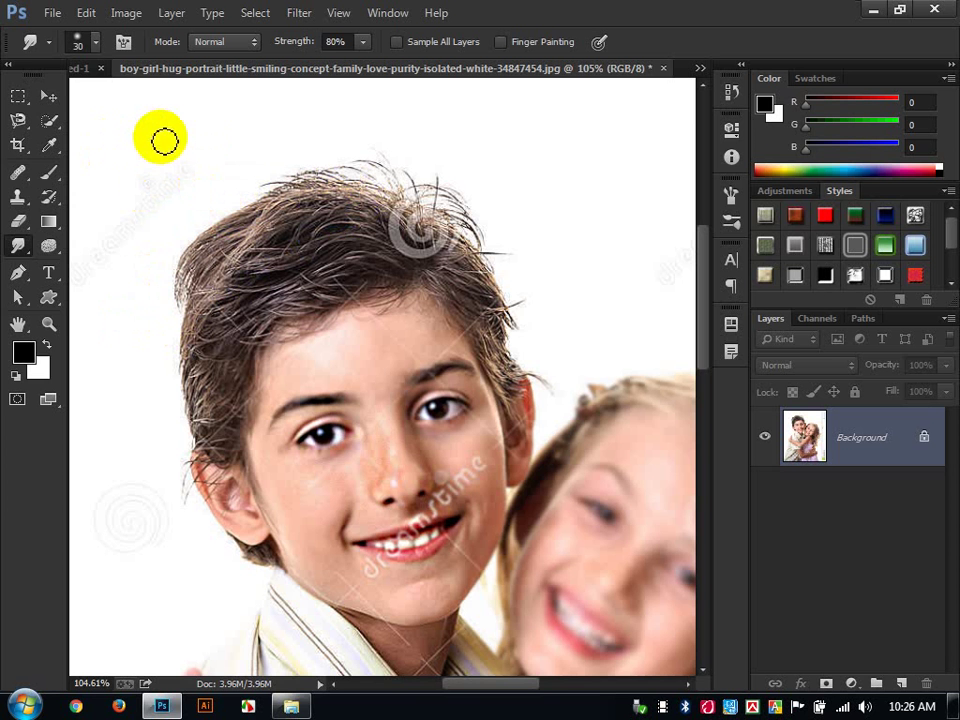
Reduce the Smudge brush to 4 pixels and pull thin strands outward from the hair above the boy's ear
key("bracketleft")
key("bracketleft")
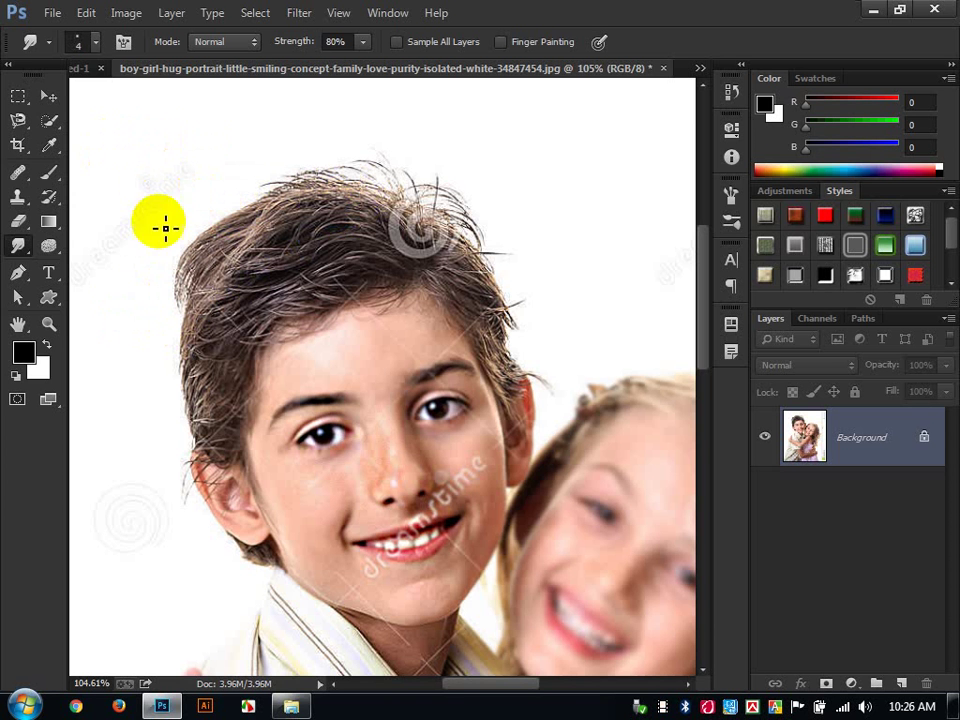
mouse_move(180, 310)
left_mouse_down()
mouse_move(236, 247)
mouse_move(199, 290)
mouse_move(246, 252)
mouse_move(195, 278)
mouse_move(193, 260)
mouse_move(213, 285)
mouse_move(225, 265)
mouse_move(180, 318)
left_mouse_up()
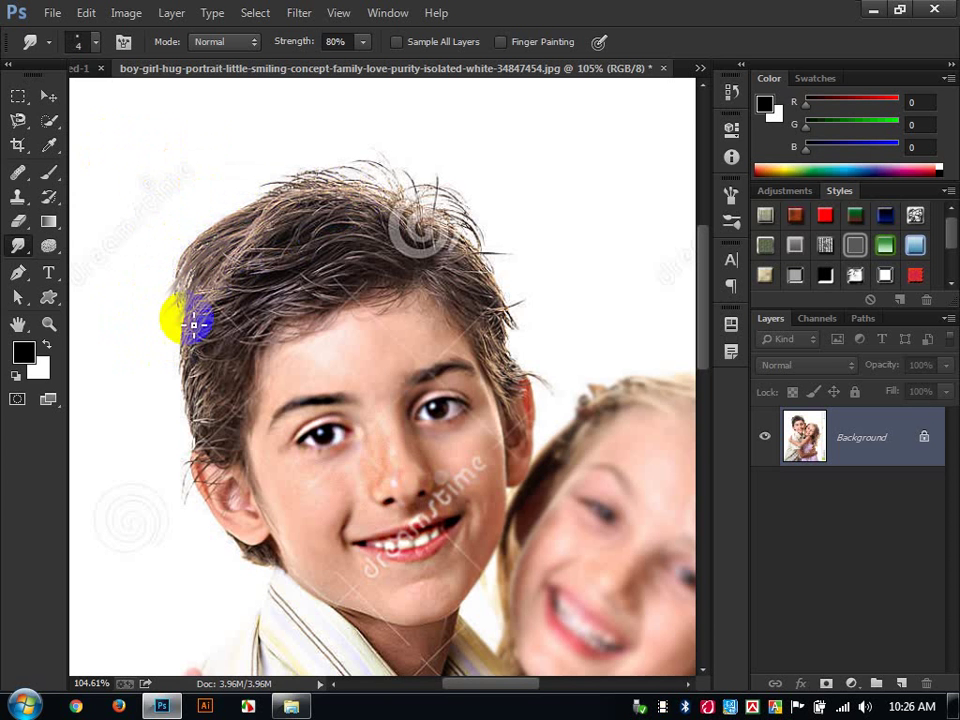
mouse_move(190, 390)
left_mouse_down()
mouse_move(200, 322)
mouse_move(165, 408)
mouse_move(209, 312)
mouse_move(172, 370)
mouse_move(199, 321)
mouse_move(175, 366)
mouse_move(190, 327)
mouse_move(188, 353)
mouse_move(229, 307)
mouse_move(158, 362)
left_mouse_up()
left_click(154, 422)
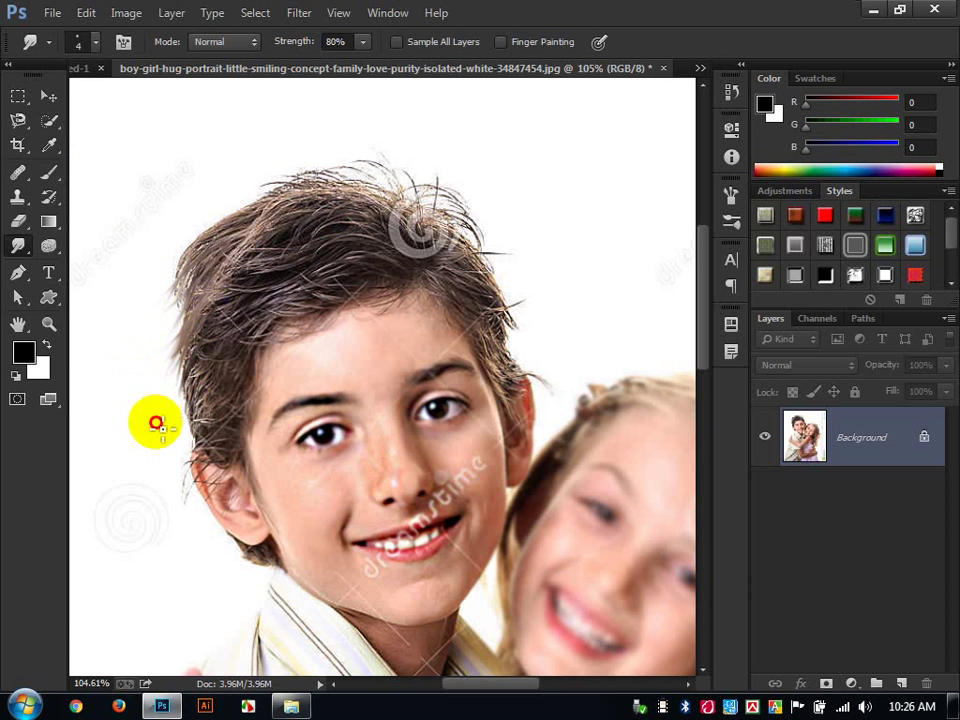
left_click(180, 444)
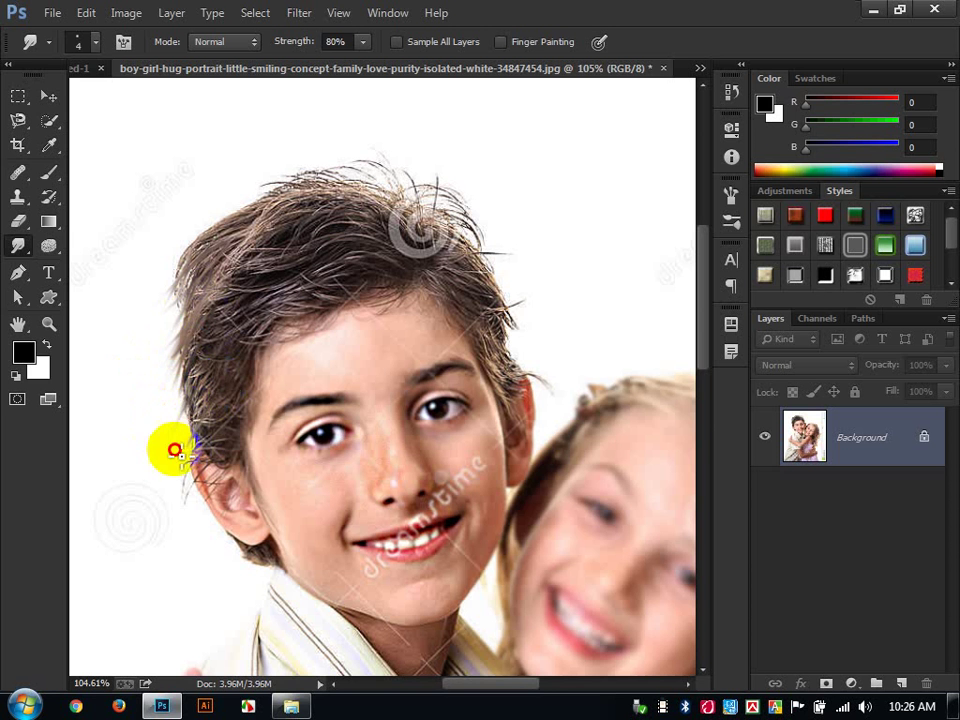
Smudge thin strands outward along the top and back of the boy's hair with the 4-pixel brush
left_click(329, 217)
left_click(285, 204)
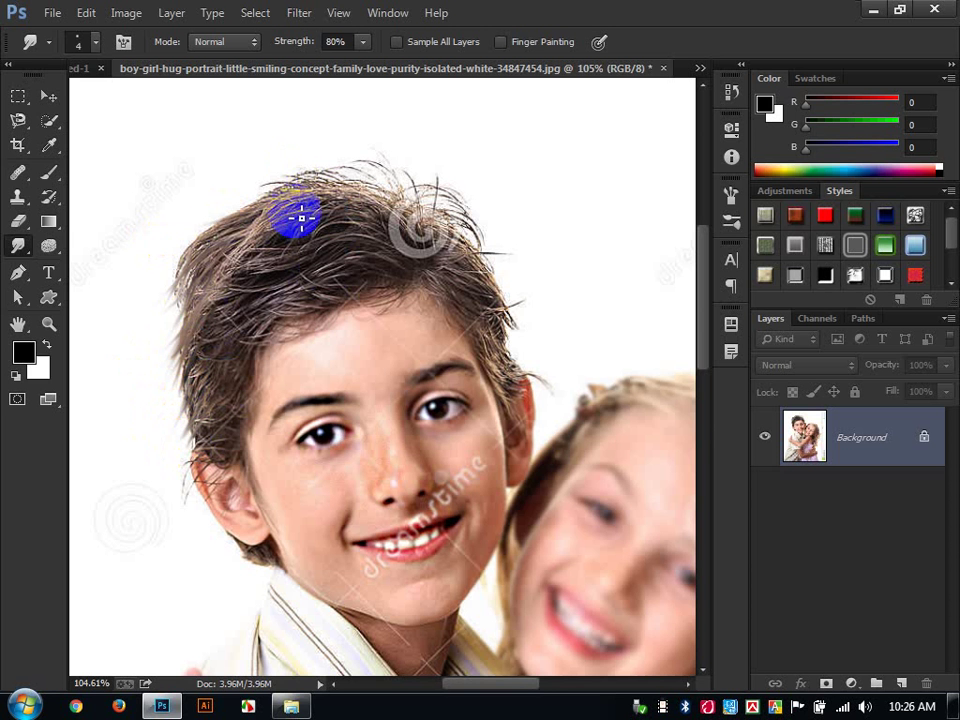
left_click(291, 208)
left_click(257, 214)
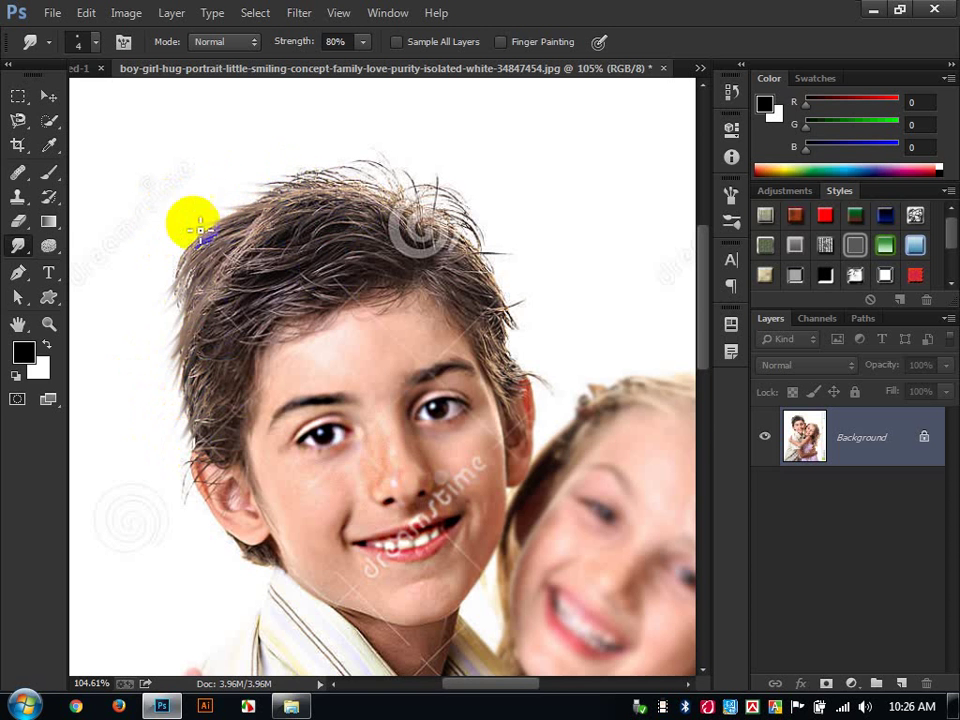
left_click(242, 228)
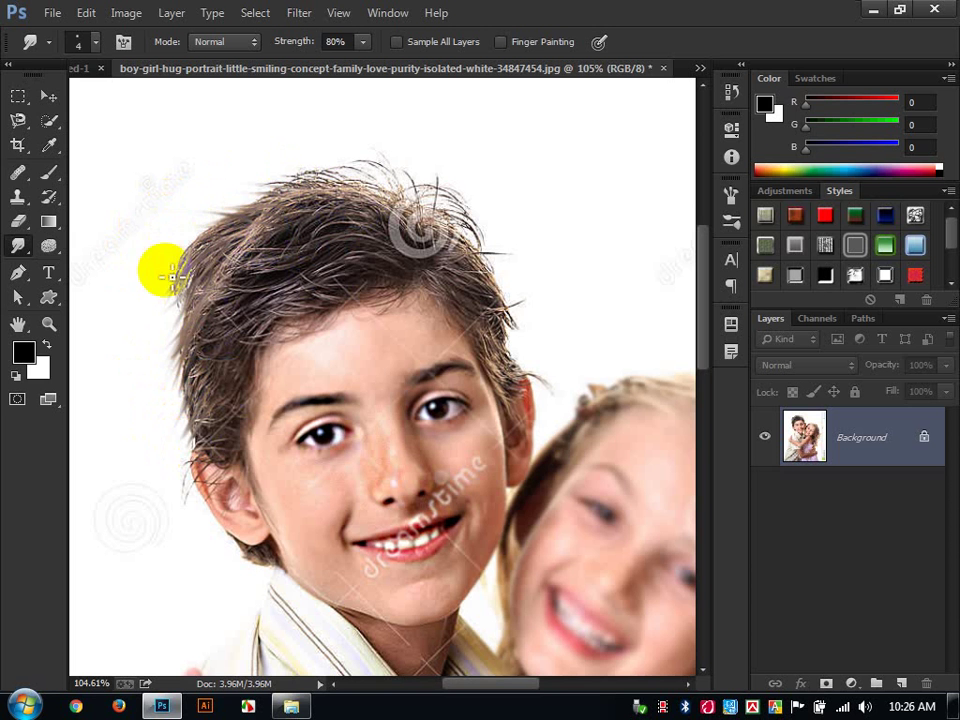
left_click(235, 253)
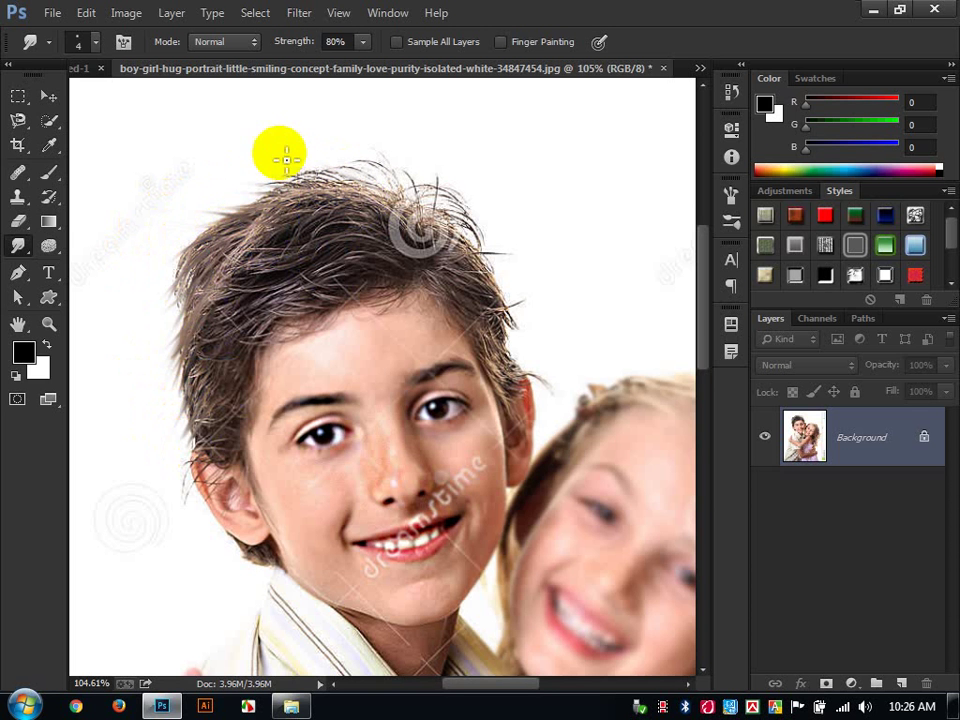
left_click(414, 221)
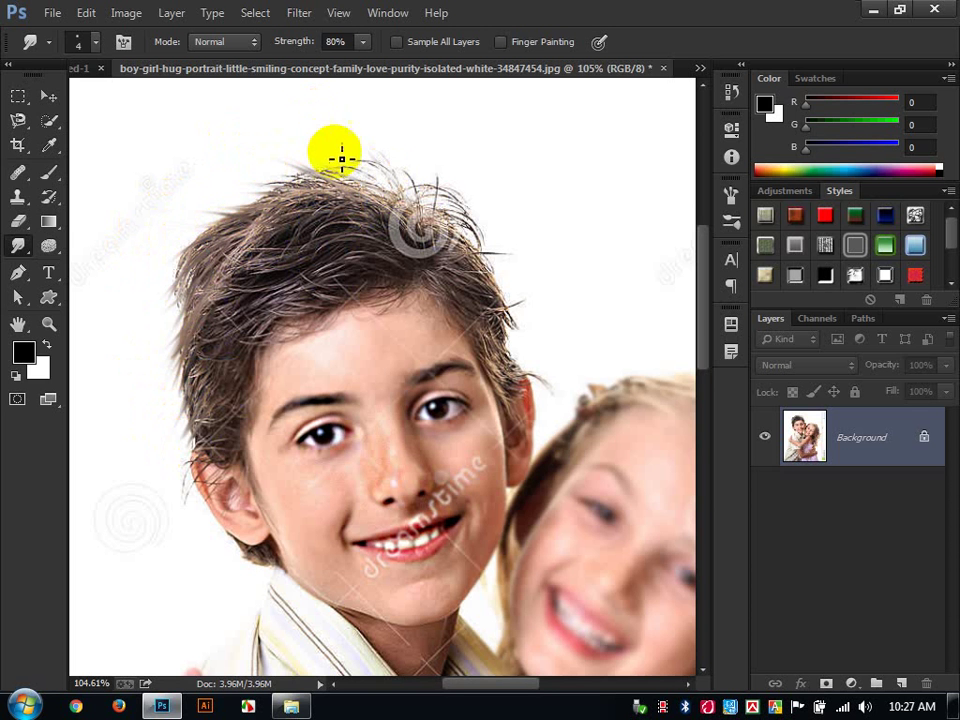
left_click(260, 228)
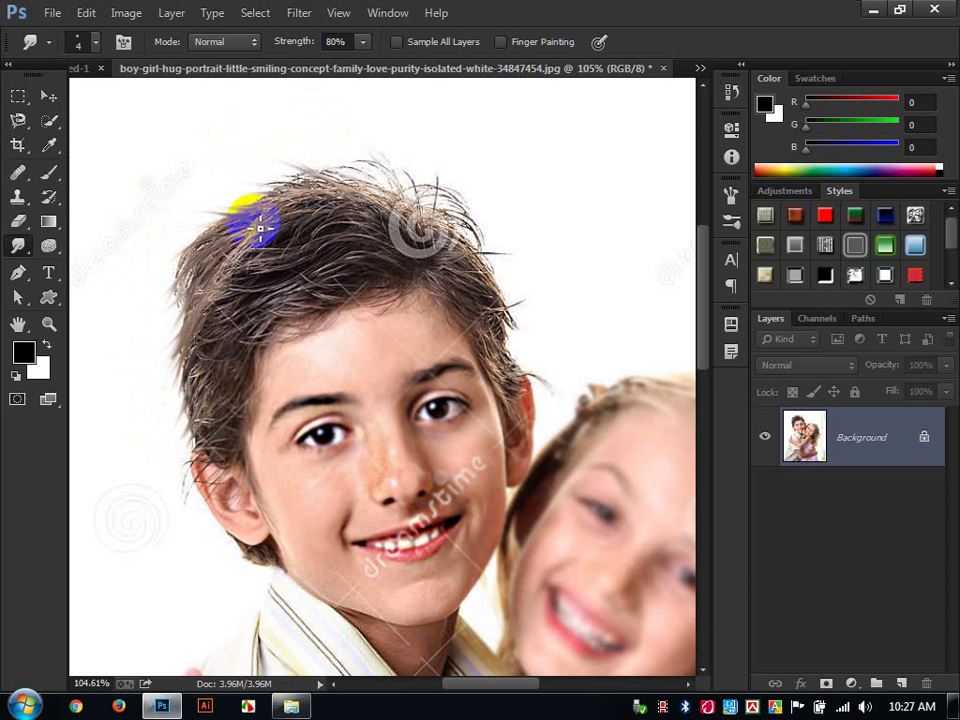
scroll(375, 317, "down", 3)
left_click(190, 262)
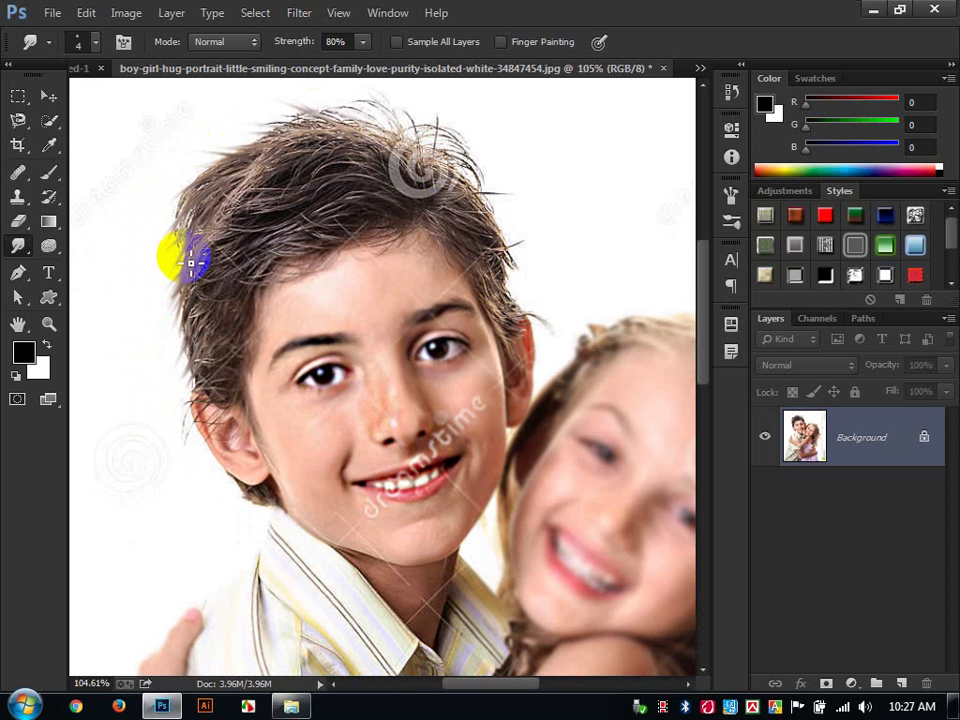
Try smudging the boy's entire hair into a soft mass with the brush enlarged to 100 pixels
key("bracketright")
left_click_drag(318, 243, 330, 262)
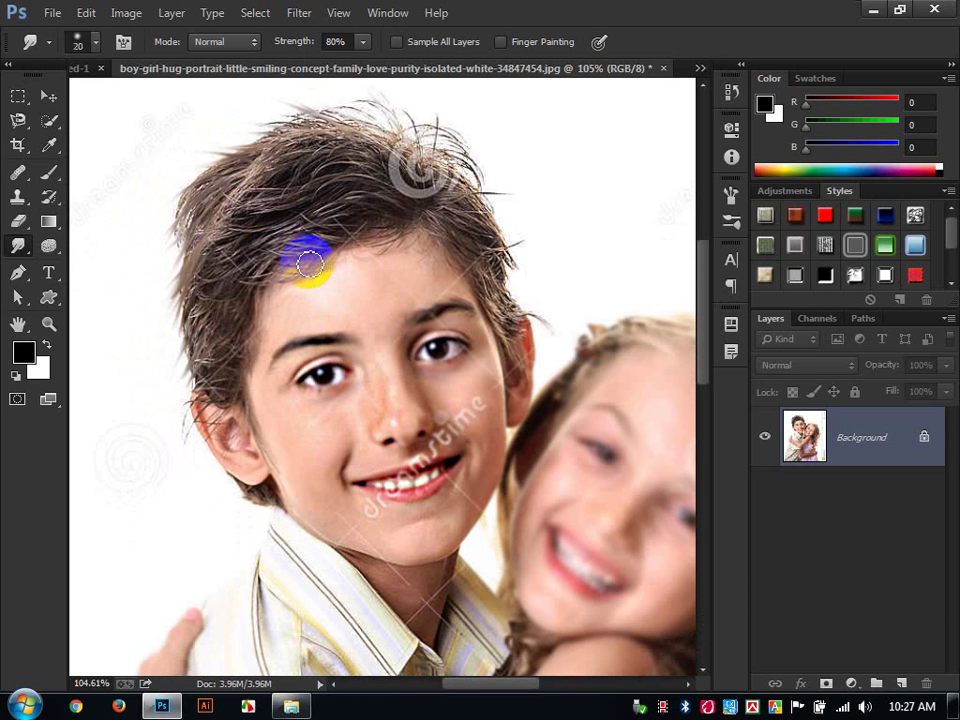
key("bracketright")
key("bracketright")
key("bracketright")
mouse_move(214, 392)
left_mouse_down()
mouse_move(217, 350)
mouse_move(205, 353)
mouse_move(217, 350)
mouse_move(210, 282)
mouse_move(190, 285)
mouse_move(165, 262)
mouse_move(271, 238)
mouse_move(222, 225)
mouse_move(208, 200)
mouse_move(285, 180)
mouse_move(240, 147)
mouse_move(345, 150)
mouse_move(322, 112)
mouse_move(326, 120)
mouse_move(345, 104)
mouse_move(397, 135)
mouse_move(410, 127)
mouse_move(418, 148)
mouse_move(438, 131)
mouse_move(470, 203)
mouse_move(487, 172)
mouse_move(465, 238)
mouse_move(481, 238)
mouse_move(357, 190)
mouse_move(313, 182)
mouse_move(272, 199)
mouse_move(235, 150)
mouse_move(175, 149)
mouse_move(194, 132)
mouse_move(249, 125)
mouse_move(285, 101)
mouse_move(262, 90)
mouse_move(338, 199)
mouse_move(313, 241)
left_mouse_up()
scroll(313, 241, "up", 1)
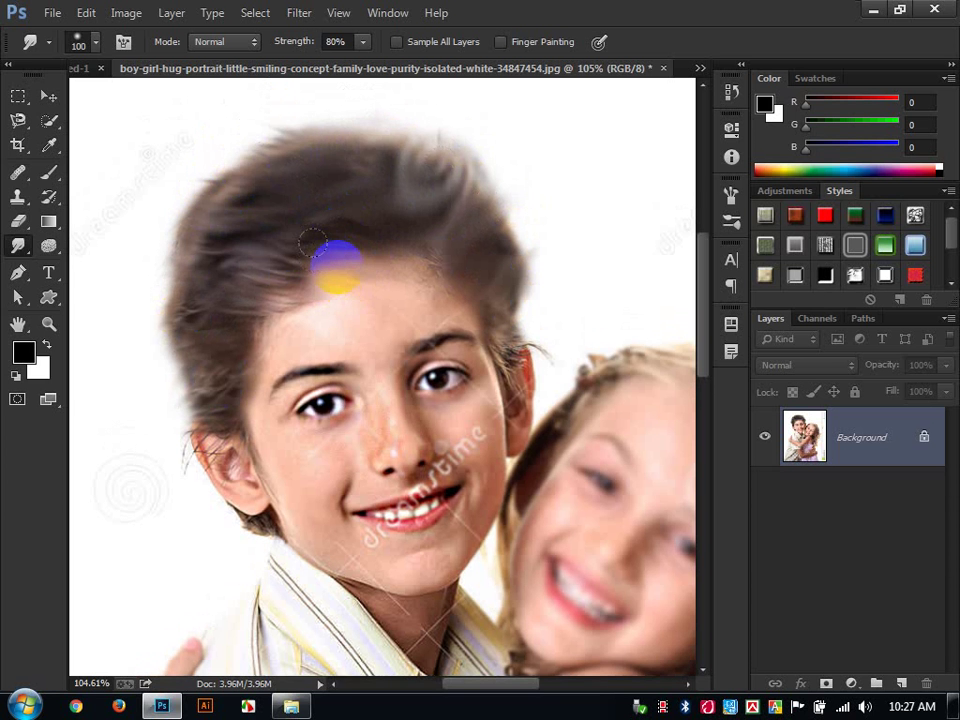
mouse_move(338, 272)
left_mouse_down()
mouse_move(312, 240)
mouse_move(440, 230)
mouse_move(500, 270)
mouse_move(430, 180)
mouse_move(338, 272)
left_mouse_up()
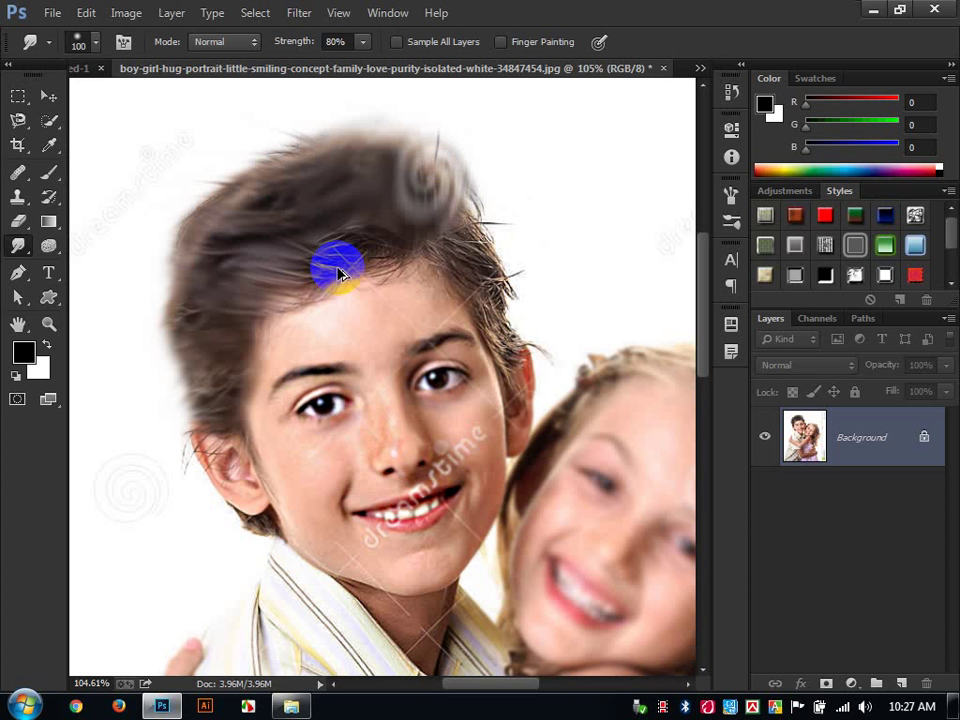
Undo the large-brush smudging, back to the fine hair strands
key("ctrl+alt+z")
key("ctrl+alt+z")
key("ctrl+alt+z")
key("ctrl+alt+z")
key("ctrl+alt+z")
key("ctrl+alt+z")
key("ctrl+alt+z")
key("ctrl+alt+z")
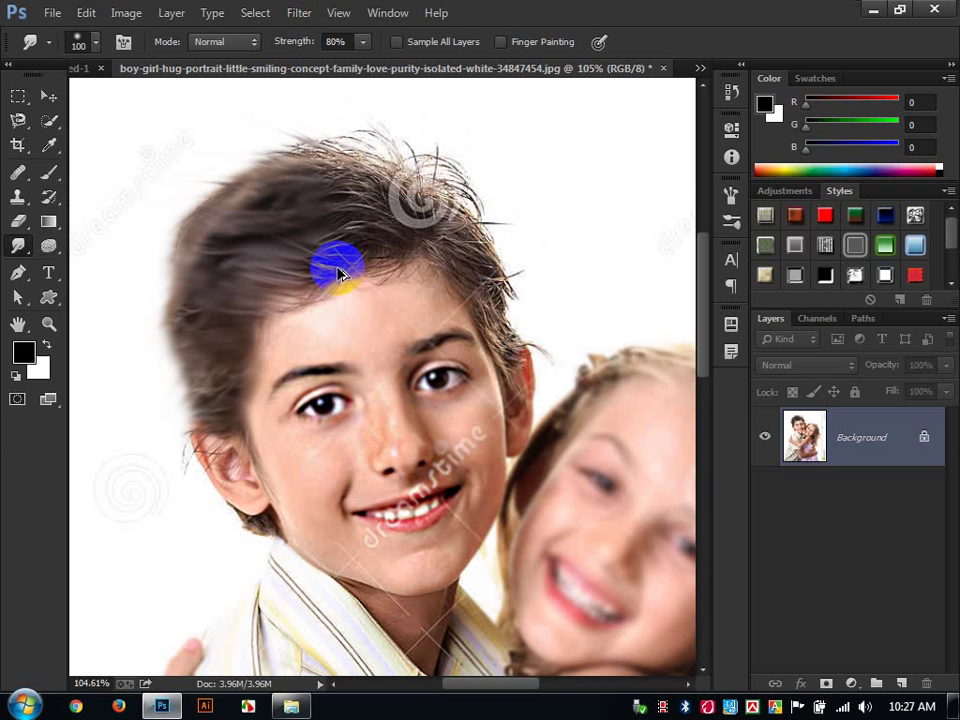
key("ctrl+alt+z")
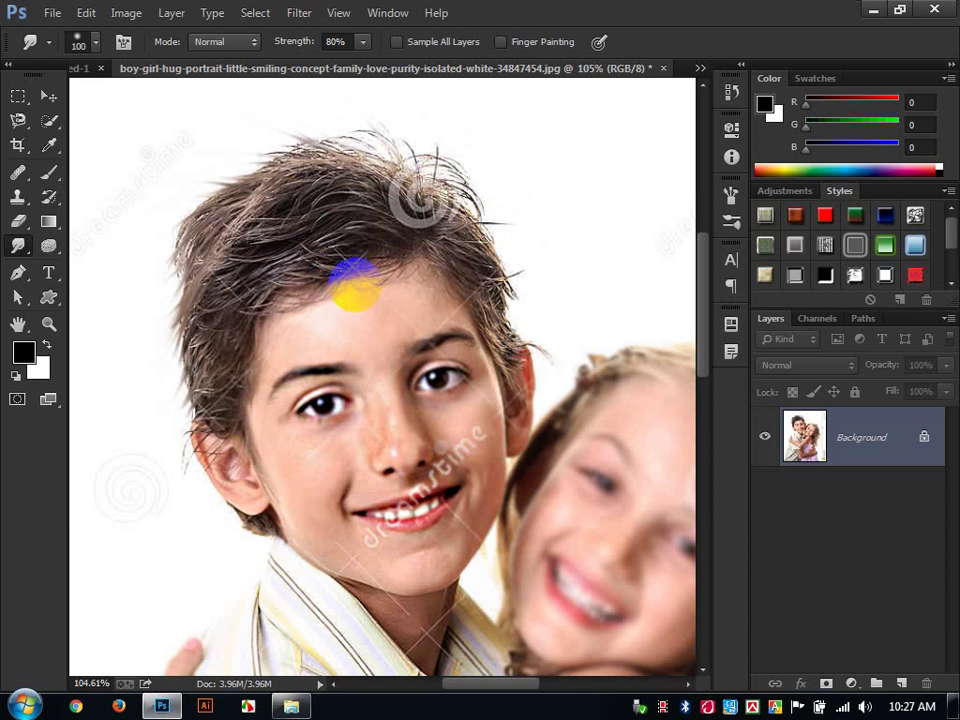
Choose the 46-pixel spatter brush tip for the Smudge tool, ready for work on the boy's face
scroll(426, 384, "up", 3)
left_click_drag(343, 343, 407, 246)
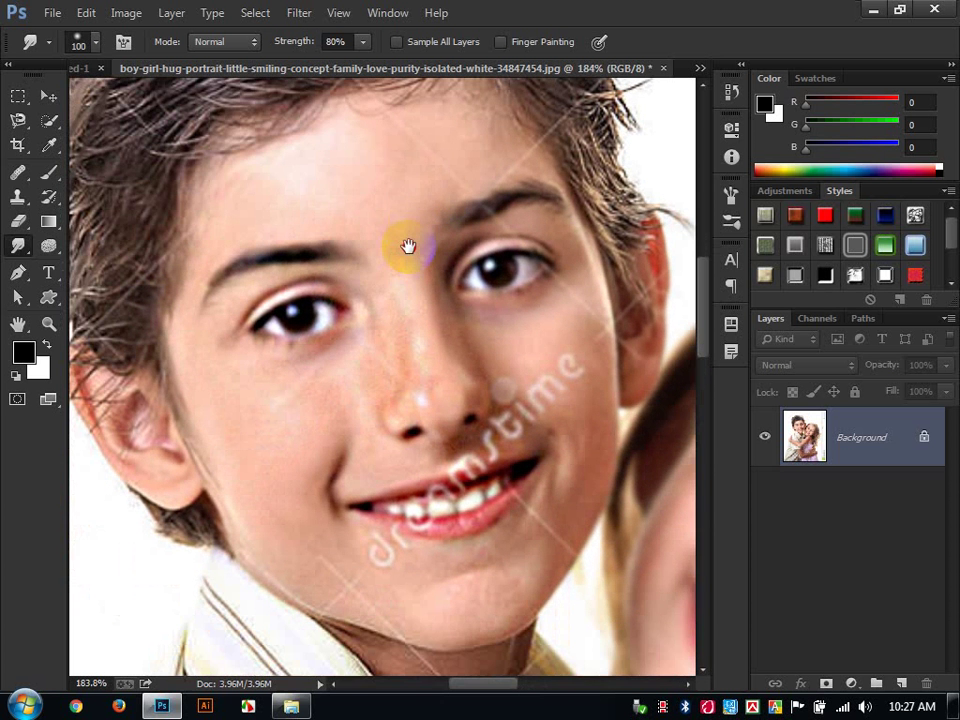
right_click(392, 197)
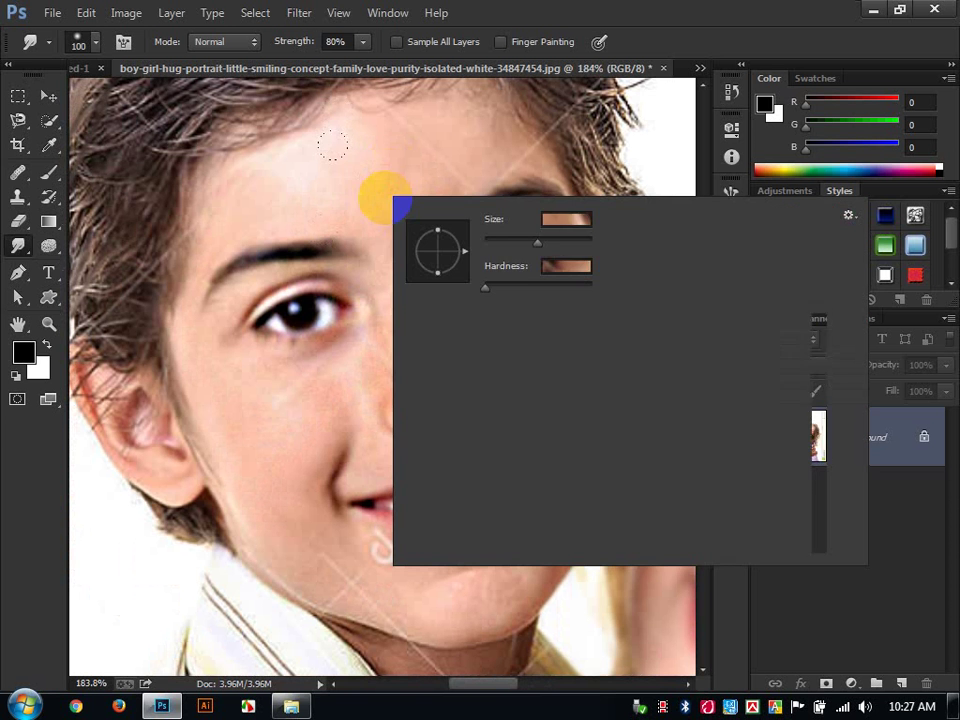
left_click_drag(531, 240, 526, 241)
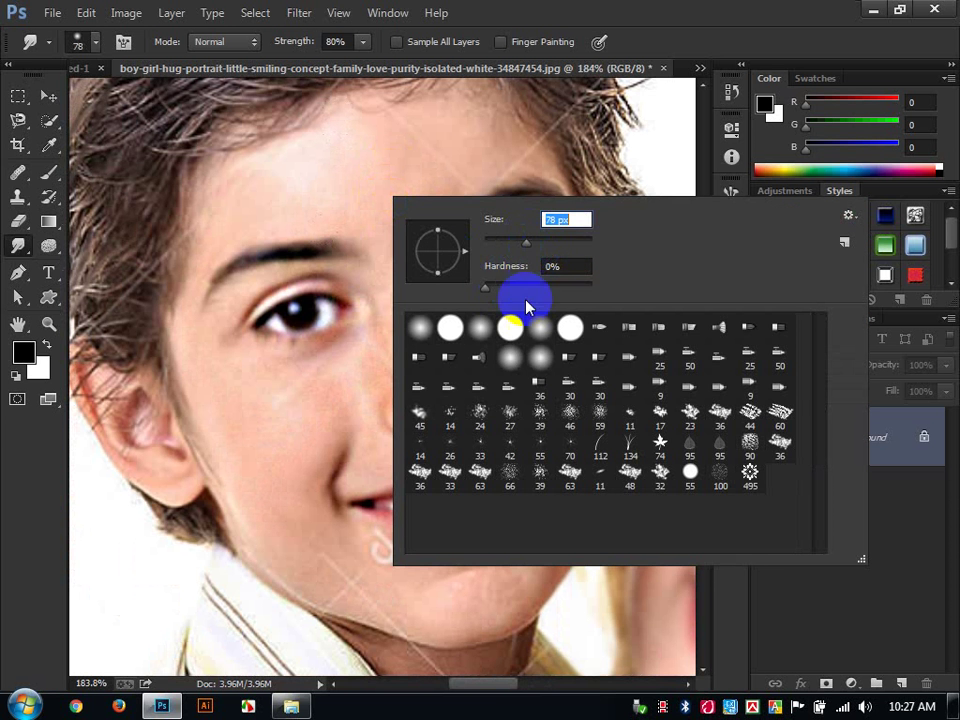
left_click(568, 411)
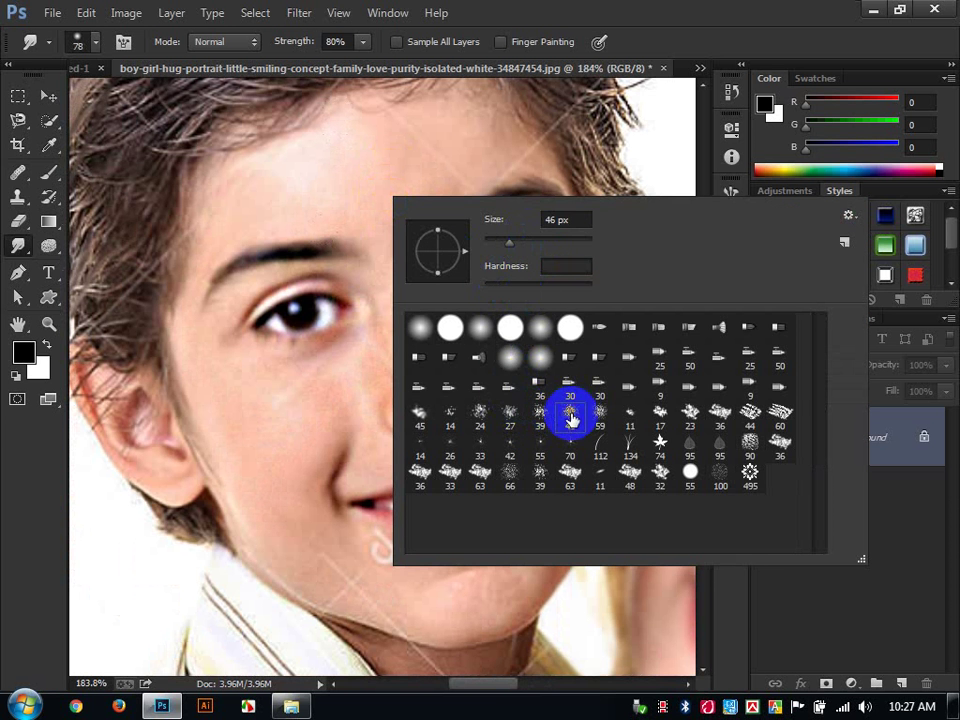
left_click(482, 32)
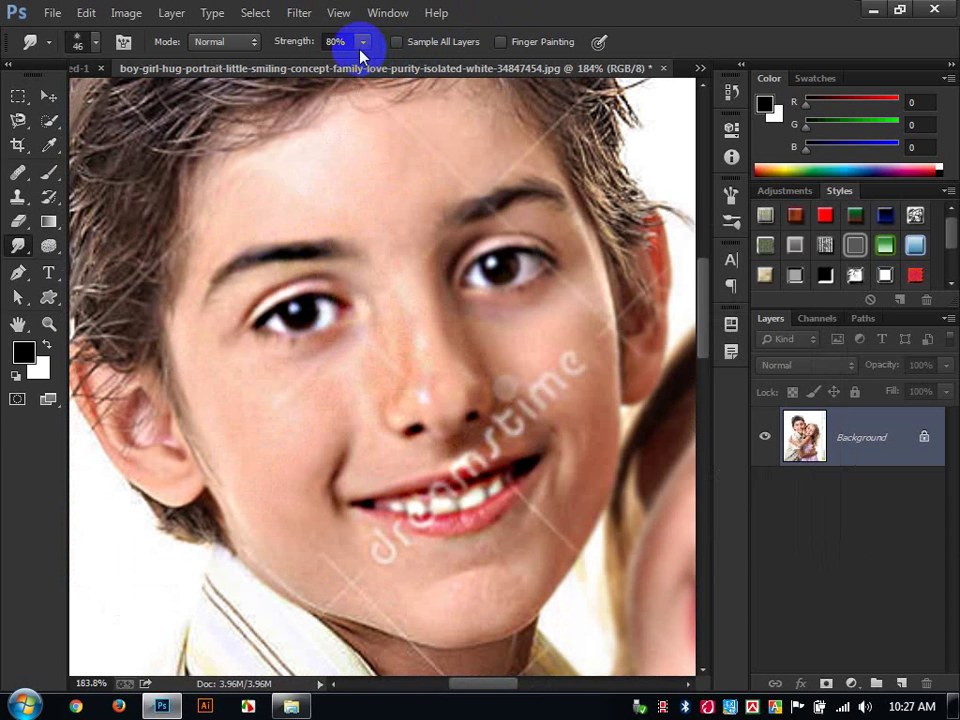
left_click(296, 39)
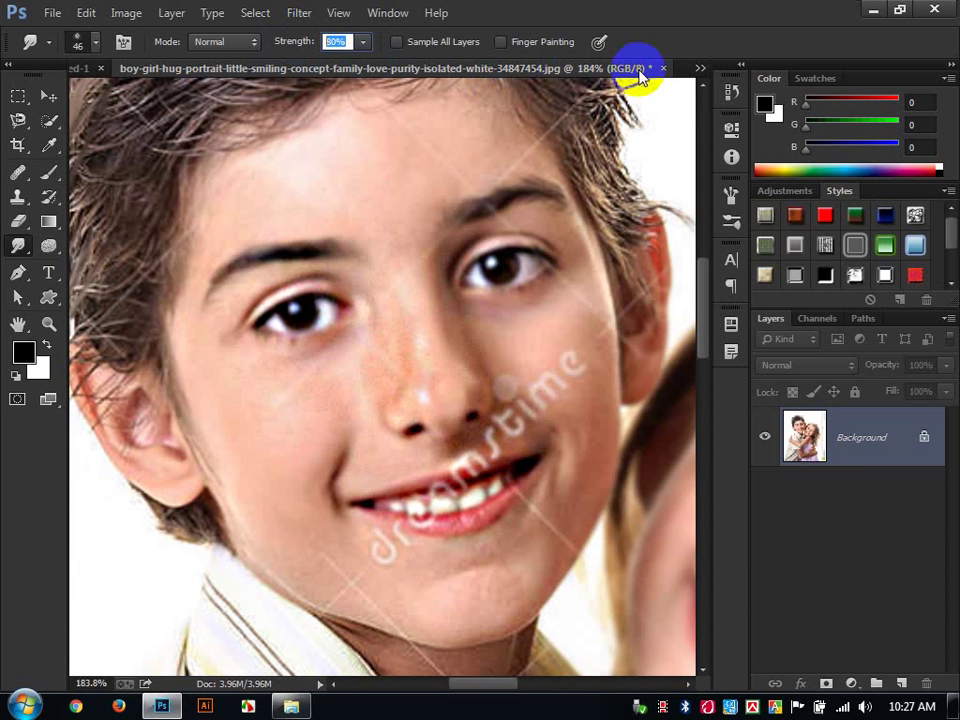
Revert the portrait to its original opened snapshot in the document history
left_click(730, 92)
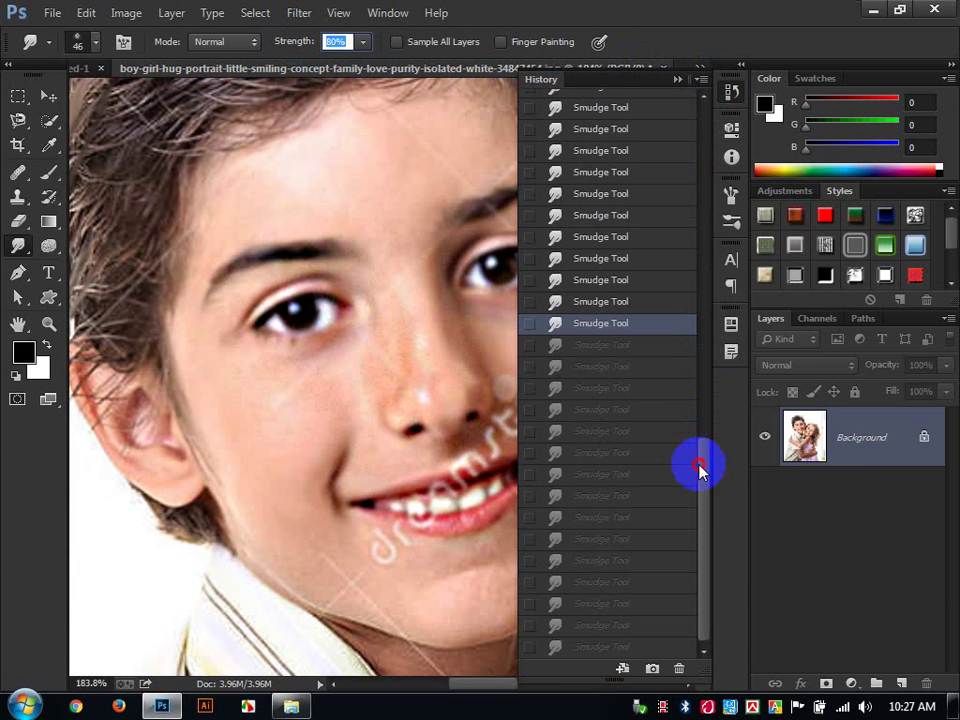
left_click_drag(700, 463, 688, 118)
left_click(684, 108)
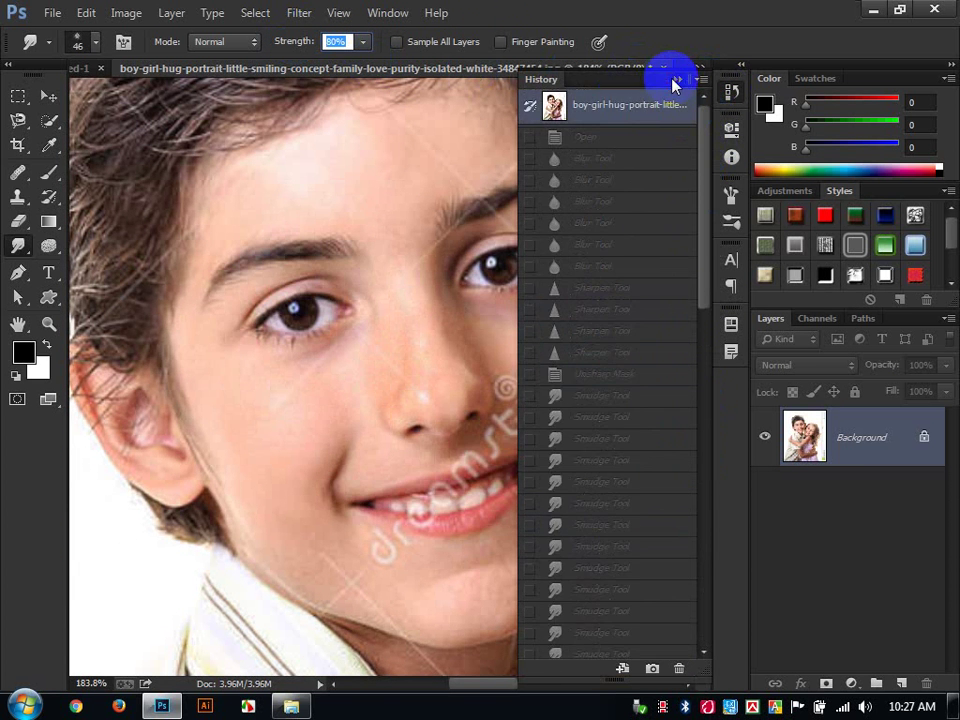
left_click(676, 79)
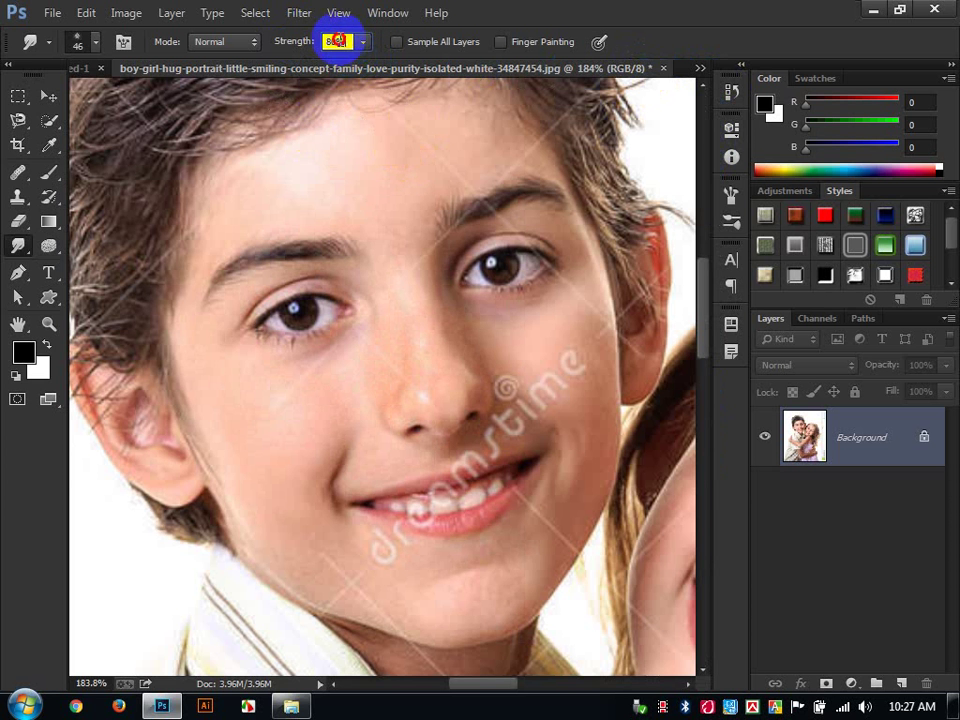
Set the Smudge strength to 10% and the brush size to 35, then smooth the boy's forehead, nose and skin around the eyes
left_click(337, 40)
key("Return")
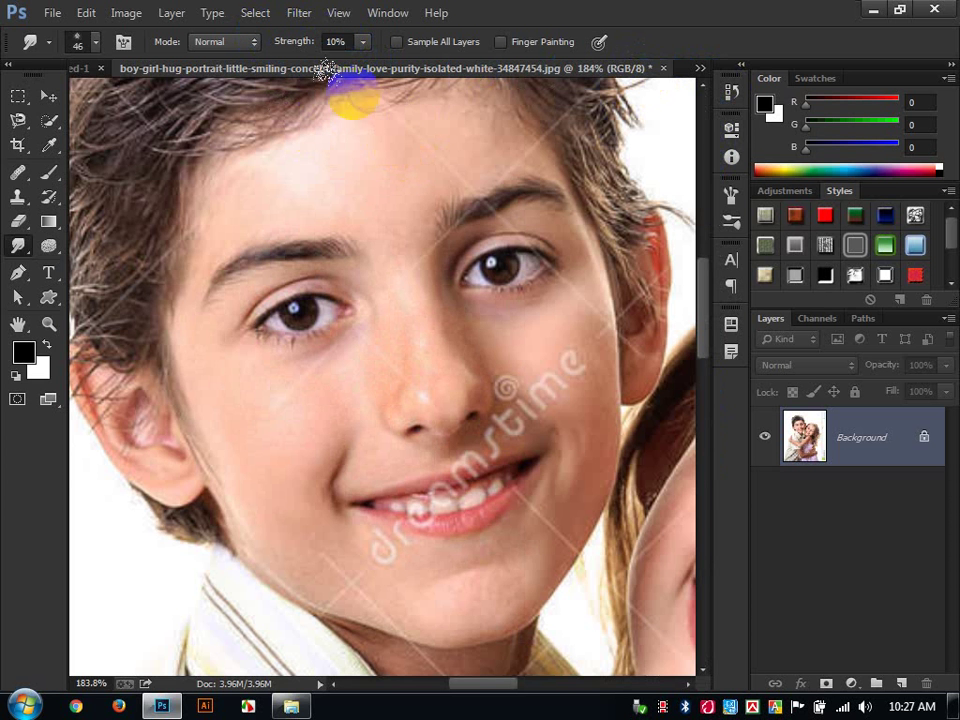
mouse_move(366, 162)
left_mouse_down()
mouse_move(393, 138)
mouse_move(352, 150)
mouse_move(343, 180)
mouse_move(330, 160)
mouse_move(295, 161)
mouse_move(272, 173)
mouse_move(260, 202)
mouse_move(248, 195)
mouse_move(214, 225)
mouse_move(233, 200)
mouse_move(302, 196)
mouse_move(352, 243)
left_mouse_up()
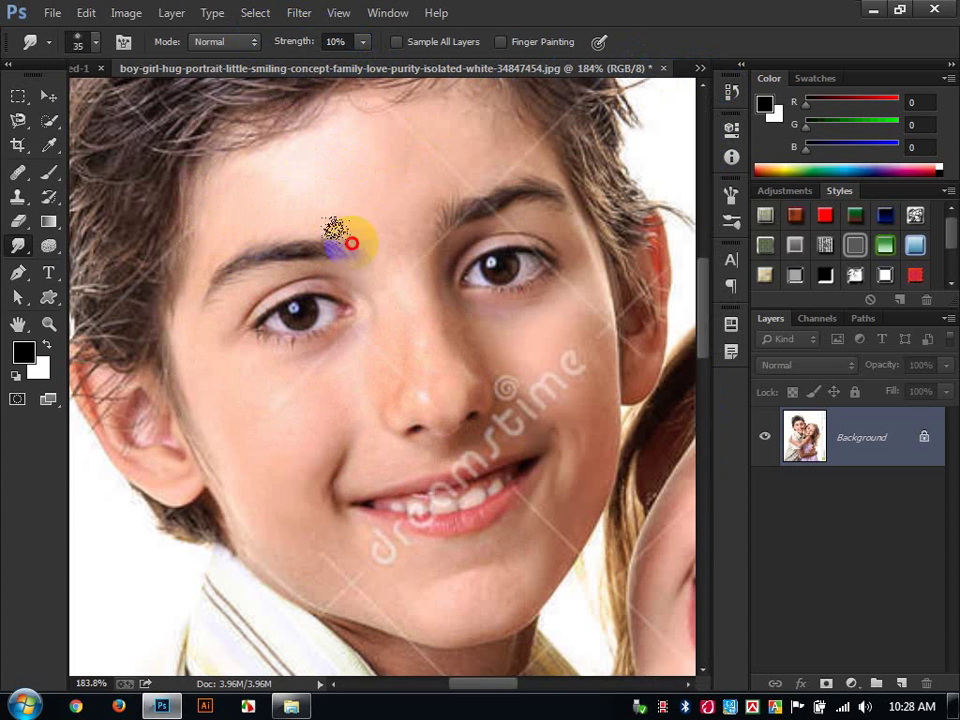
left_click_drag(392, 211, 413, 134)
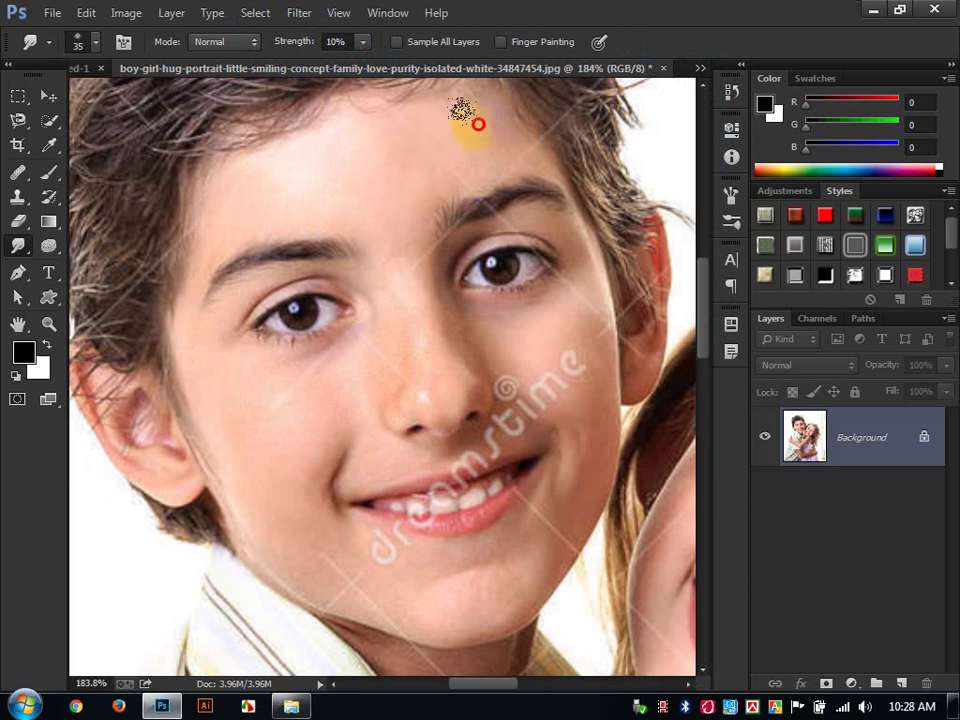
mouse_move(409, 253)
left_mouse_down()
mouse_move(379, 236)
mouse_move(407, 236)
mouse_move(436, 256)
mouse_move(482, 365)
left_mouse_up()
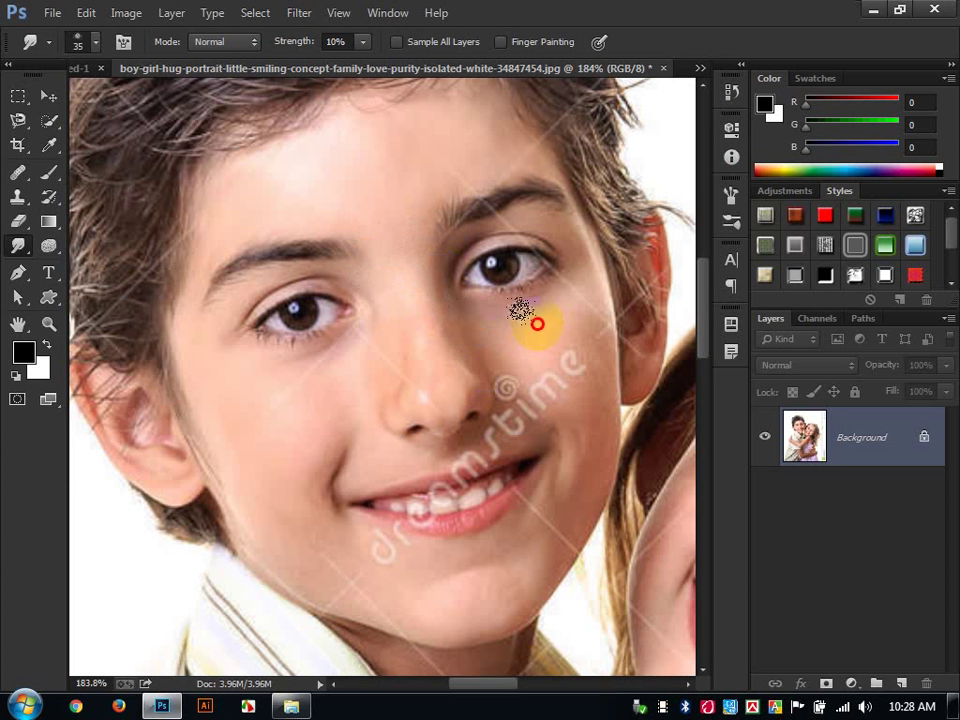
mouse_move(541, 229)
left_mouse_down()
mouse_move(510, 232)
mouse_move(437, 269)
mouse_move(529, 229)
mouse_move(569, 354)
mouse_move(575, 298)
mouse_move(583, 380)
mouse_move(583, 318)
mouse_move(597, 394)
mouse_move(590, 373)
mouse_move(580, 402)
mouse_move(495, 361)
left_mouse_up()
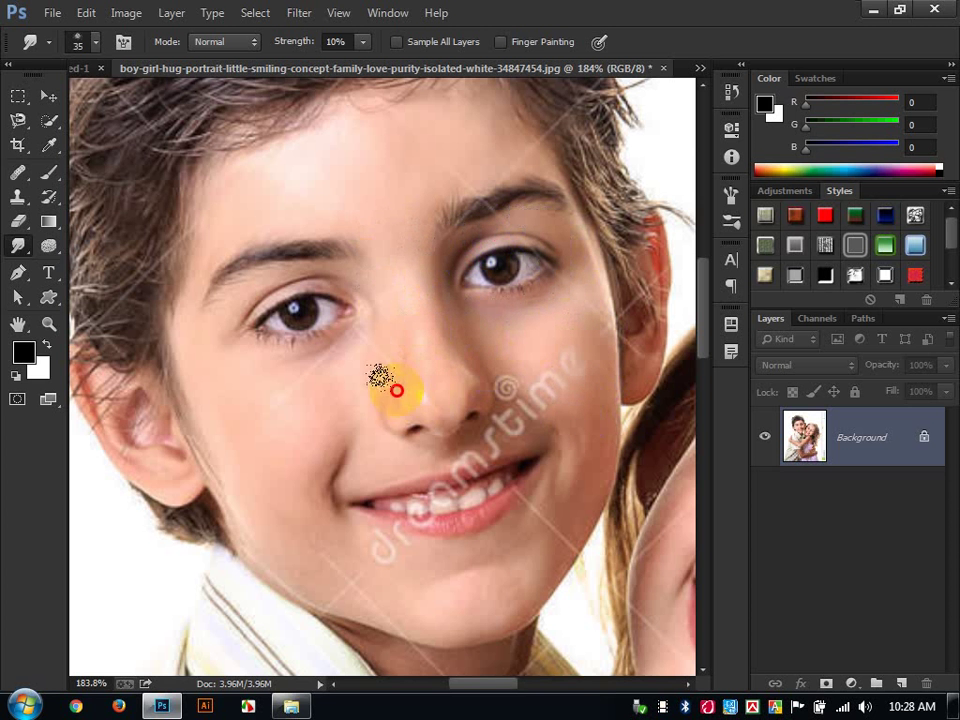
Smooth the skin of the boy's cheeks, jaw and chin with the 35-pixel spatter Smudge brush at 10% strength
mouse_move(396, 390)
left_mouse_down()
mouse_move(355, 346)
mouse_move(287, 408)
mouse_move(270, 372)
mouse_move(237, 379)
mouse_move(222, 357)
mouse_move(194, 358)
mouse_move(194, 284)
mouse_move(197, 368)
mouse_move(233, 467)
mouse_move(282, 557)
left_mouse_up()
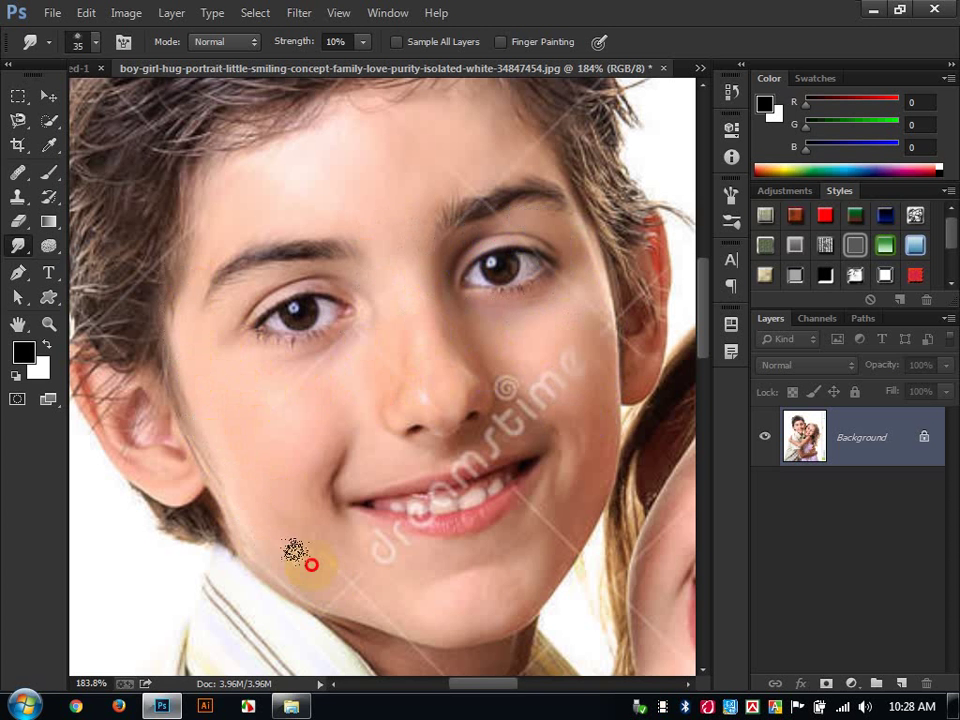
mouse_move(339, 500)
left_mouse_down()
mouse_move(347, 411)
mouse_move(324, 394)
mouse_move(316, 523)
left_mouse_up()
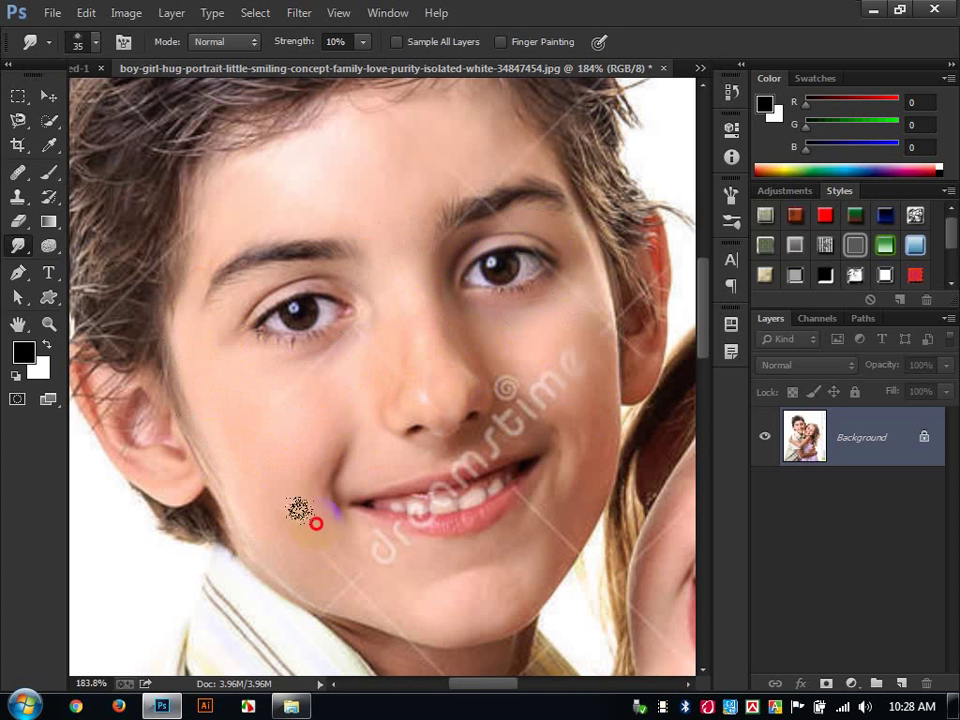
mouse_move(310, 580)
left_mouse_down()
mouse_move(407, 606)
mouse_move(485, 587)
mouse_move(484, 607)
mouse_move(413, 566)
mouse_move(447, 561)
left_mouse_up()
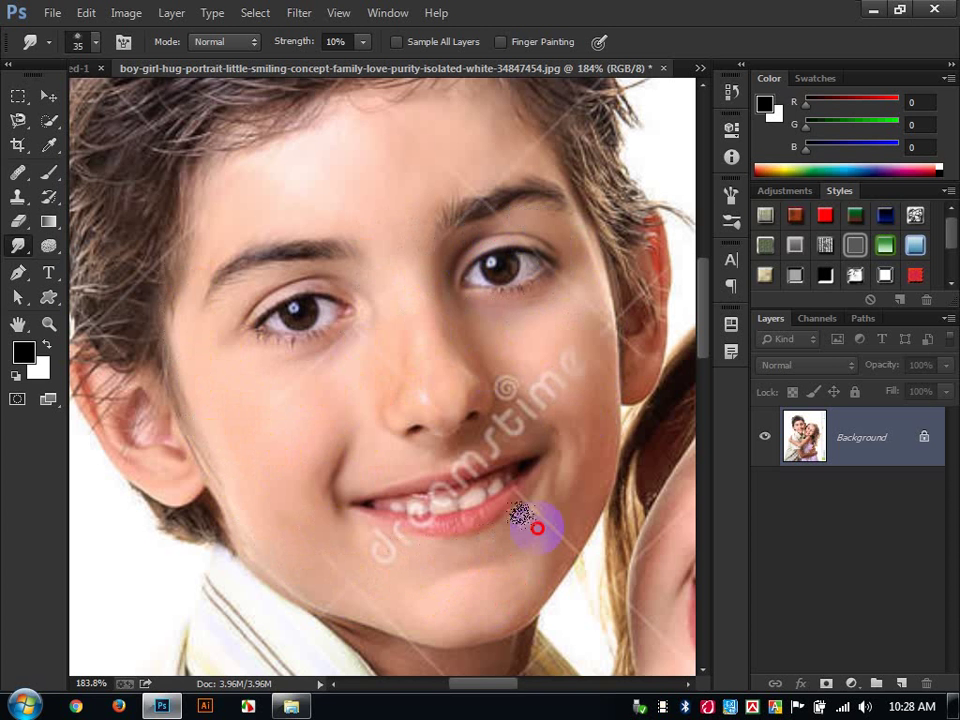
mouse_move(537, 527)
left_mouse_down()
mouse_move(533, 601)
mouse_move(587, 509)
mouse_move(572, 491)
mouse_move(547, 496)
mouse_move(568, 441)
mouse_move(547, 434)
mouse_move(376, 475)
left_mouse_up()
mouse_move(289, 459)
left_mouse_down()
mouse_move(171, 450)
mouse_move(317, 369)
mouse_move(414, 377)
mouse_move(447, 407)
left_mouse_up()
Smooth the skin of the girl's forehead, cheeks and chin with the same low-strength spatter Smudge brush
scroll(447, 407, "down", 4)
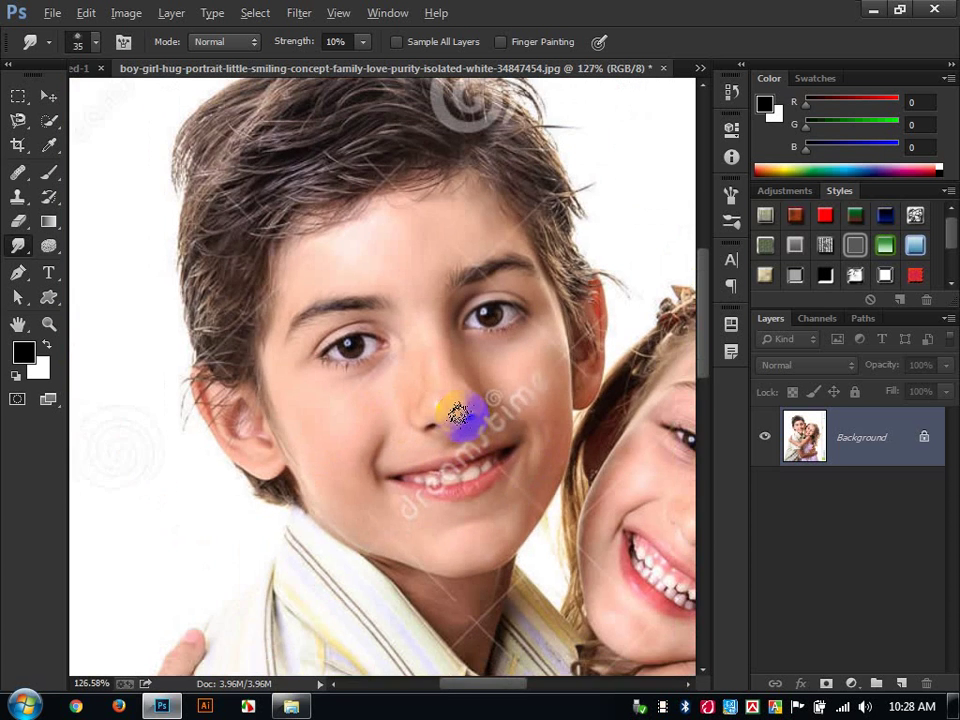
left_click_drag(511, 406, 492, 390)
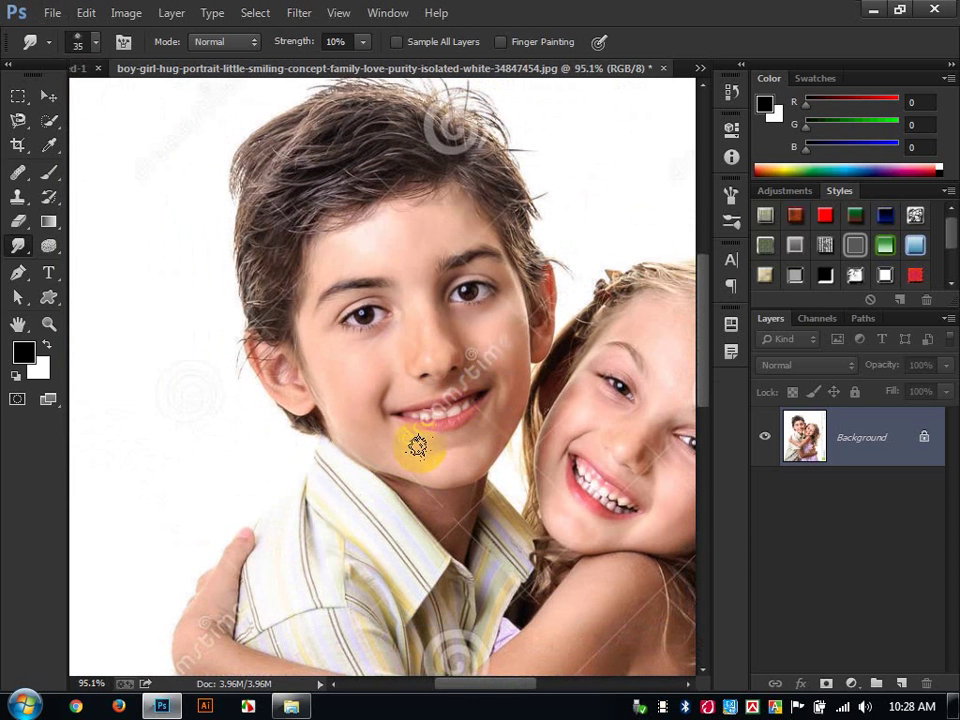
left_click_drag(449, 383, 300, 386)
scroll(530, 390, "up", 4)
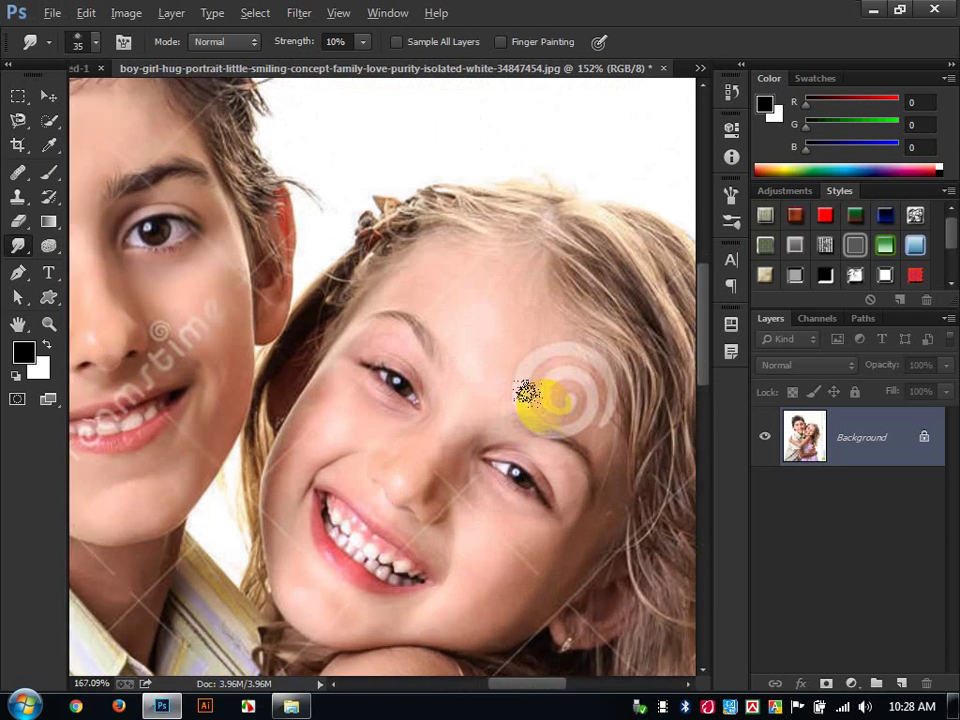
left_click_drag(471, 305, 496, 215)
mouse_move(511, 520)
left_mouse_down()
mouse_move(493, 565)
mouse_move(573, 497)
mouse_move(536, 549)
mouse_move(550, 501)
mouse_move(543, 511)
mouse_move(480, 472)
mouse_move(476, 495)
mouse_move(523, 462)
mouse_move(568, 472)
mouse_move(487, 530)
left_mouse_up()
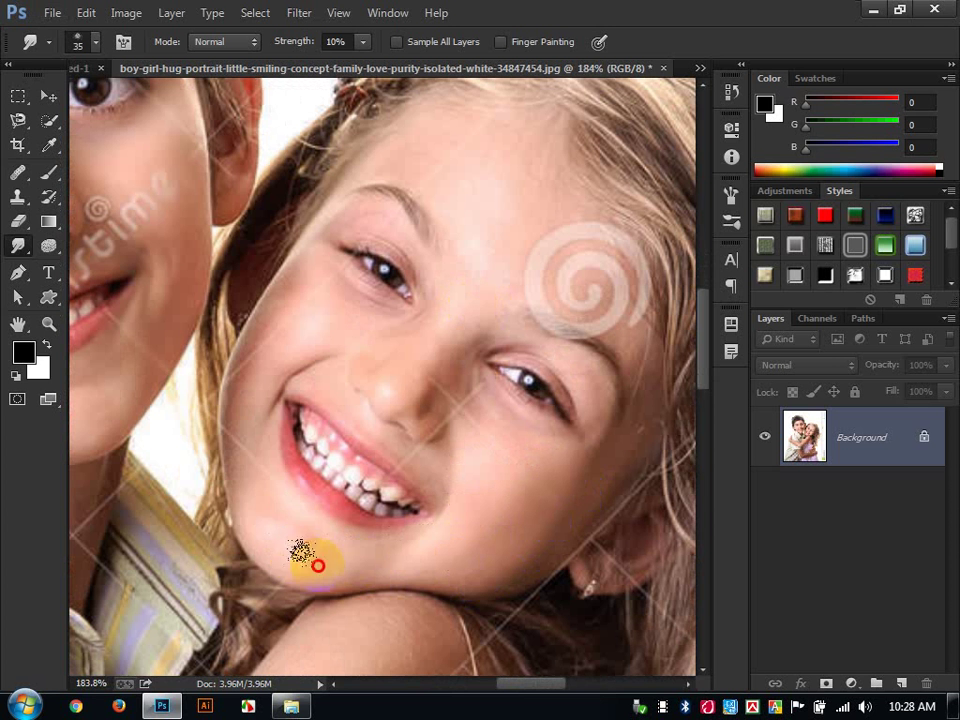
left_click_drag(318, 566, 266, 508)
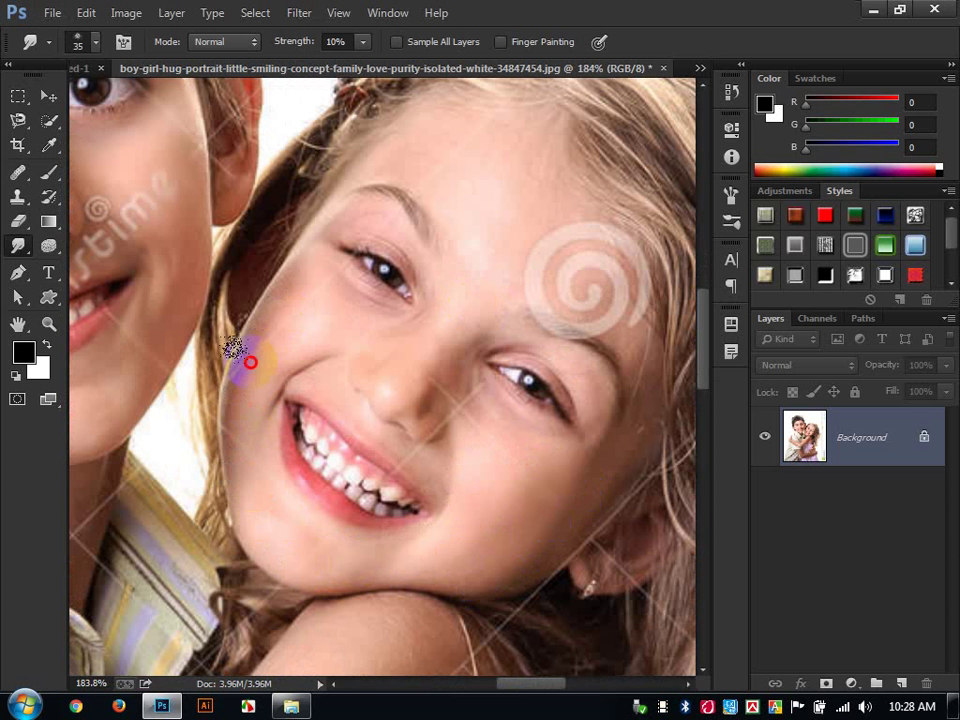
mouse_move(250, 362)
left_mouse_down()
mouse_move(290, 316)
mouse_move(273, 336)
mouse_move(304, 352)
mouse_move(357, 350)
mouse_move(411, 323)
mouse_move(422, 330)
mouse_move(448, 268)
mouse_move(459, 193)
mouse_move(443, 156)
mouse_move(392, 155)
mouse_move(510, 163)
mouse_move(476, 211)
mouse_move(493, 246)
mouse_move(593, 244)
mouse_move(588, 281)
mouse_move(358, 411)
mouse_move(323, 378)
mouse_move(370, 365)
mouse_move(461, 401)
mouse_move(465, 448)
mouse_move(443, 484)
mouse_move(510, 517)
mouse_move(537, 503)
mouse_move(240, 165)
left_mouse_up()
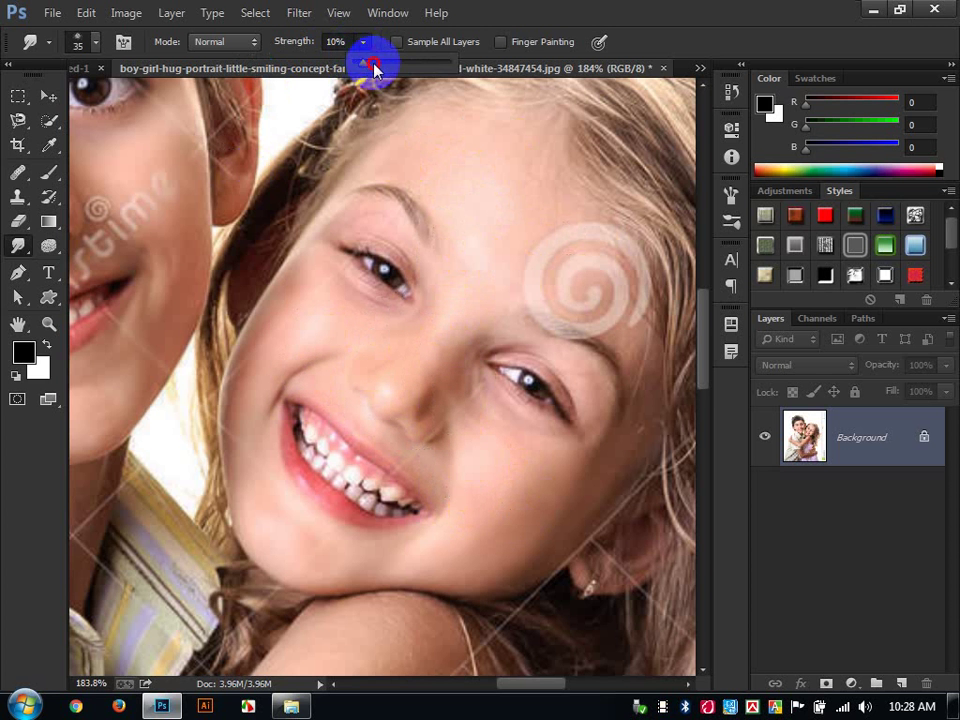
Try smudging the girl's cheek and chin at 89% strength, and undo the strokes
mouse_move(450, 376)
left_mouse_down()
mouse_move(526, 491)
mouse_move(533, 451)
mouse_move(563, 462)
mouse_move(600, 431)
mouse_move(589, 474)
mouse_move(524, 493)
mouse_move(507, 520)
mouse_move(489, 492)
mouse_move(443, 535)
left_mouse_up()
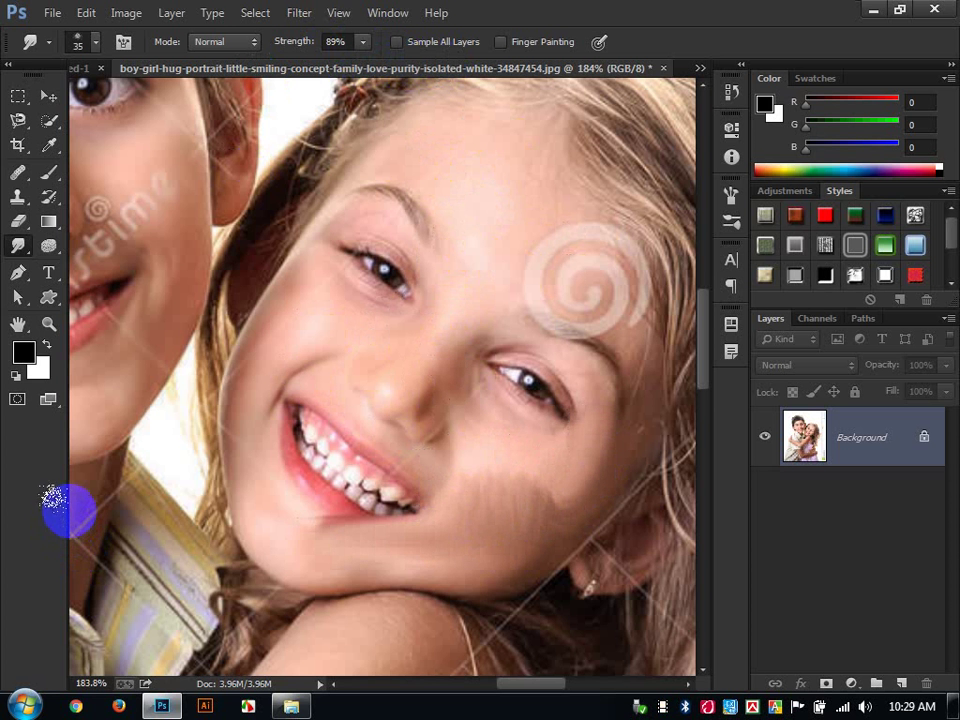
left_click_drag(416, 384, 422, 380)
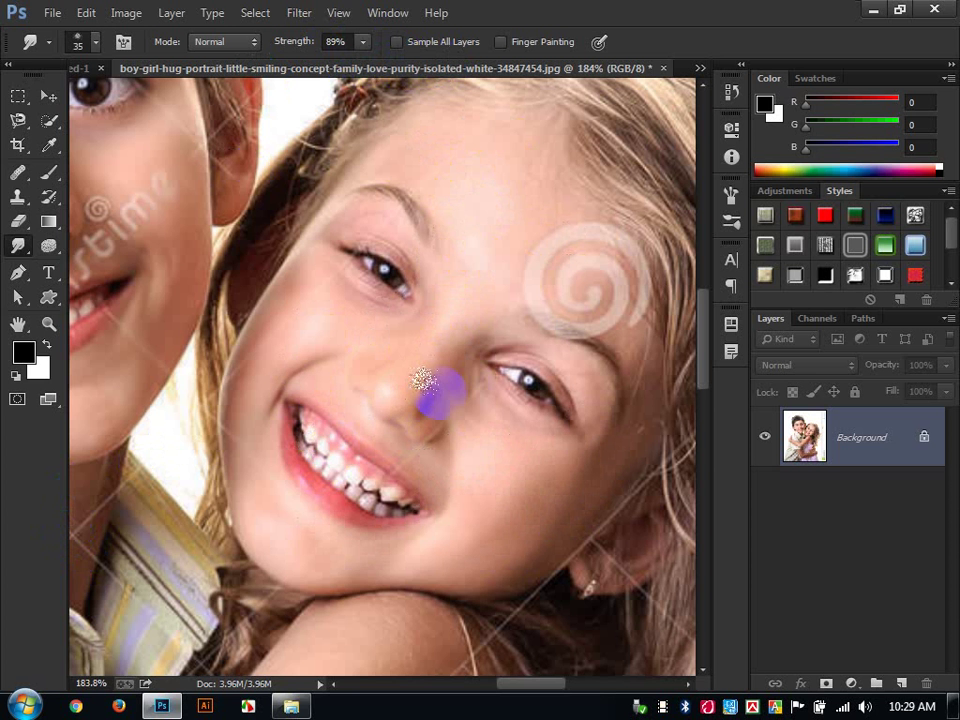
Set the Smudge strength back to 10% and smooth the skin beside the girl's outer eyebrow
left_click(363, 42)
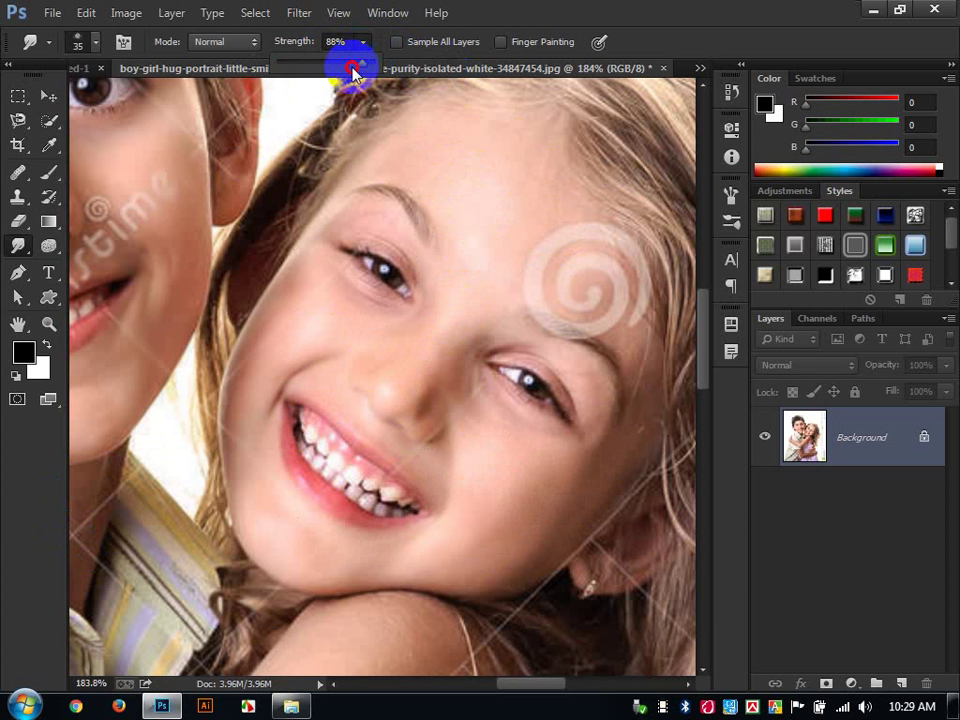
left_click_drag(352, 70, 303, 72)
left_click(627, 364)
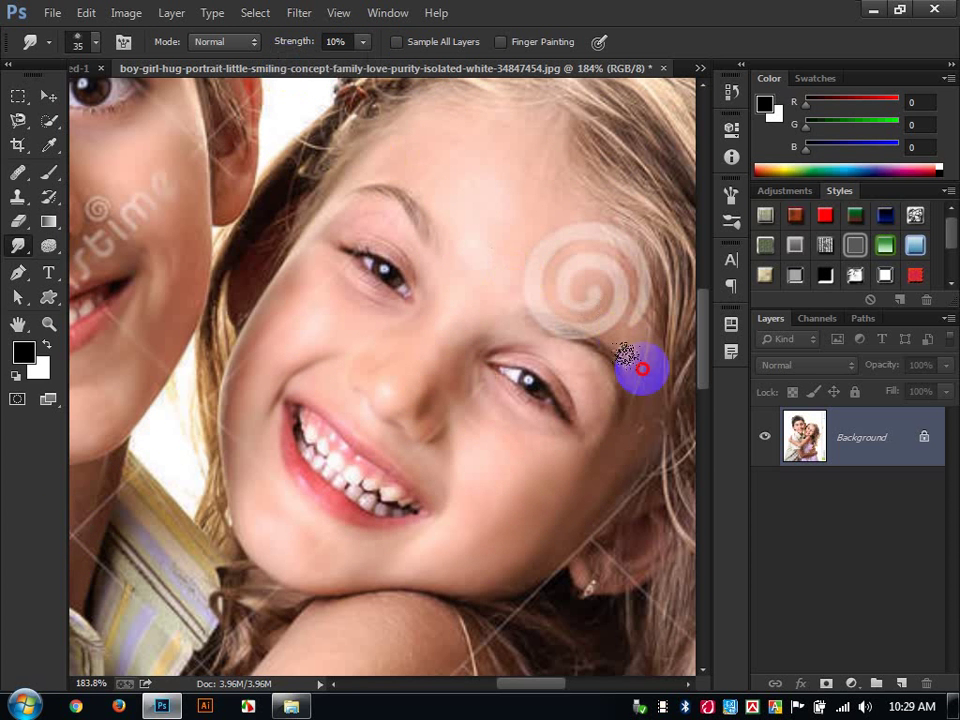
Close the portrait photo and the Untitled-1 document without saving changes
scroll(495, 503, "down", 5)
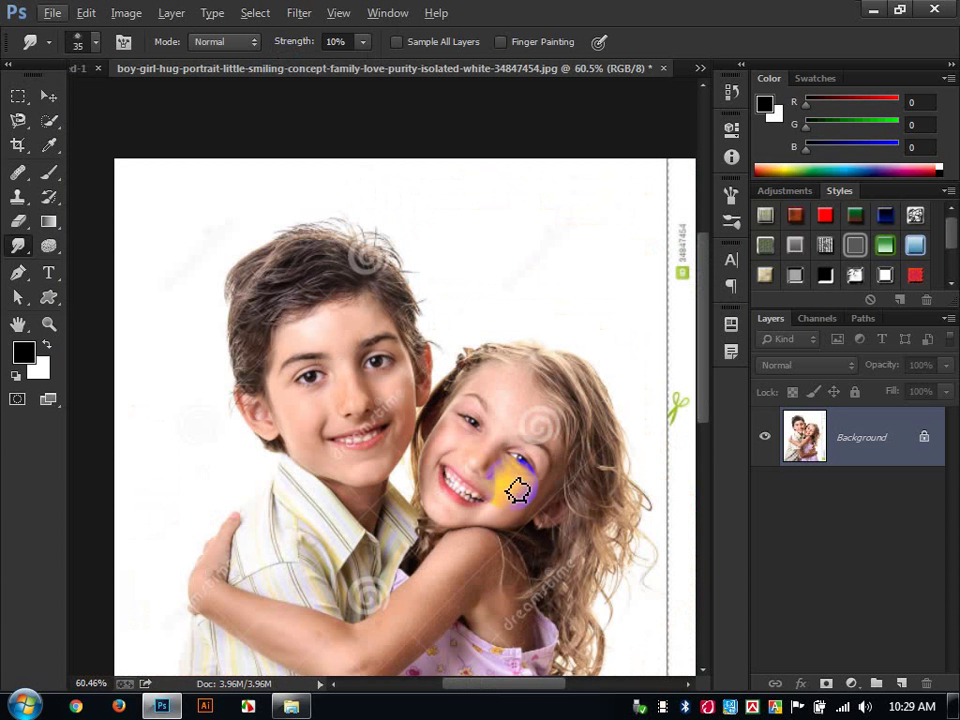
scroll(518, 484, "down", 2)
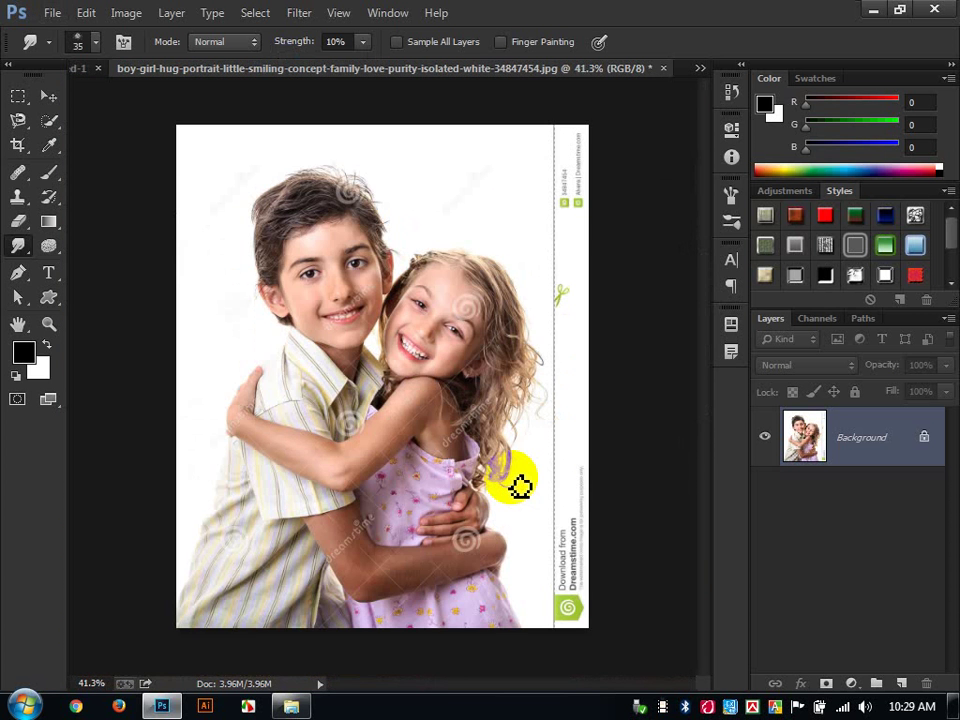
scroll(513, 497, "up", 2)
scroll(407, 347, "up", 1)
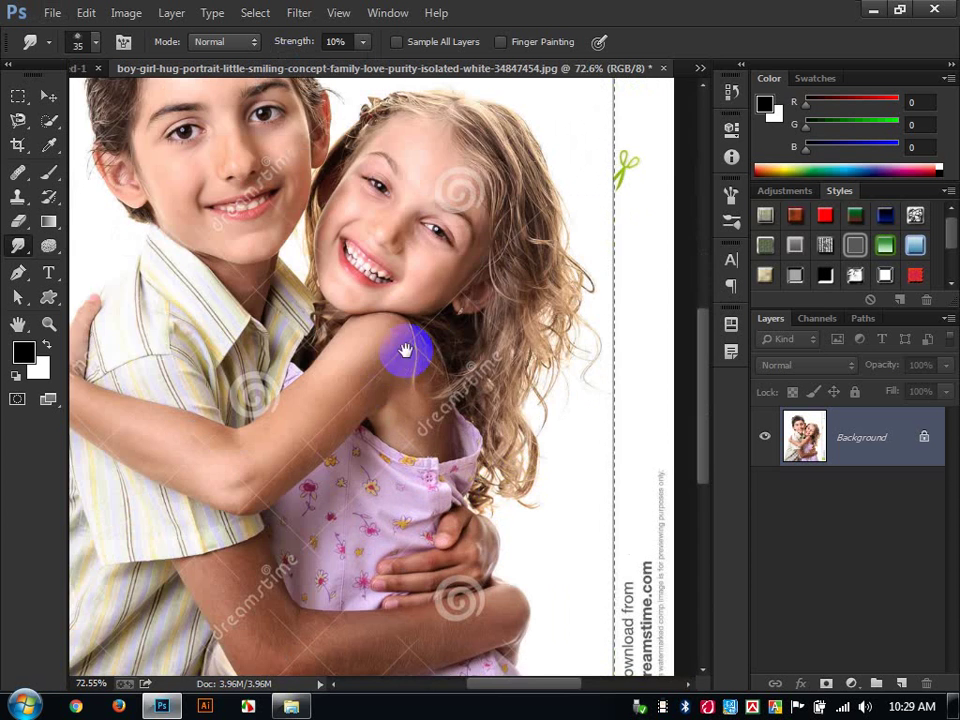
left_click_drag(407, 347, 467, 486)
left_click(663, 68)
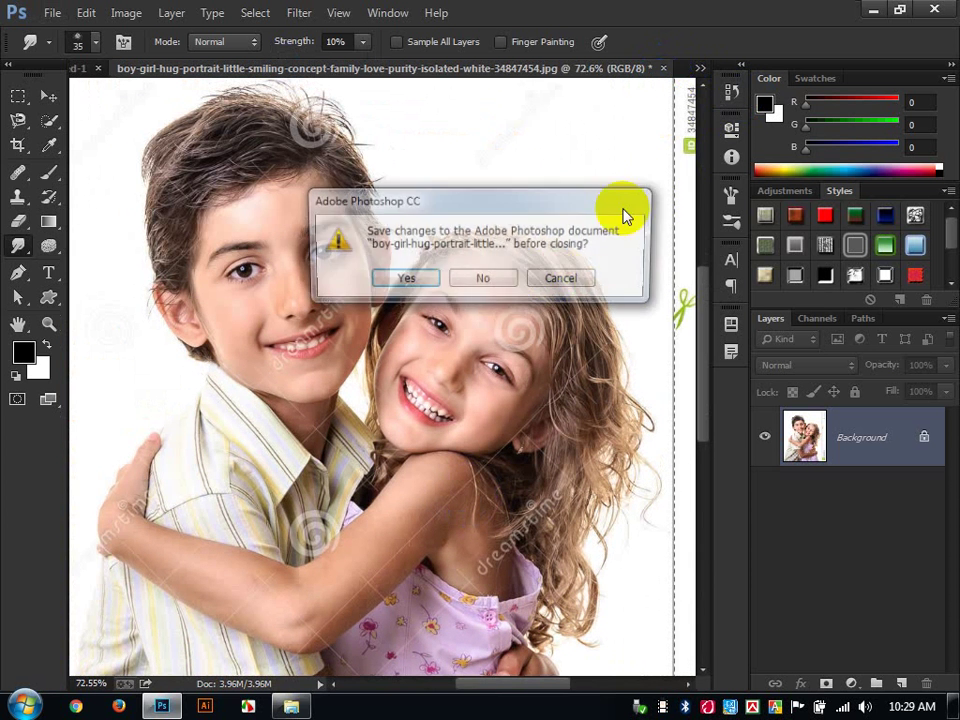
left_click(489, 283)
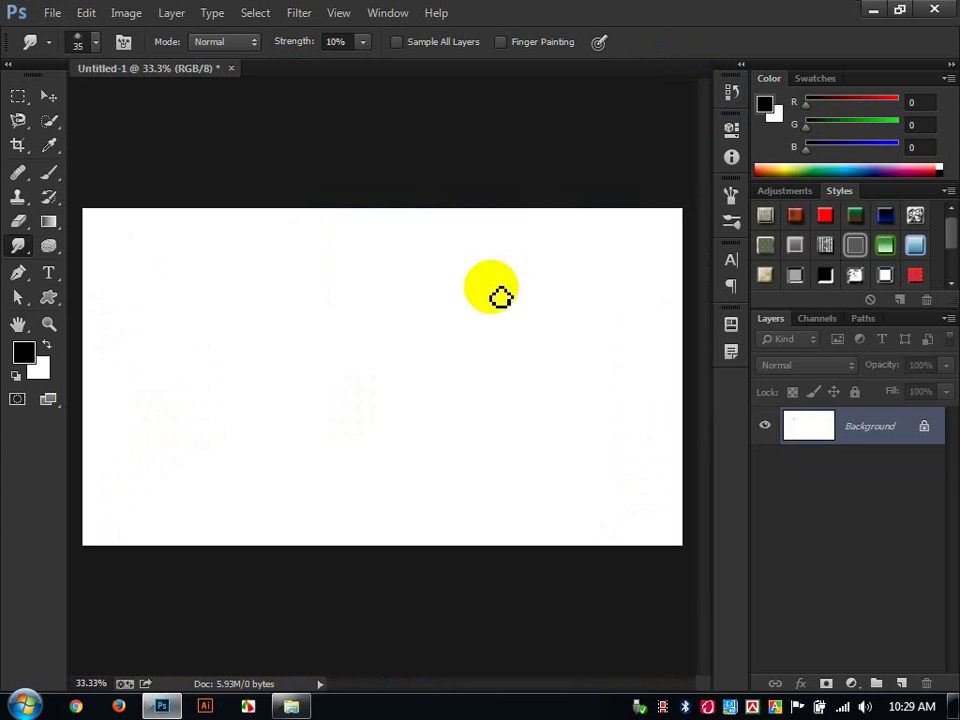
left_click(231, 68)
left_click(486, 283)
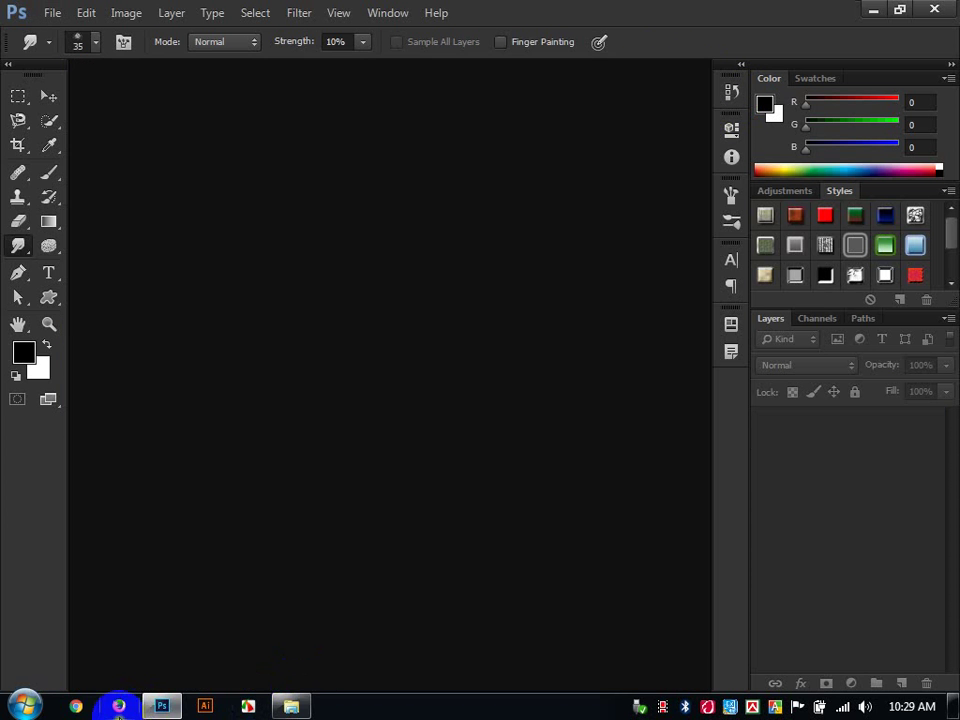
left_click(289, 704)
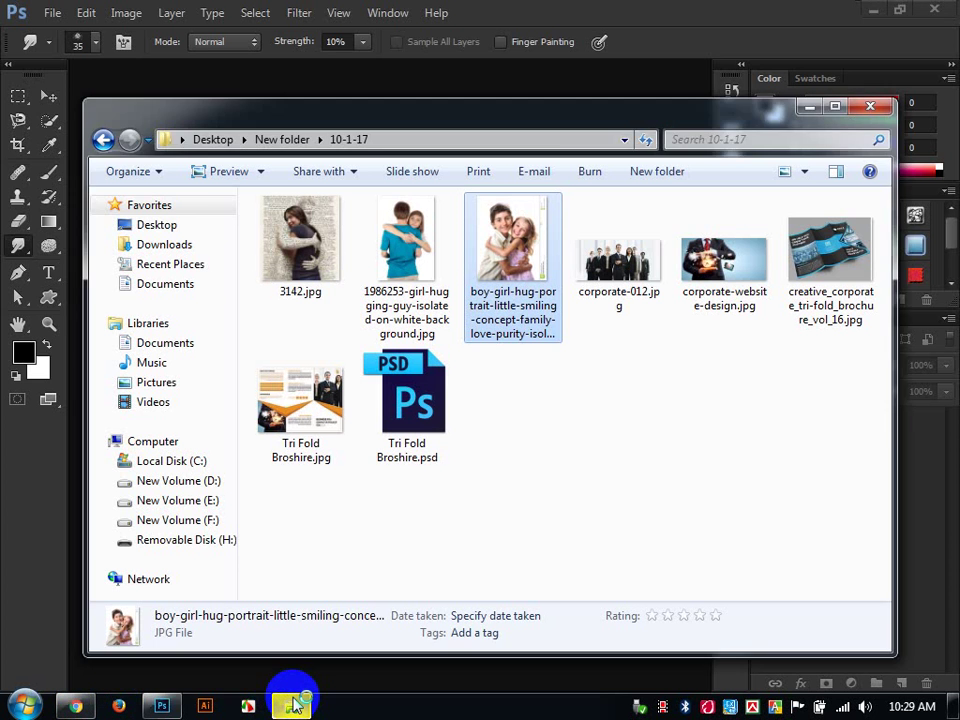
left_click(104, 140)
scroll(577, 375, "down", 5)
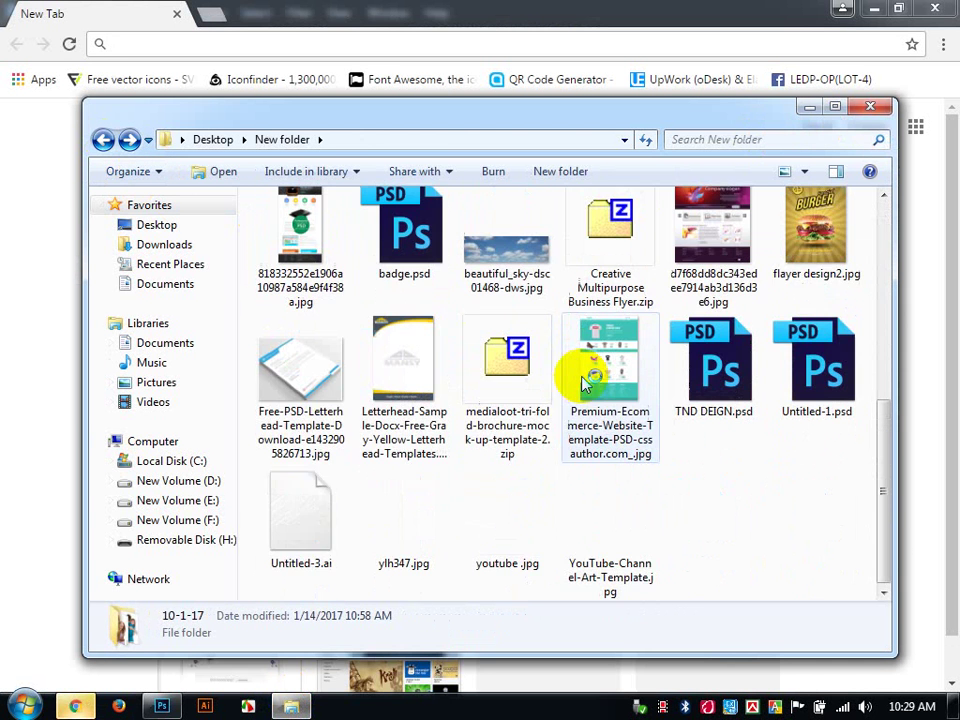
left_click(869, 106)
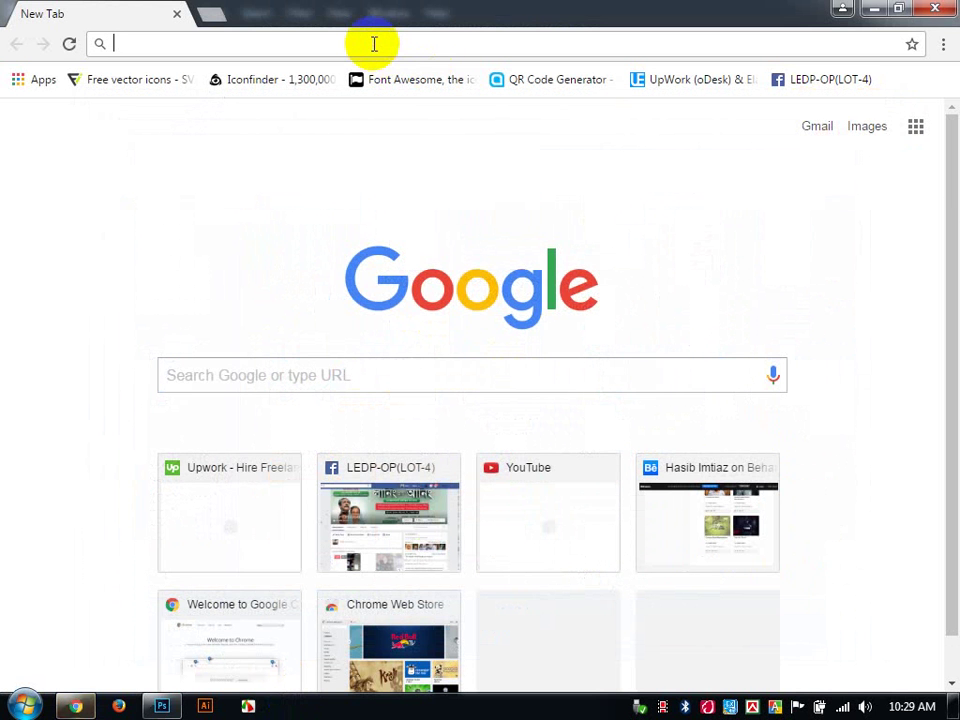
Switch to Chrome and search Google for "man portrait"
type("man ")
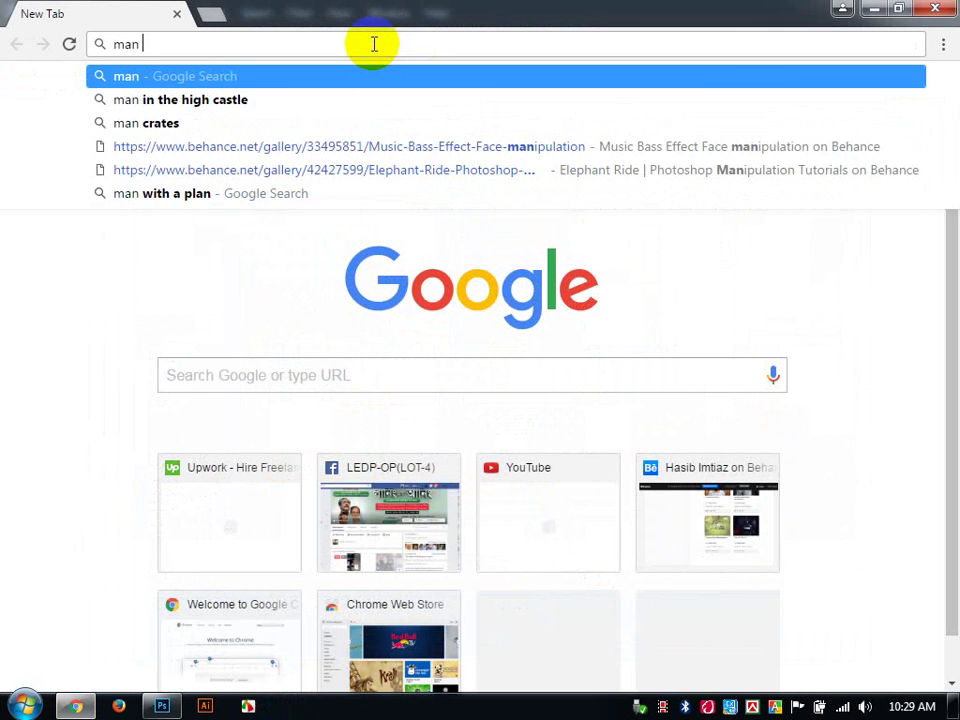
type("pot")
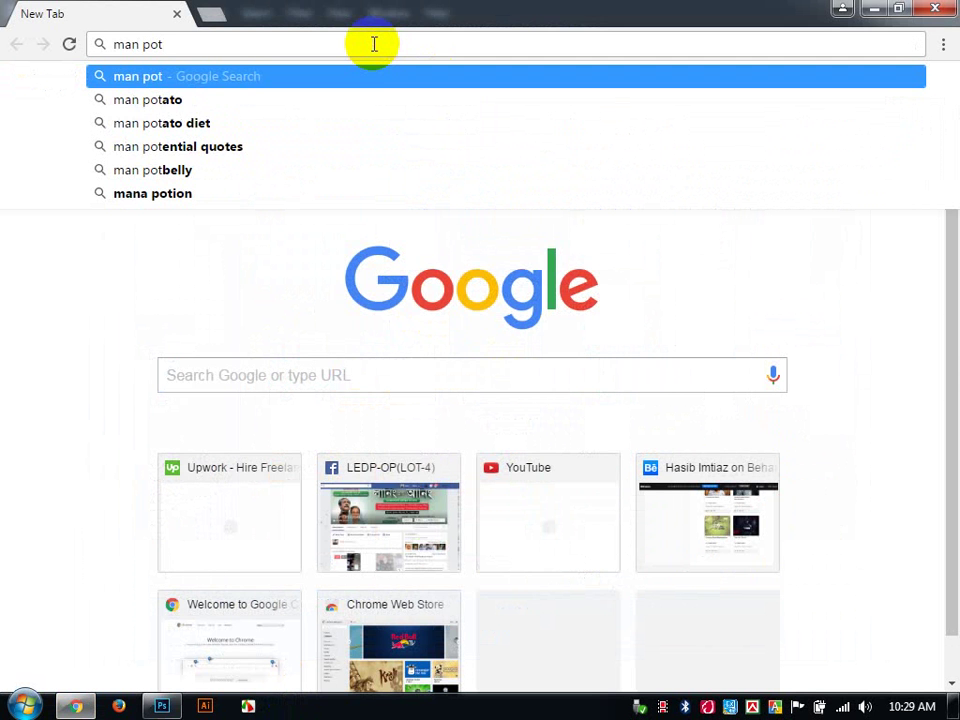
type("r")
key("Down")
key("Return")
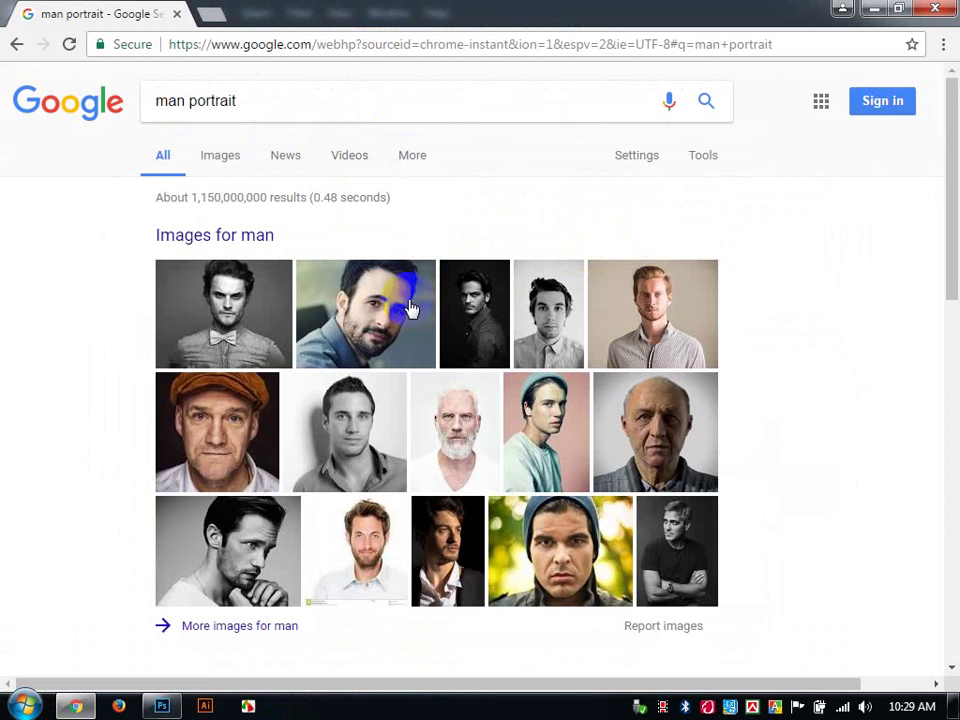
Browse the image results and request the full-size version of the close-up portrait of the old man in an orange cap
left_click(224, 442)
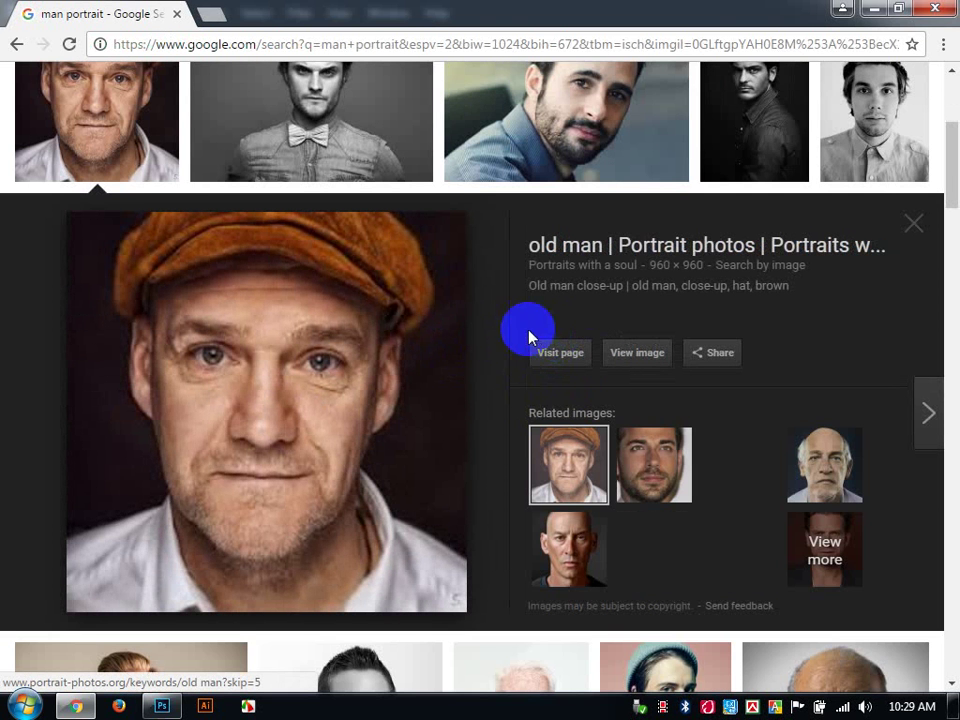
scroll(452, 316, "down", 2)
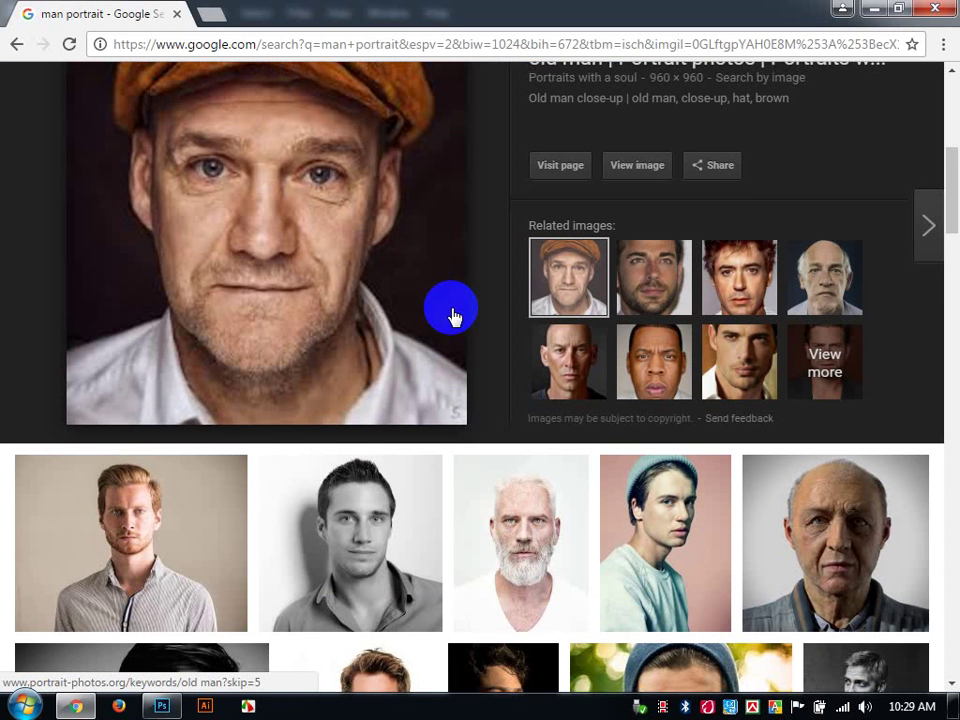
scroll(452, 316, "down", 1)
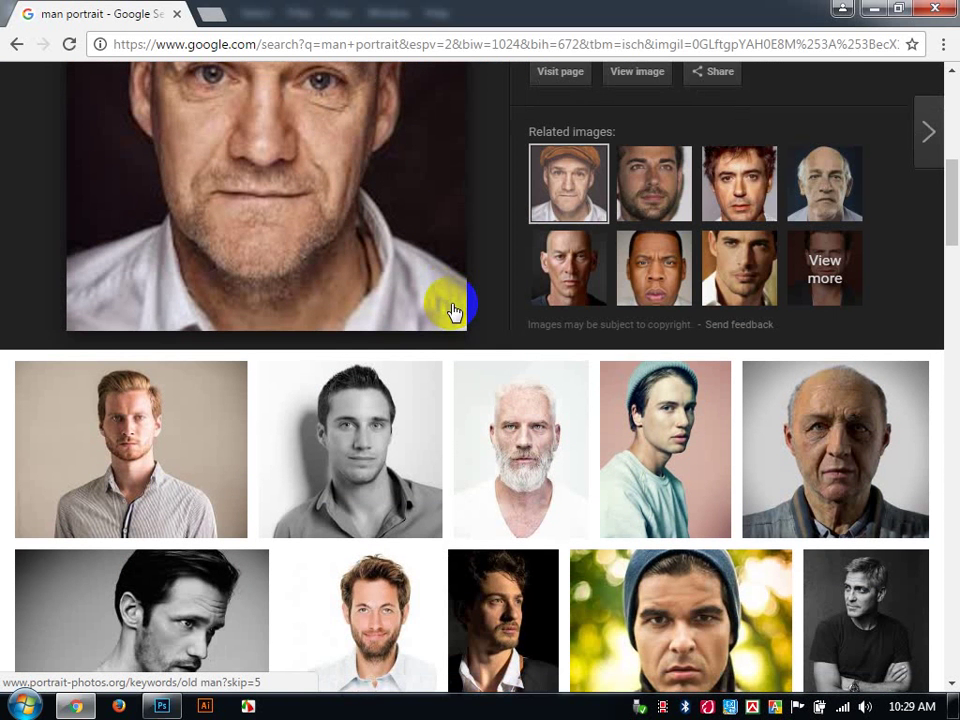
scroll(452, 311, "down", 2)
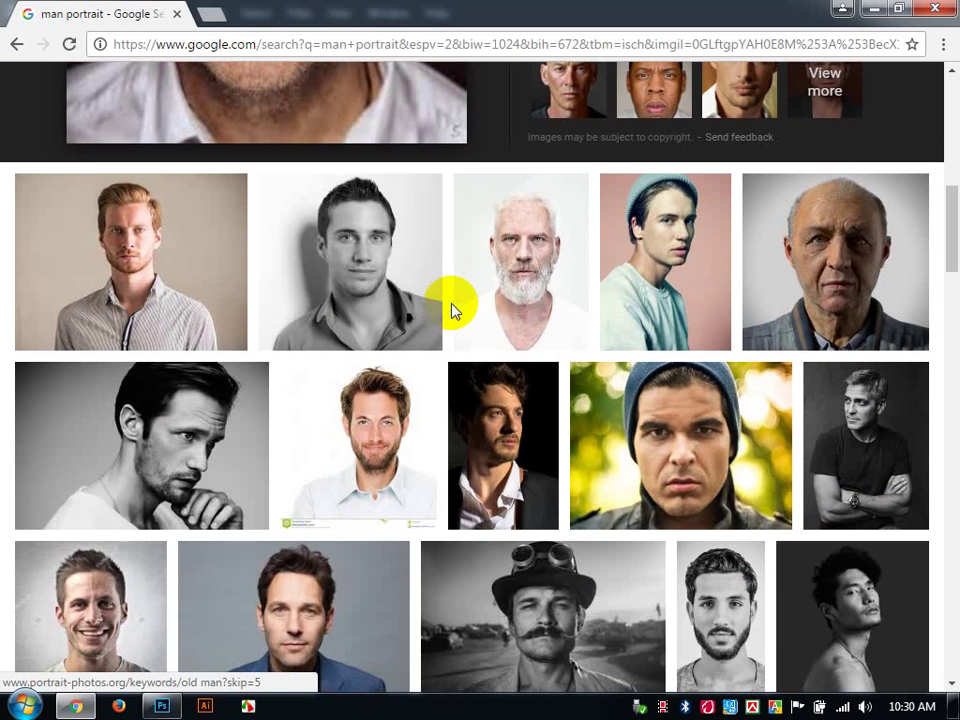
scroll(450, 306, "up", 5)
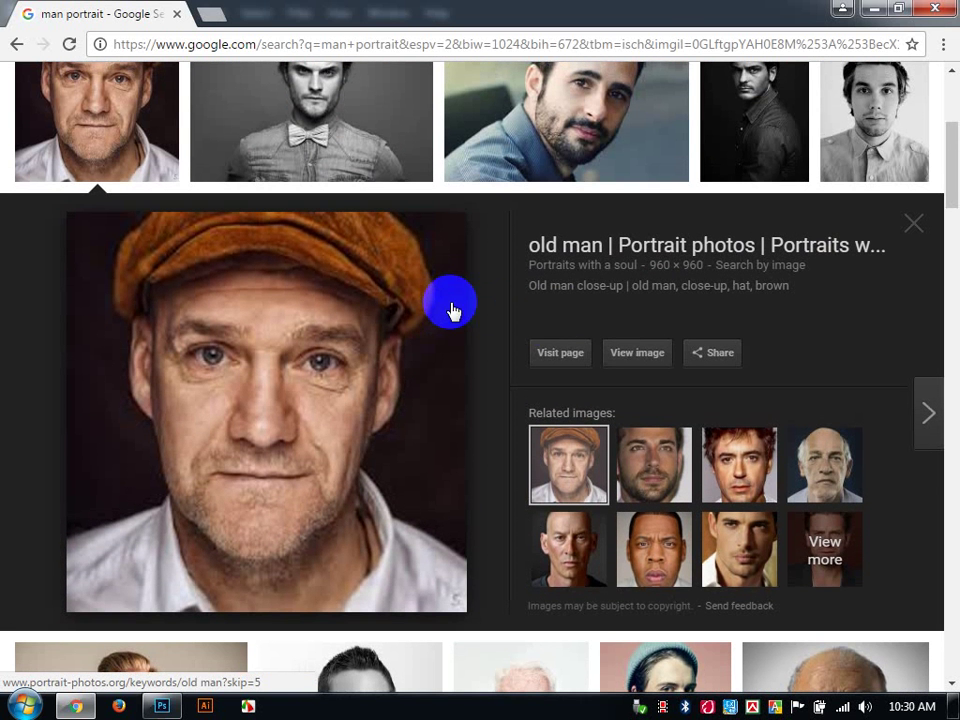
left_click(642, 353)
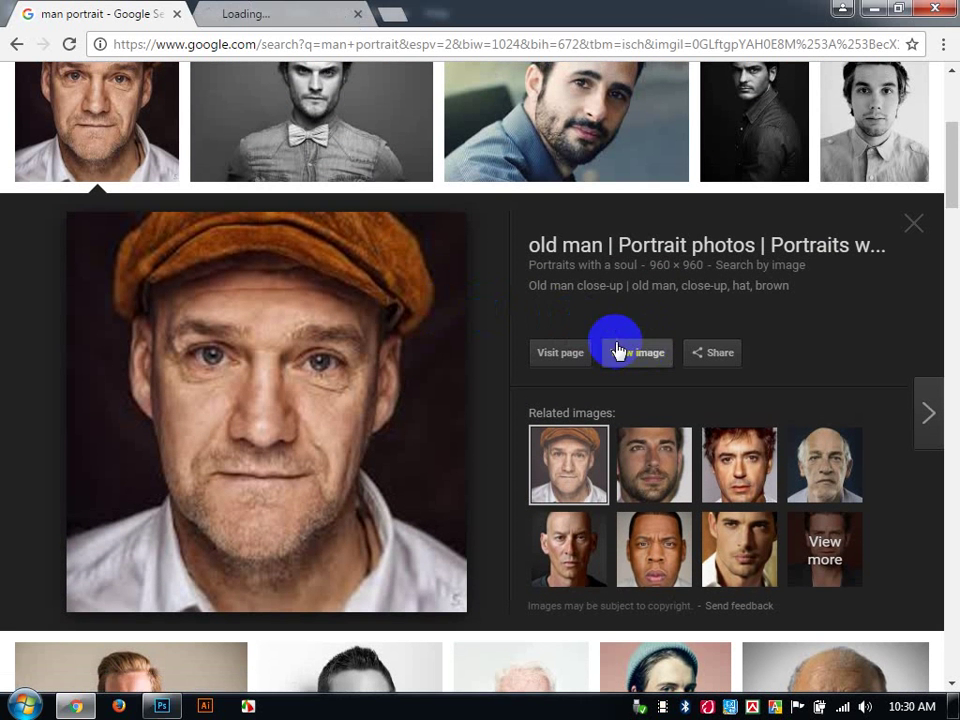
left_click(276, 18)
left_click(68, 44)
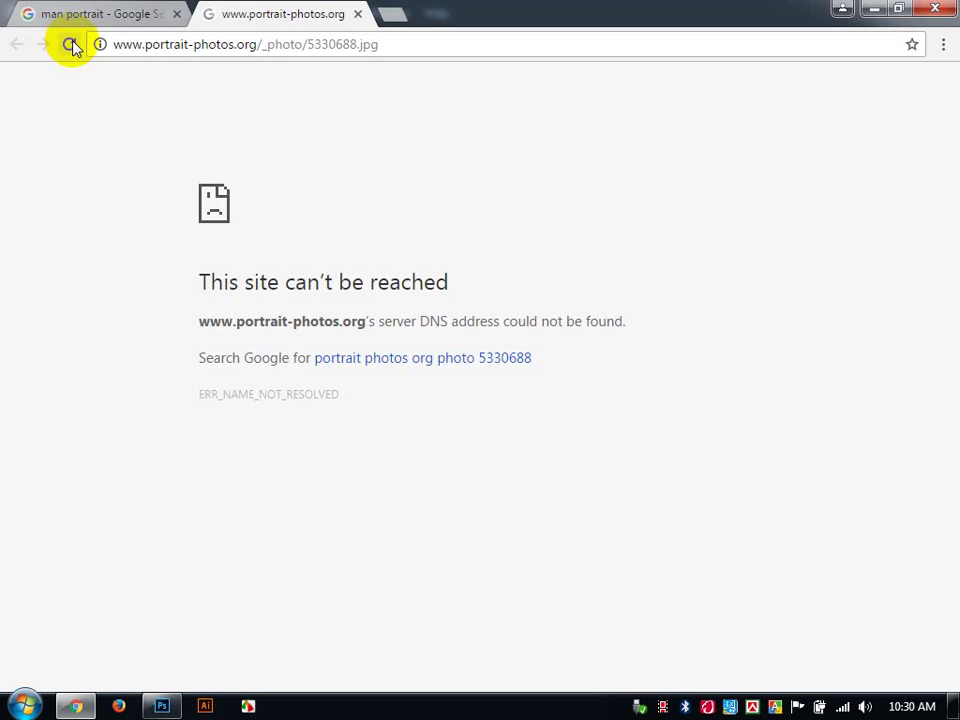
left_click(70, 46)
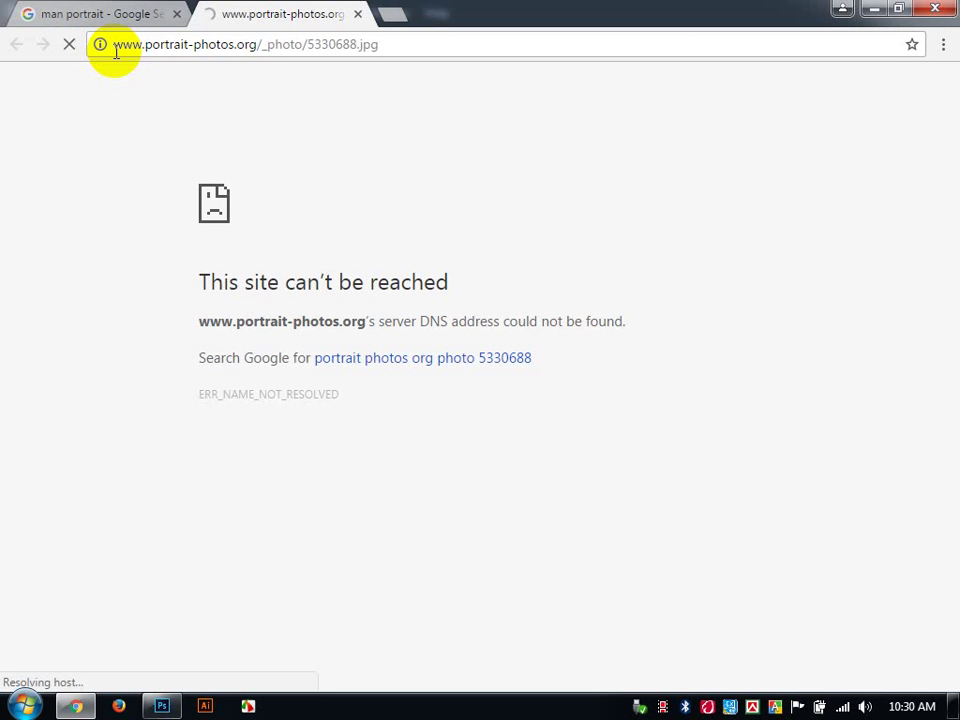
key("F5")
key("F5")
key("F5")
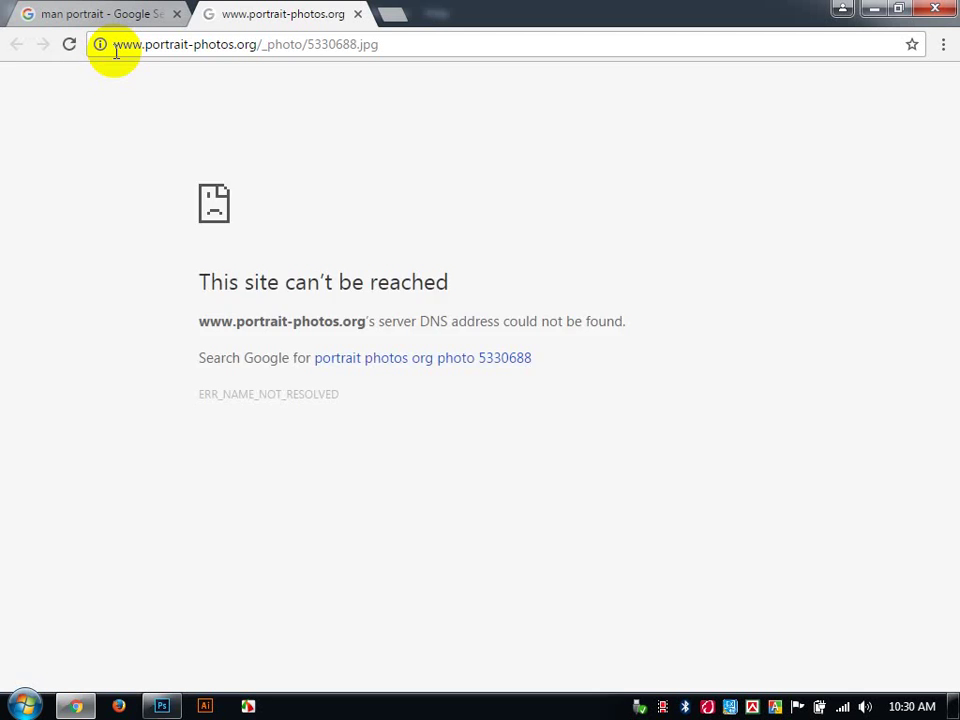
key("F5")
key("F5")
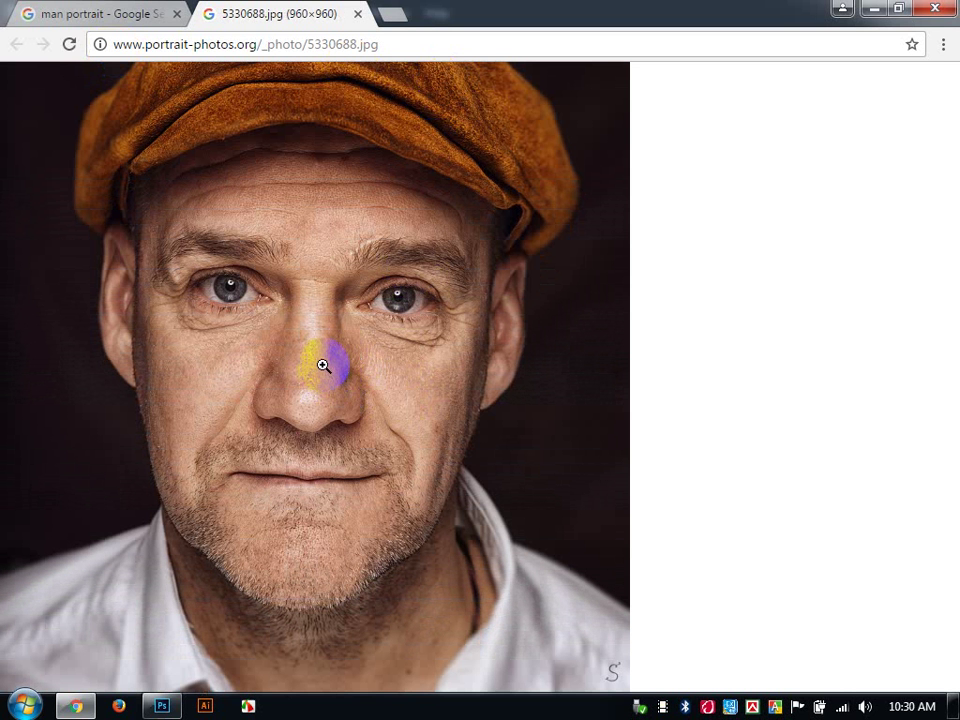
Save the full-size portrait to the Desktop as the JPEG image 5330688.jpg
right_click(322, 358)
left_click(344, 391)
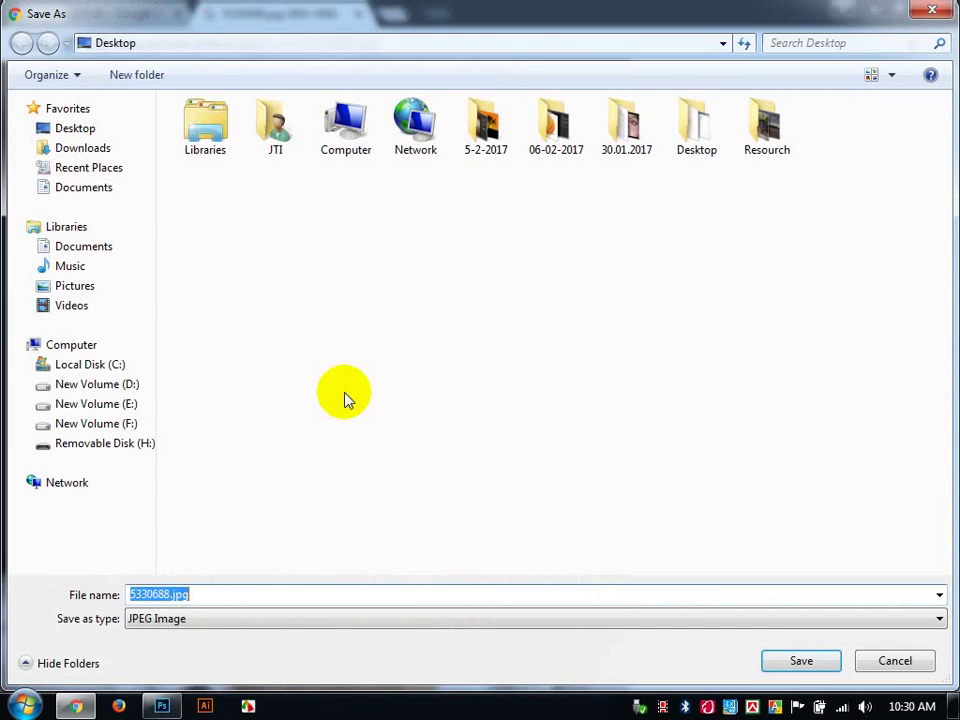
left_click(801, 660)
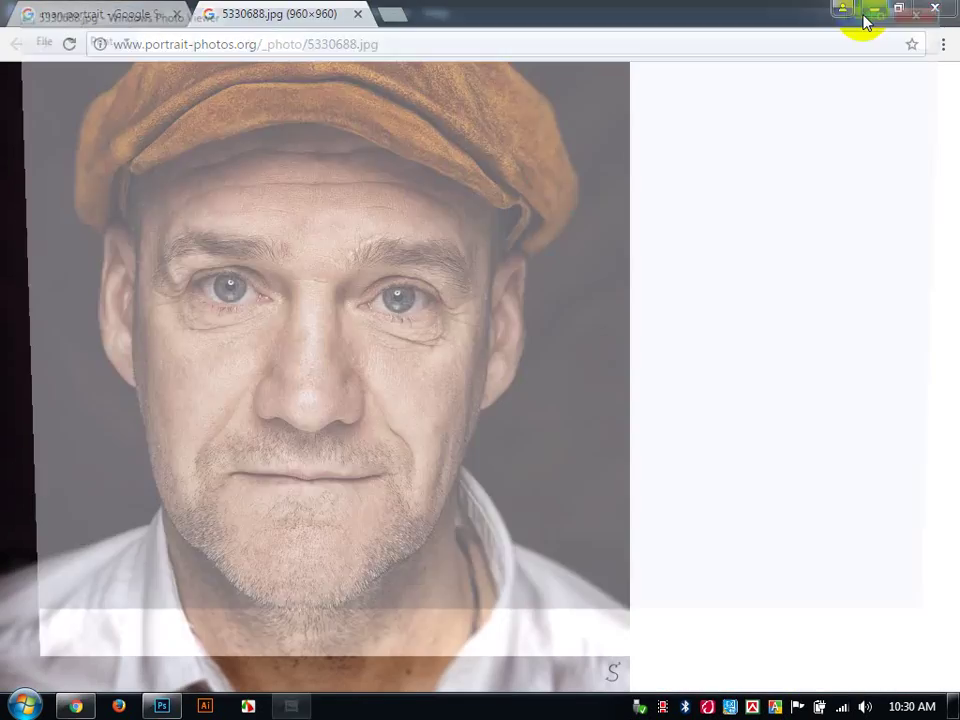
Close the photo viewer, leave the browser and open 5330688.jpg from the desktop in Photoshop
left_click(926, 12)
left_click(868, 11)
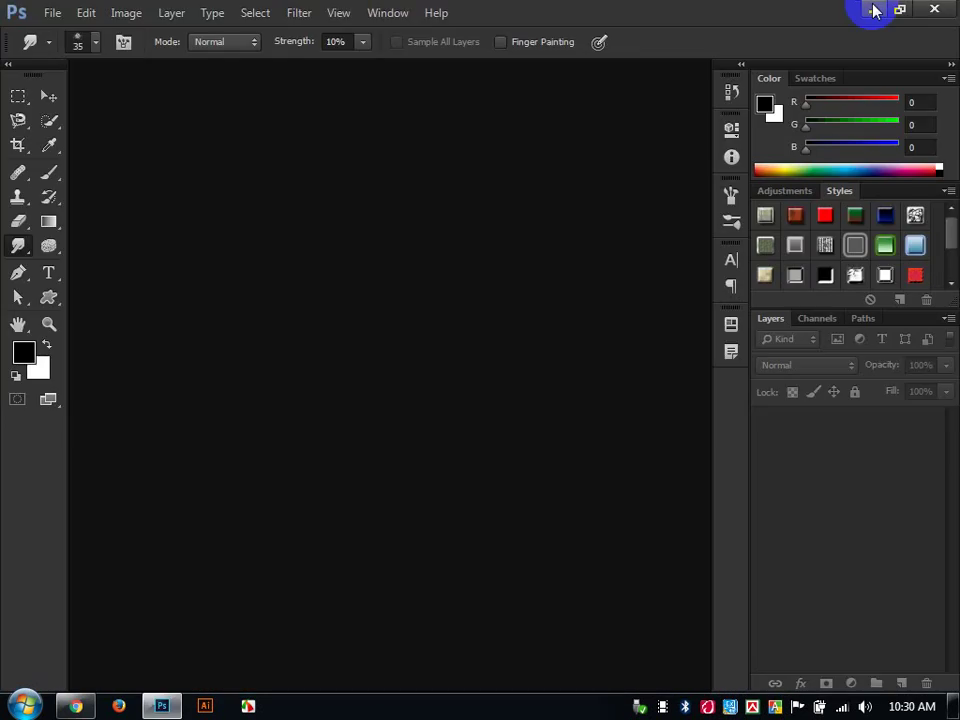
left_click_drag(35, 420, 355, 301)
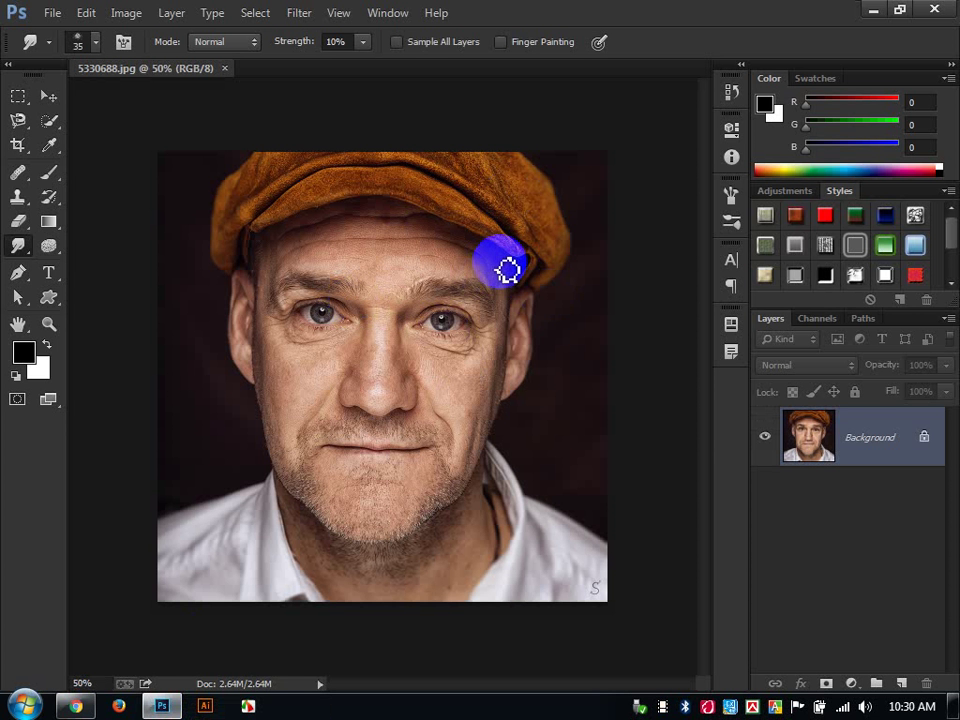
left_click_drag(18, 245, 104, 284)
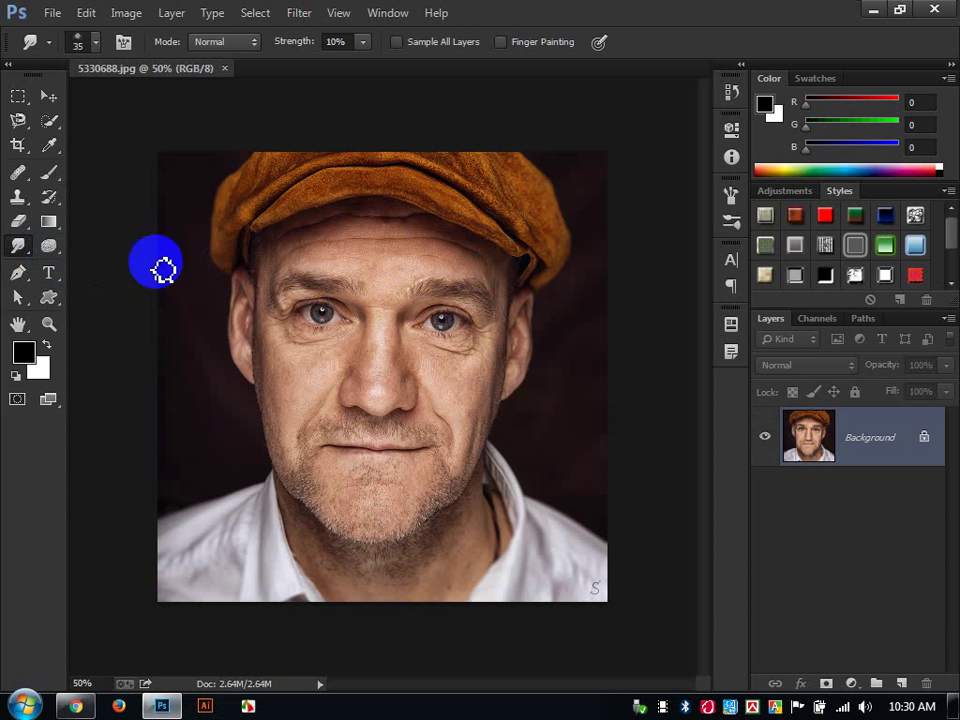
left_click(293, 44)
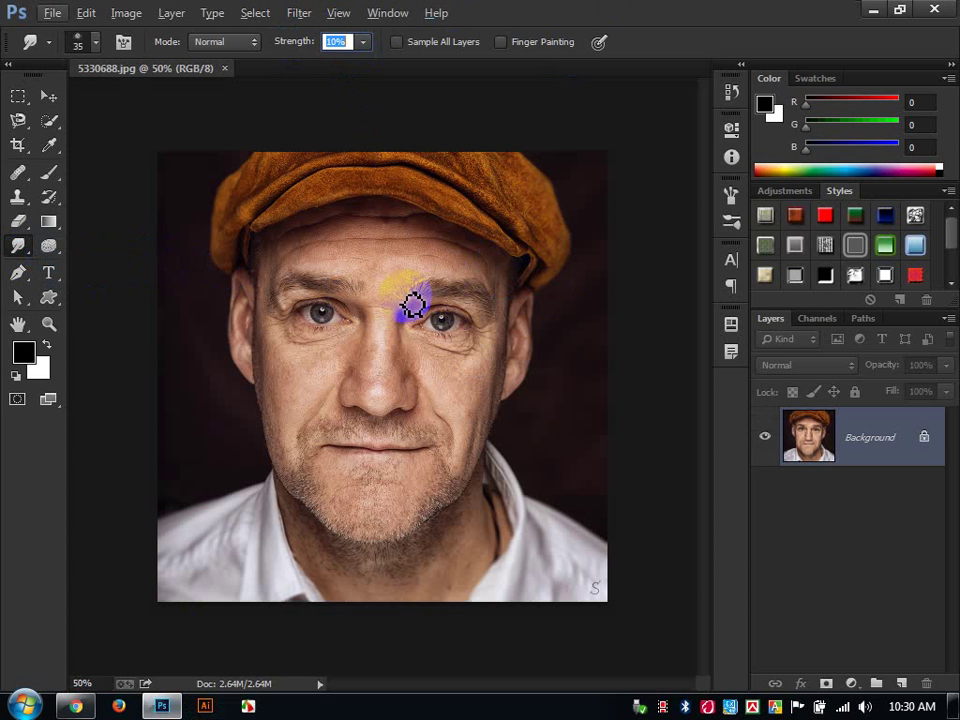
Sharpen the whole portrait with the Unsharp Mask filter at an amount of 179%
left_click(49, 95)
key("ctrl+plus")
scroll(365, 267, "up", 3)
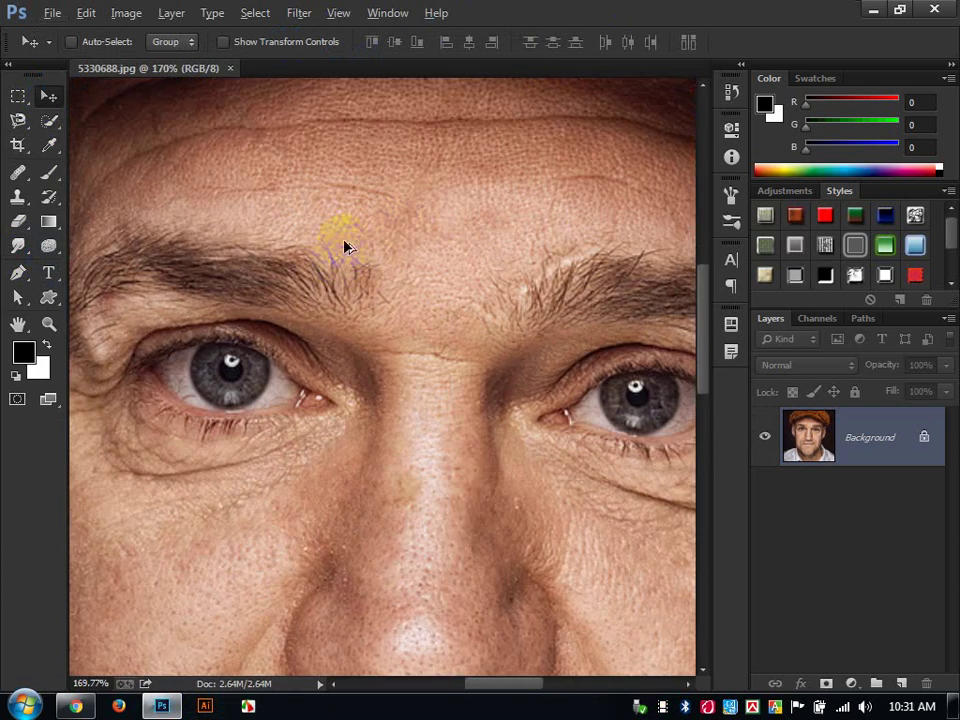
left_click_drag(390, 291, 431, 139)
left_click_drag(366, 270, 384, 197)
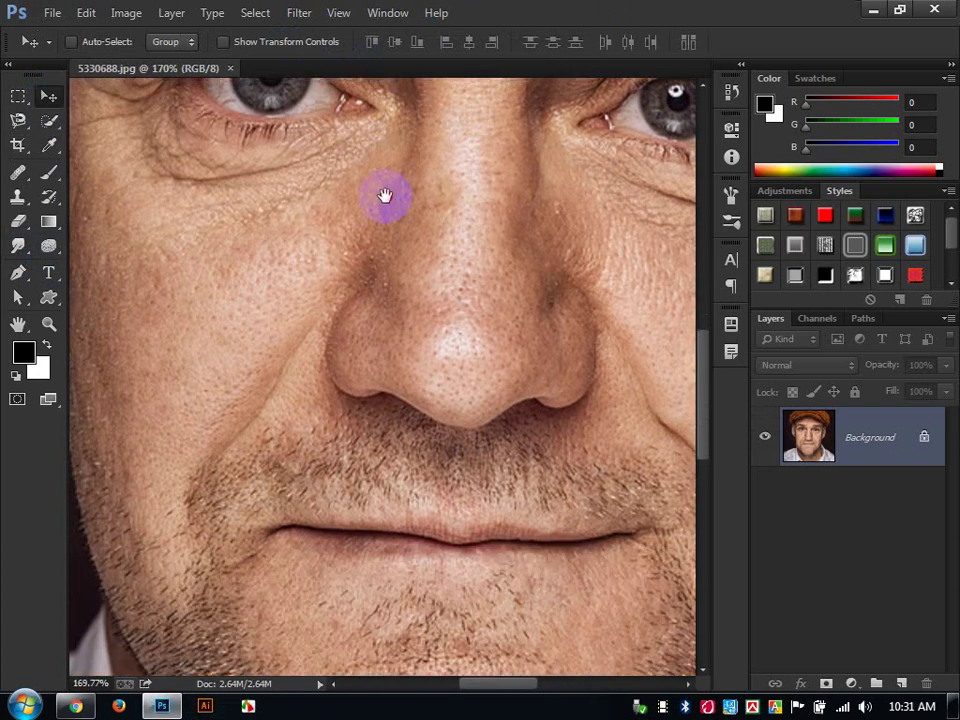
scroll(390, 202, "down", 1)
left_click(297, 14)
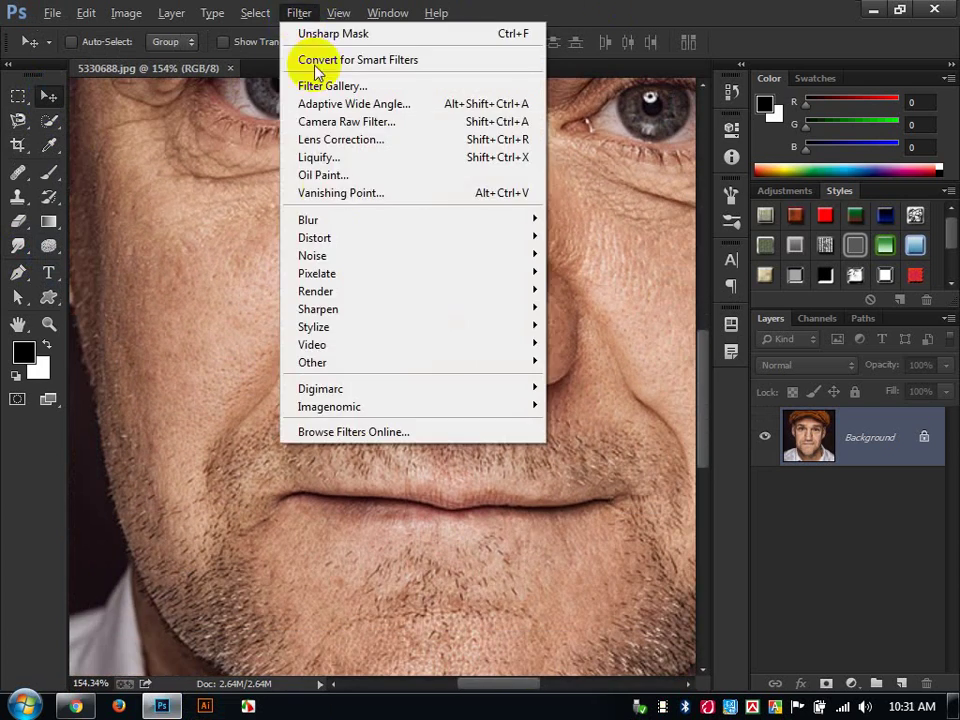
mouse_move(339, 309)
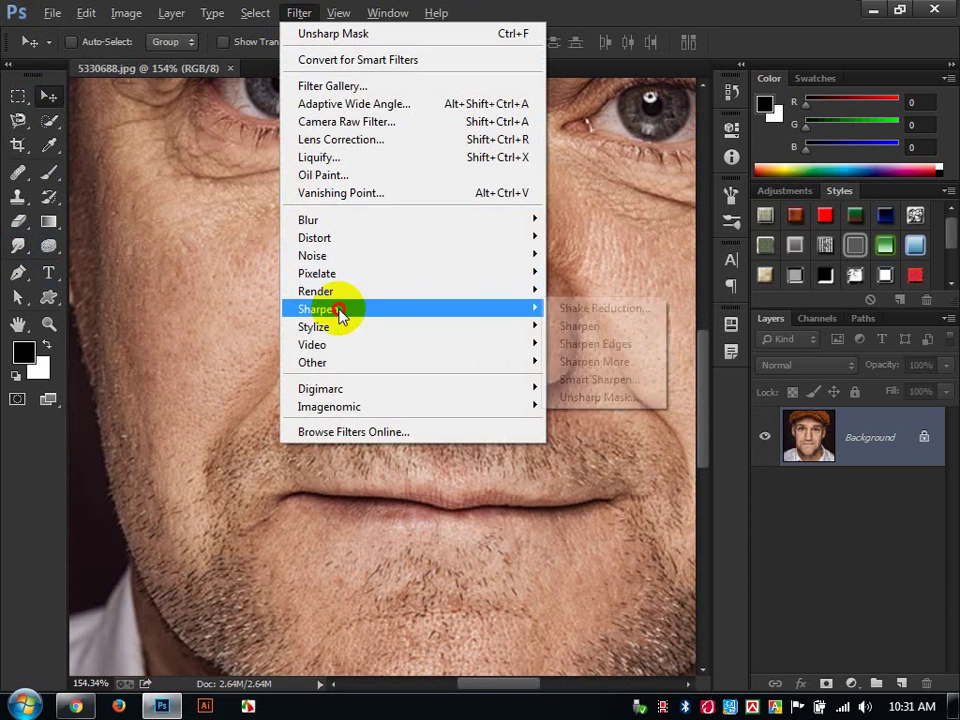
left_click(590, 397)
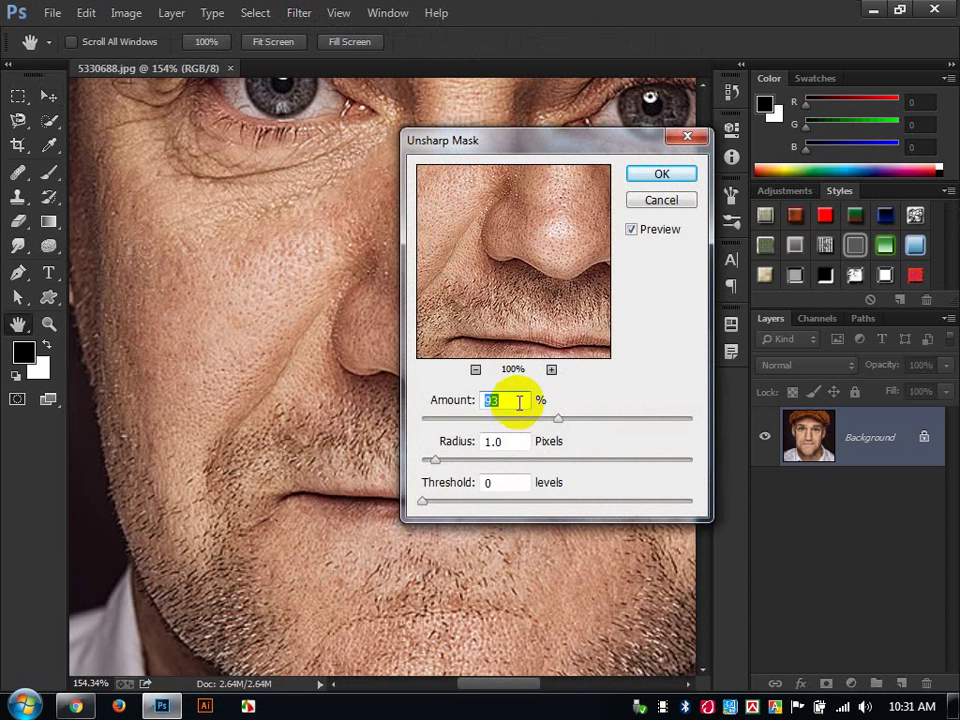
left_click_drag(560, 418, 606, 424)
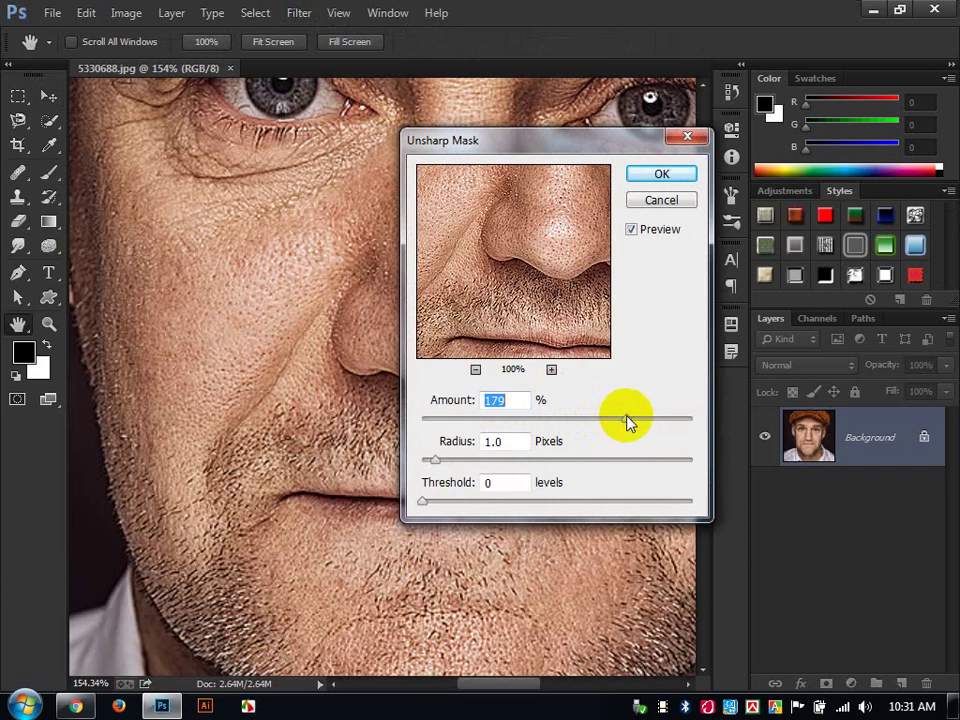
key("Return")
key("v")
Smooth the sharpened forehead skin above the left-hand eyebrow with the Smudge tool at 10% strength and brush size 35
scroll(514, 240, "down", 5)
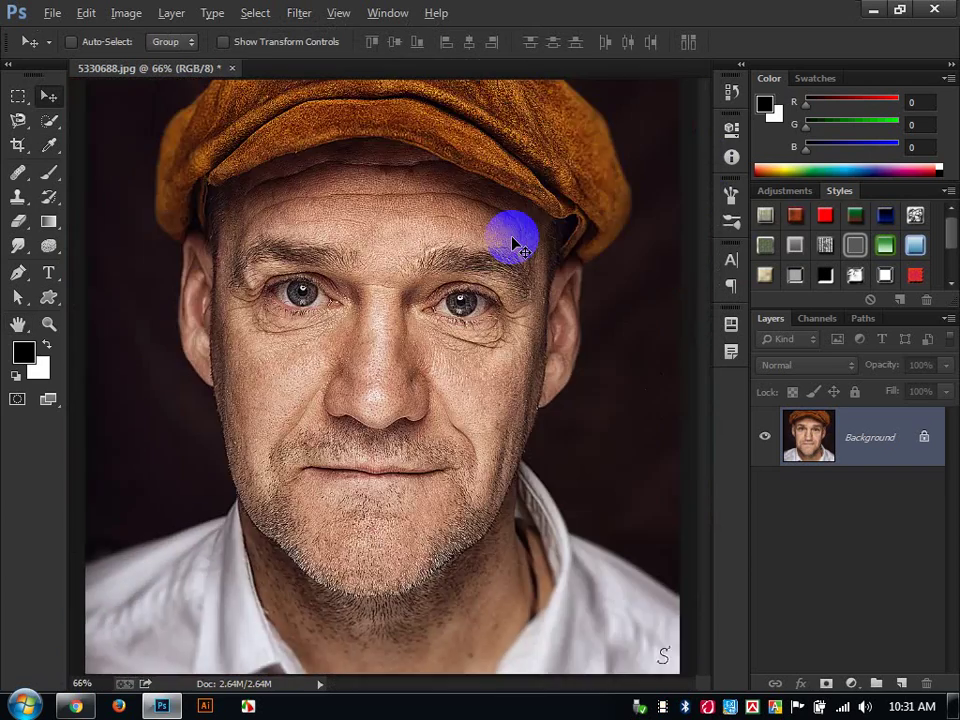
scroll(437, 297, "up", 5)
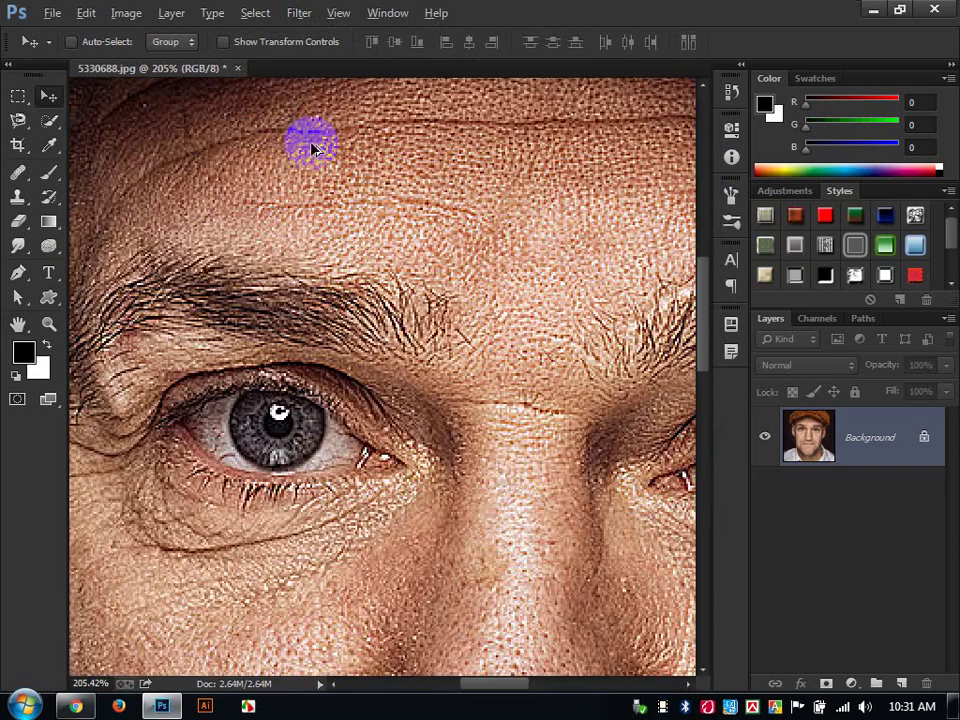
left_click_drag(302, 195, 304, 216)
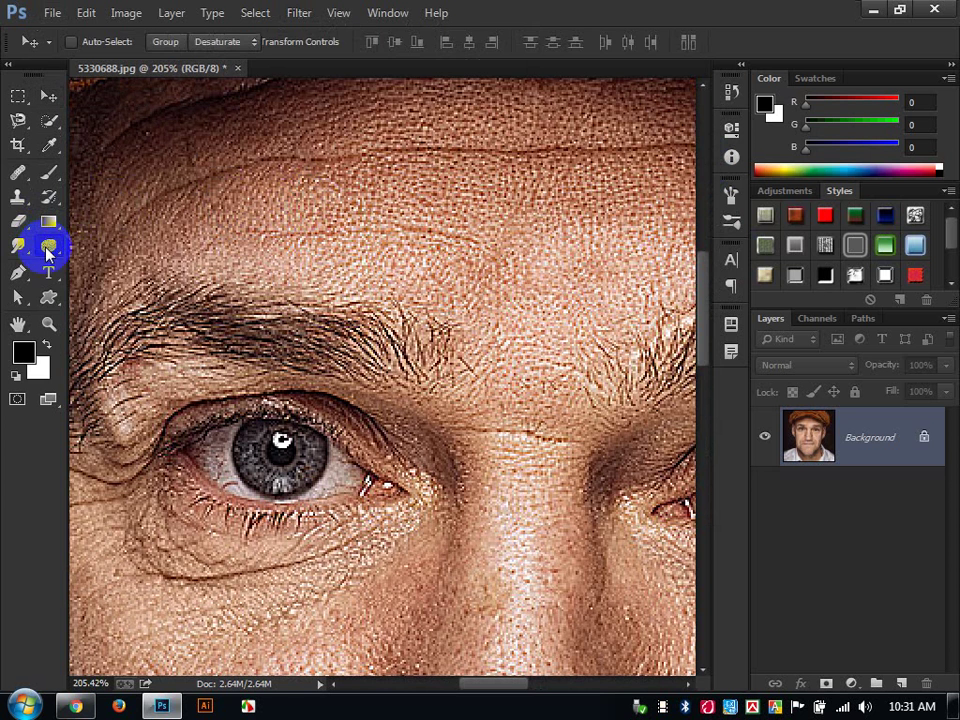
left_click_drag(48, 253, 79, 281)
left_click_drag(19, 242, 117, 292)
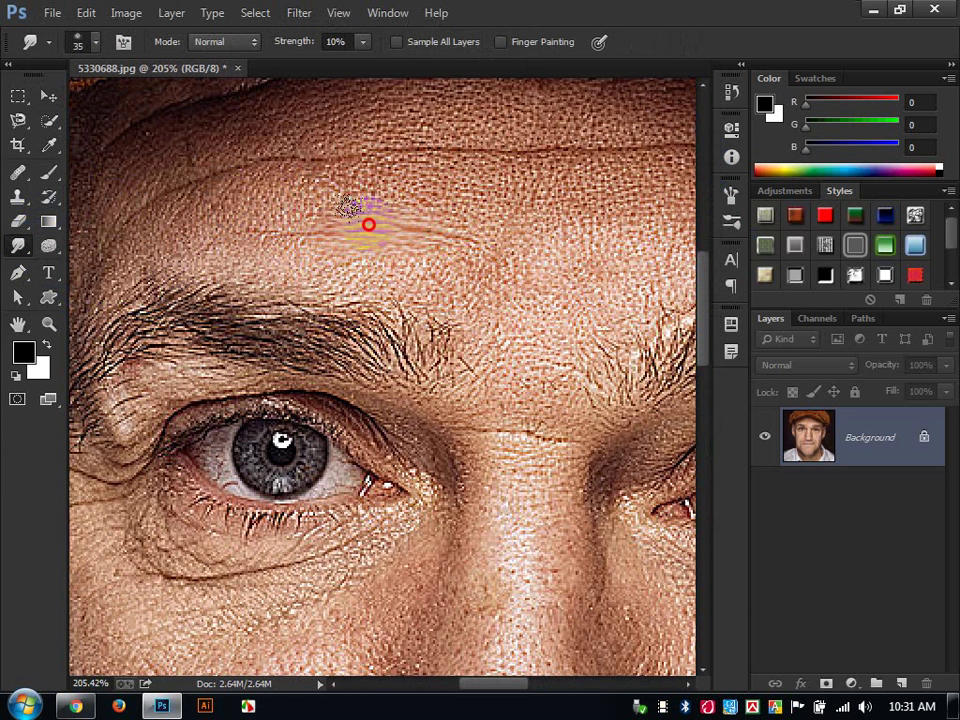
mouse_move(368, 225)
left_mouse_down()
mouse_move(457, 218)
mouse_move(359, 187)
mouse_move(185, 222)
mouse_move(281, 190)
mouse_move(216, 195)
mouse_move(369, 176)
mouse_move(406, 161)
mouse_move(294, 193)
mouse_move(466, 166)
left_mouse_up()
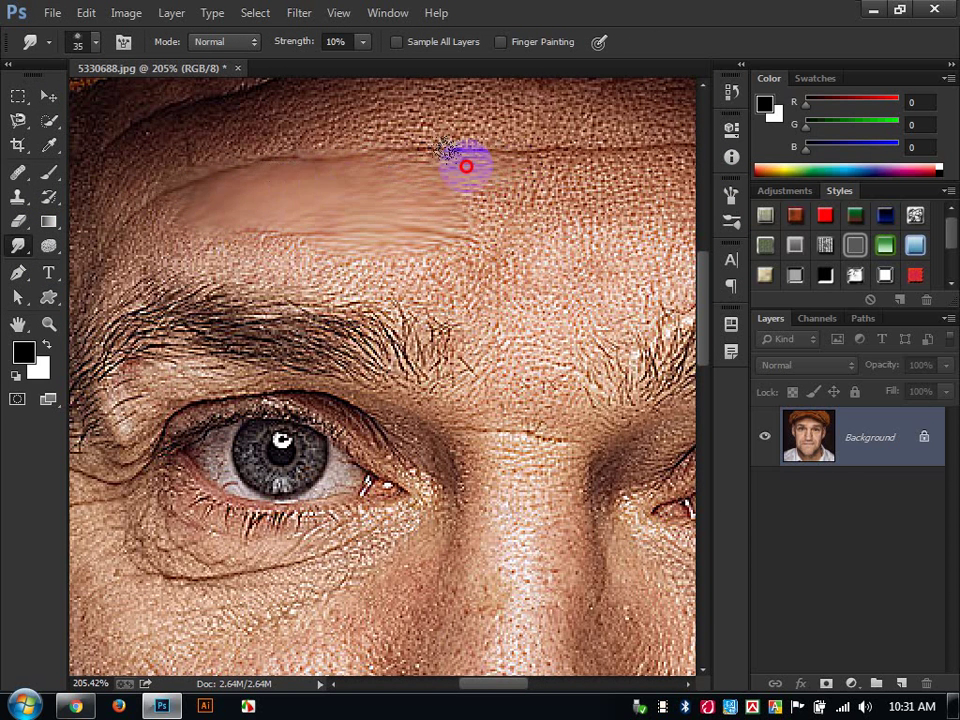
mouse_move(369, 192)
left_mouse_down()
mouse_move(487, 190)
mouse_move(572, 175)
mouse_move(329, 222)
mouse_move(314, 240)
mouse_move(538, 243)
mouse_move(467, 231)
mouse_move(472, 245)
mouse_move(436, 247)
left_mouse_up()
Smudge the forehead skin above the right-hand eyebrow smooth, from the middle of the forehead out to the temple
mouse_move(563, 210)
left_mouse_down()
mouse_move(498, 172)
mouse_move(495, 191)
mouse_move(587, 154)
mouse_move(157, 217)
left_mouse_up()
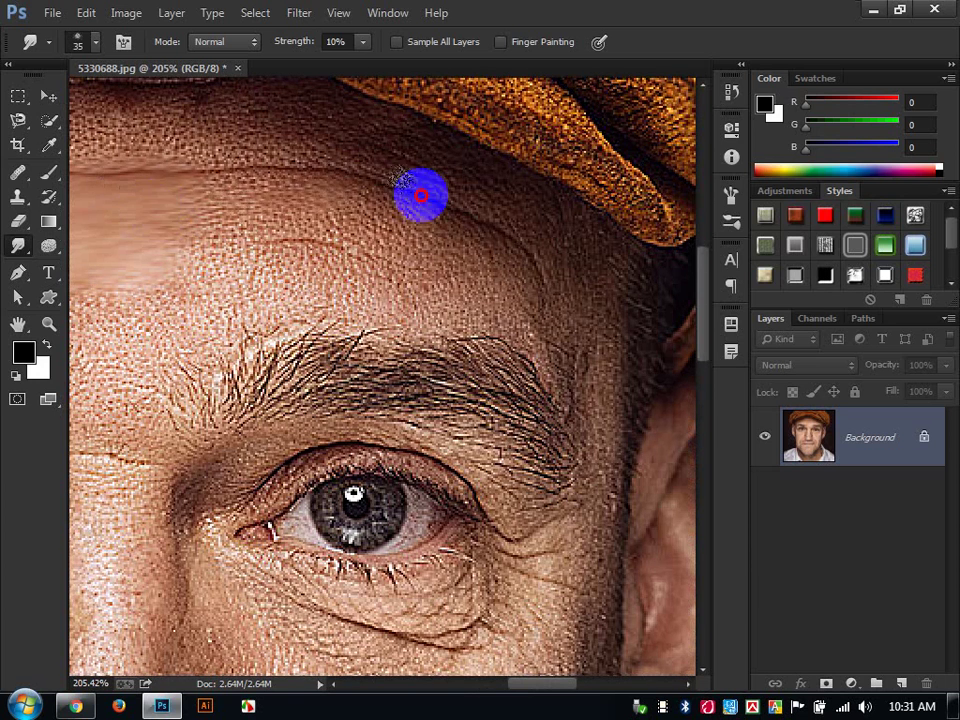
mouse_move(420, 193)
left_mouse_down()
mouse_move(134, 214)
mouse_move(316, 252)
mouse_move(99, 260)
mouse_move(373, 243)
mouse_move(466, 253)
mouse_move(72, 205)
mouse_move(374, 229)
mouse_move(138, 231)
left_mouse_up()
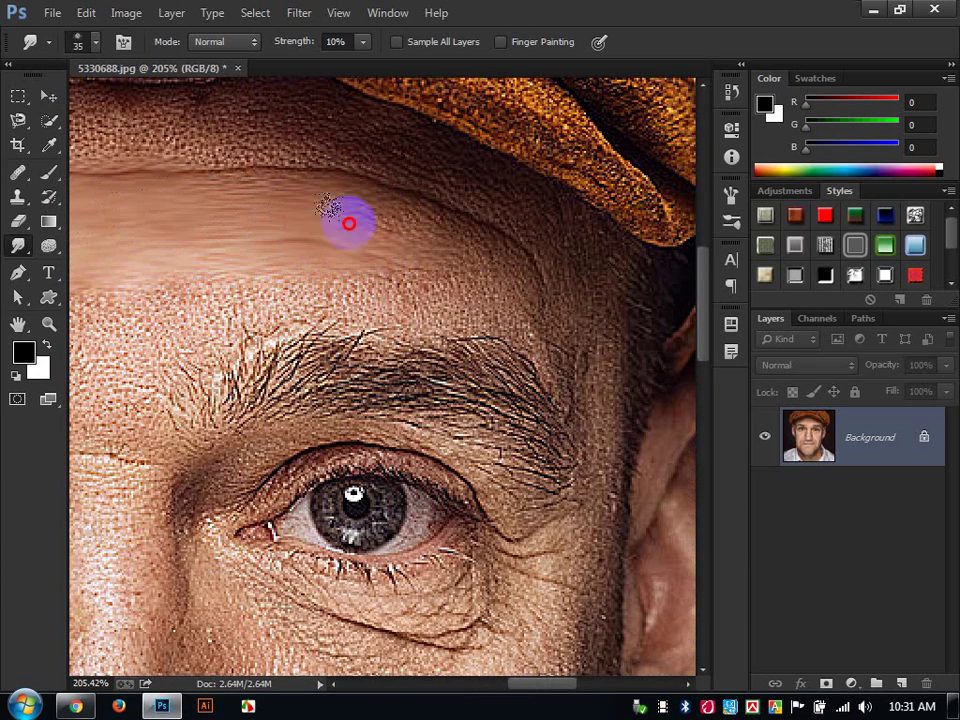
mouse_move(349, 223)
left_mouse_down()
mouse_move(169, 161)
mouse_move(349, 191)
mouse_move(189, 214)
mouse_move(391, 232)
mouse_move(501, 270)
mouse_move(523, 249)
mouse_move(545, 316)
mouse_move(331, 296)
left_mouse_up()
left_click_drag(447, 293, 204, 304)
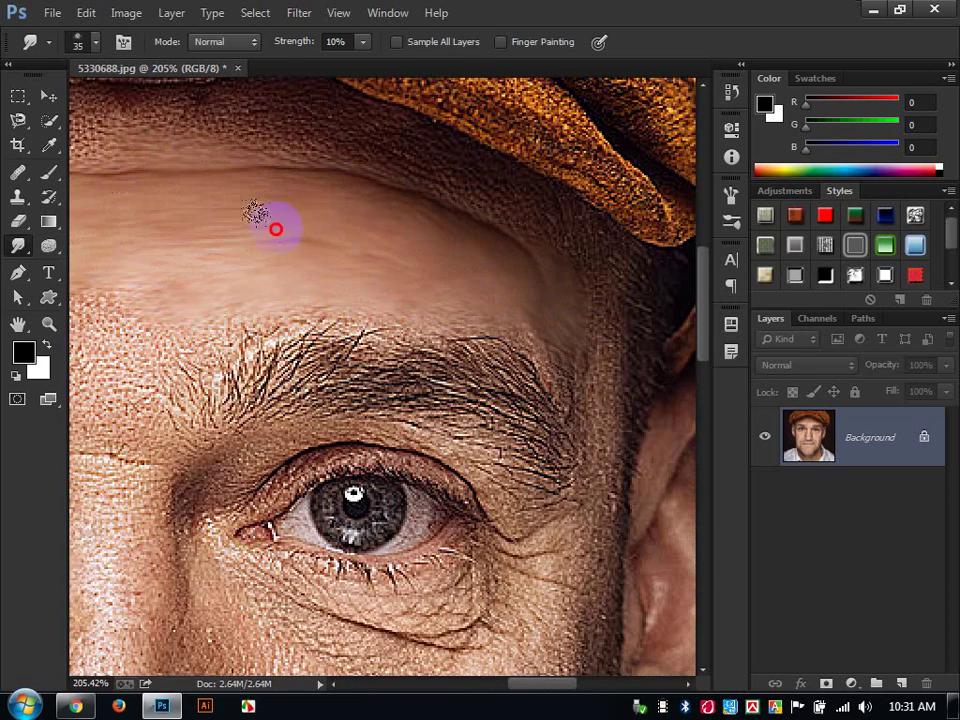
left_click_drag(276, 235, 468, 180)
Smudge the lower forehead just above the brows and the skin between the eyebrows down to the top of the nose
left_click_drag(358, 224, 340, 240)
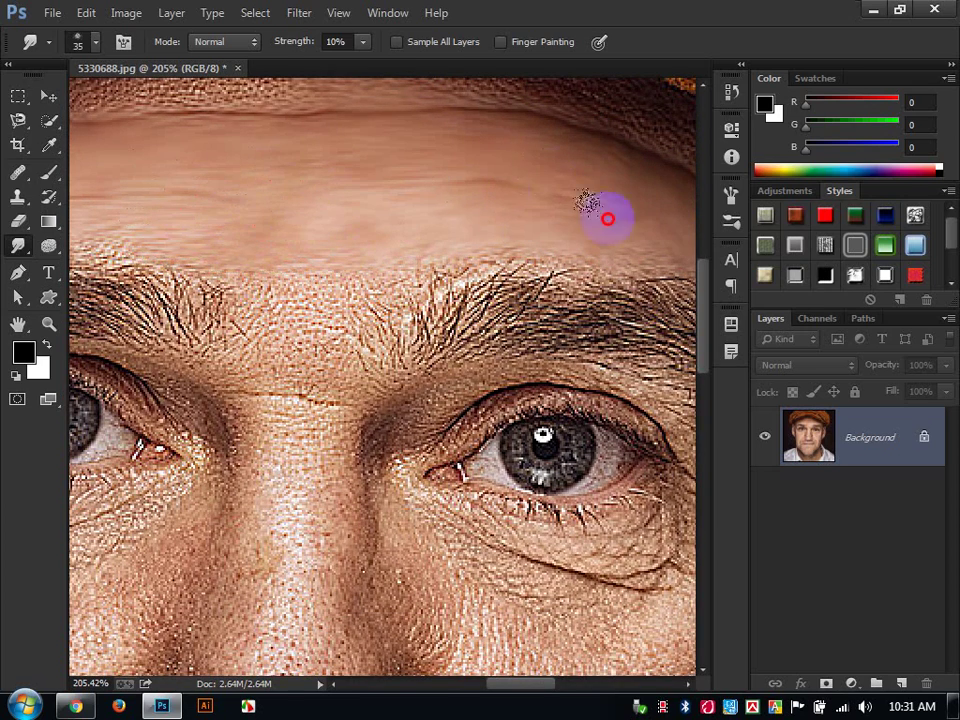
left_click_drag(608, 218, 456, 210)
left_click_drag(362, 257, 533, 223)
left_click_drag(390, 219, 194, 208)
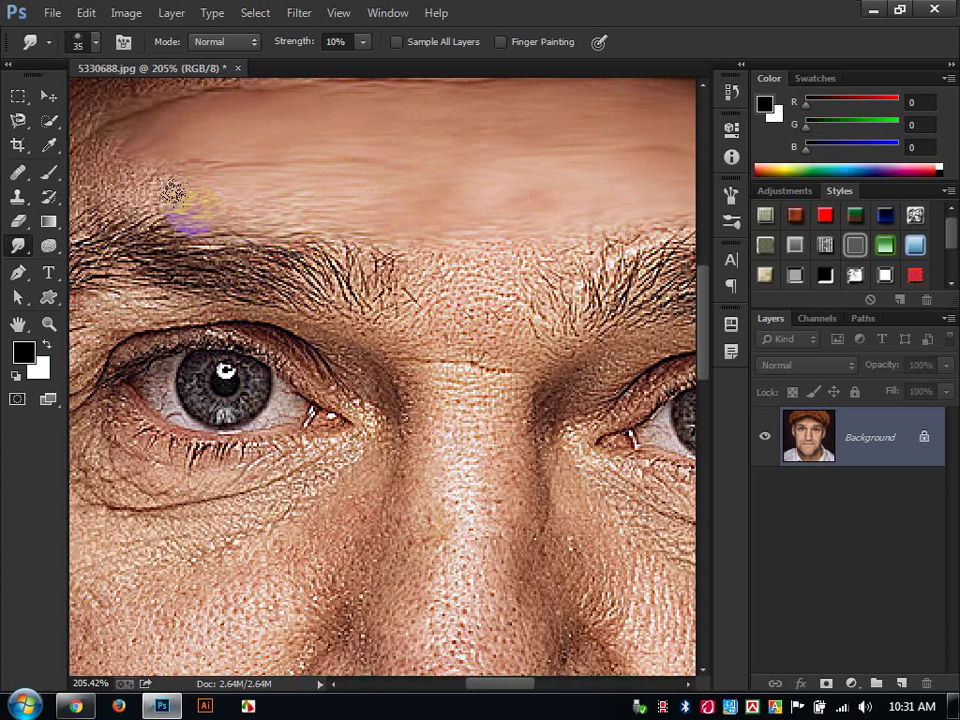
left_click_drag(306, 229, 313, 238)
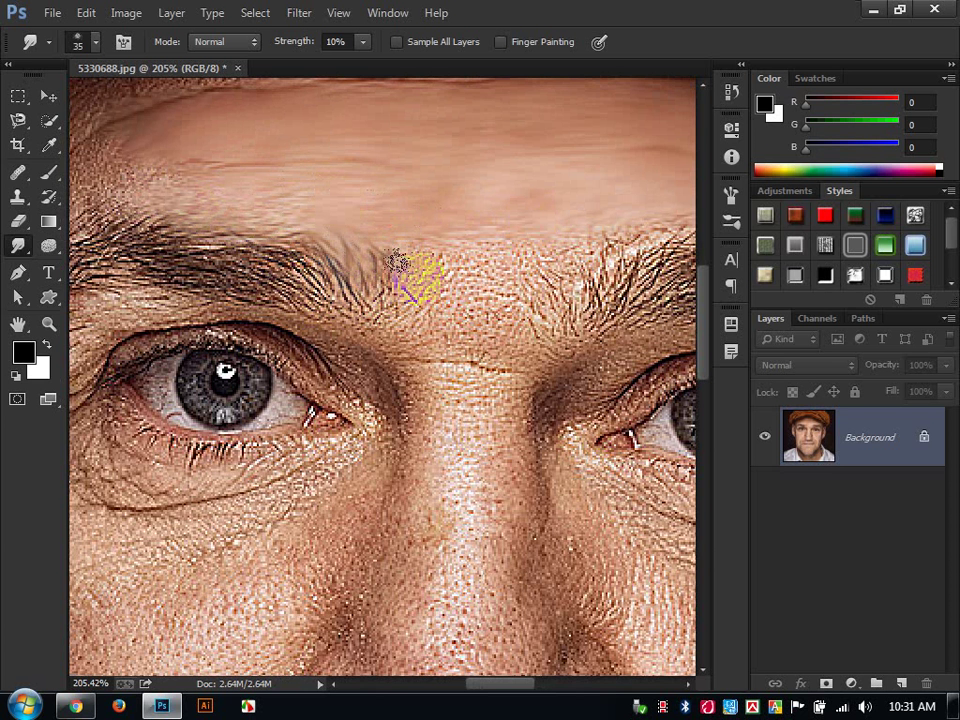
mouse_move(467, 234)
left_mouse_down()
mouse_move(485, 269)
mouse_move(440, 263)
mouse_move(483, 312)
mouse_move(502, 291)
mouse_move(530, 297)
mouse_move(571, 229)
left_mouse_up()
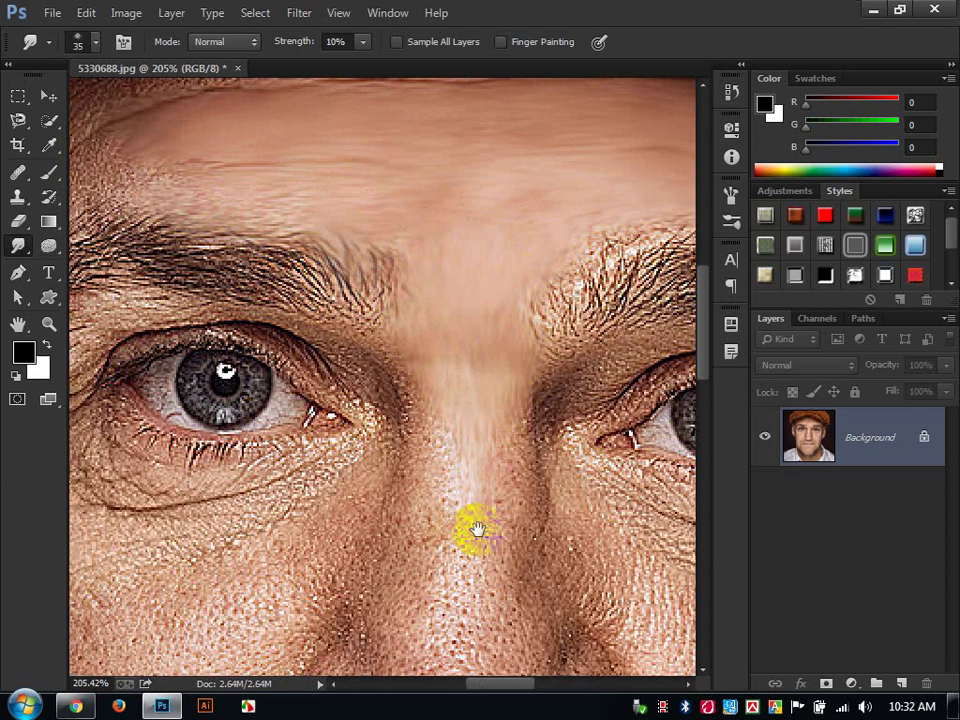
Smudge the bridge and sides of the nose smooth, stopping above the nose tip
left_click_drag(477, 528, 456, 329)
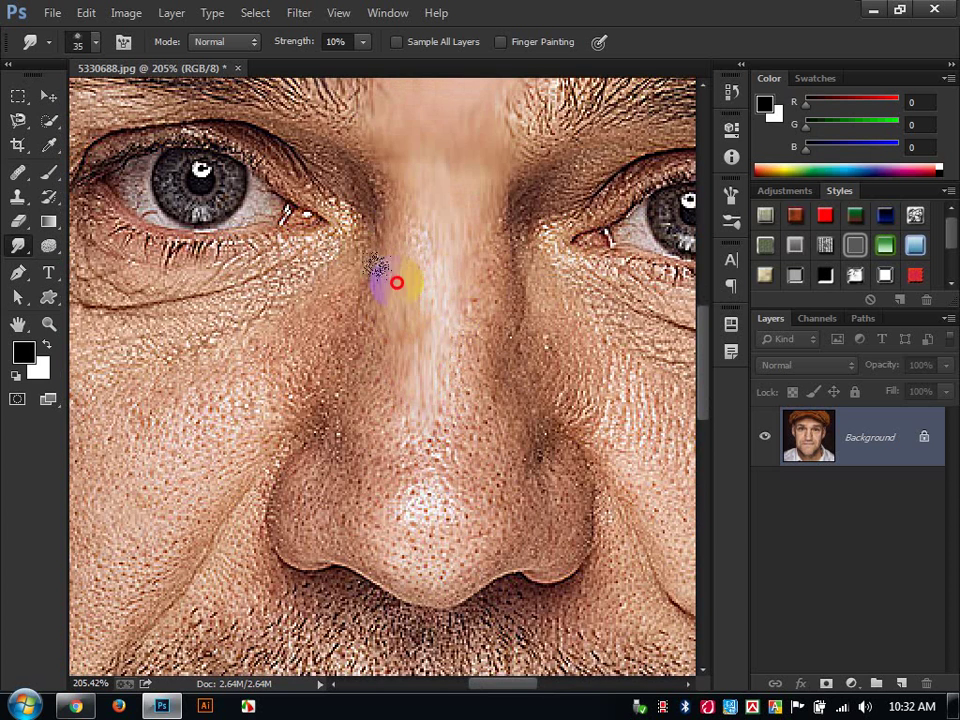
mouse_move(397, 283)
left_mouse_down()
mouse_move(451, 319)
mouse_move(474, 379)
mouse_move(496, 311)
mouse_move(490, 277)
mouse_move(510, 404)
mouse_move(486, 400)
mouse_move(499, 455)
mouse_move(484, 358)
left_mouse_up()
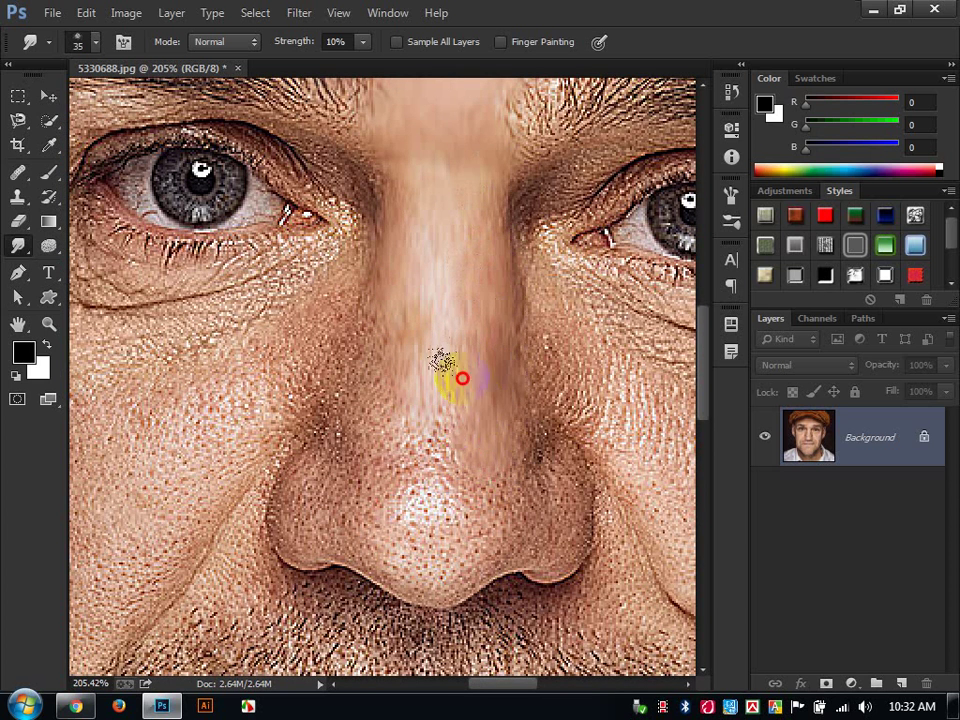
mouse_move(440, 393)
left_mouse_down()
mouse_move(439, 420)
mouse_move(400, 392)
mouse_move(317, 396)
mouse_move(357, 388)
left_mouse_up()
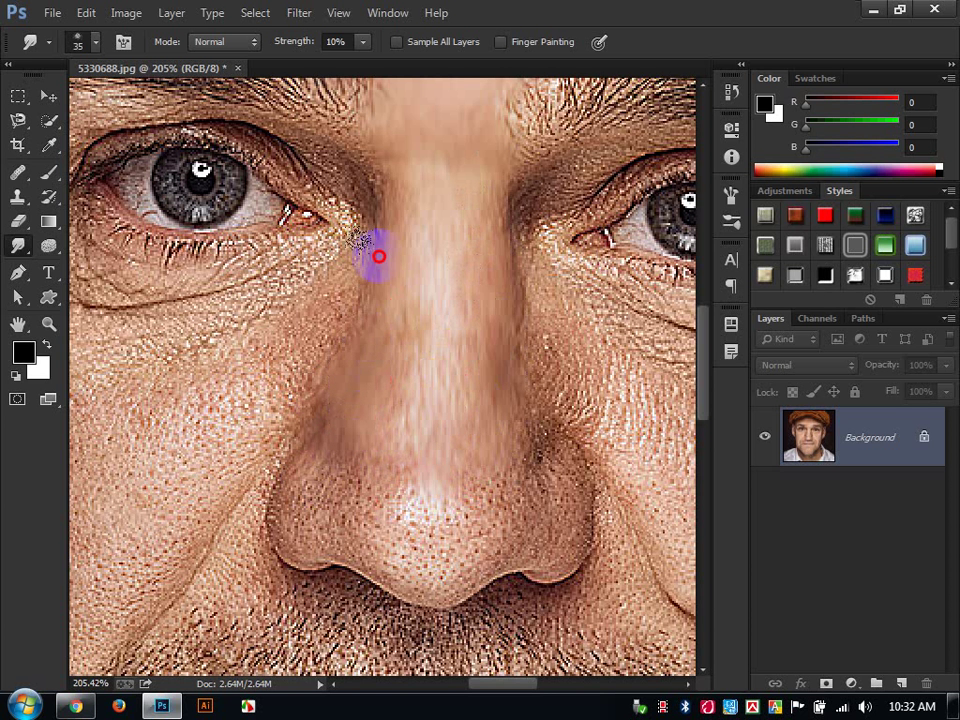
left_click_drag(379, 256, 355, 286)
Smooth the left-hand cheek with the Smudge tool, from the side of the nose out to the edge of the face
mouse_move(294, 345)
left_mouse_down()
mouse_move(240, 405)
mouse_move(272, 395)
mouse_move(255, 445)
mouse_move(287, 405)
mouse_move(252, 453)
mouse_move(313, 396)
mouse_move(253, 463)
mouse_move(252, 386)
mouse_move(201, 473)
mouse_move(239, 381)
mouse_move(197, 440)
mouse_move(245, 362)
left_mouse_up()
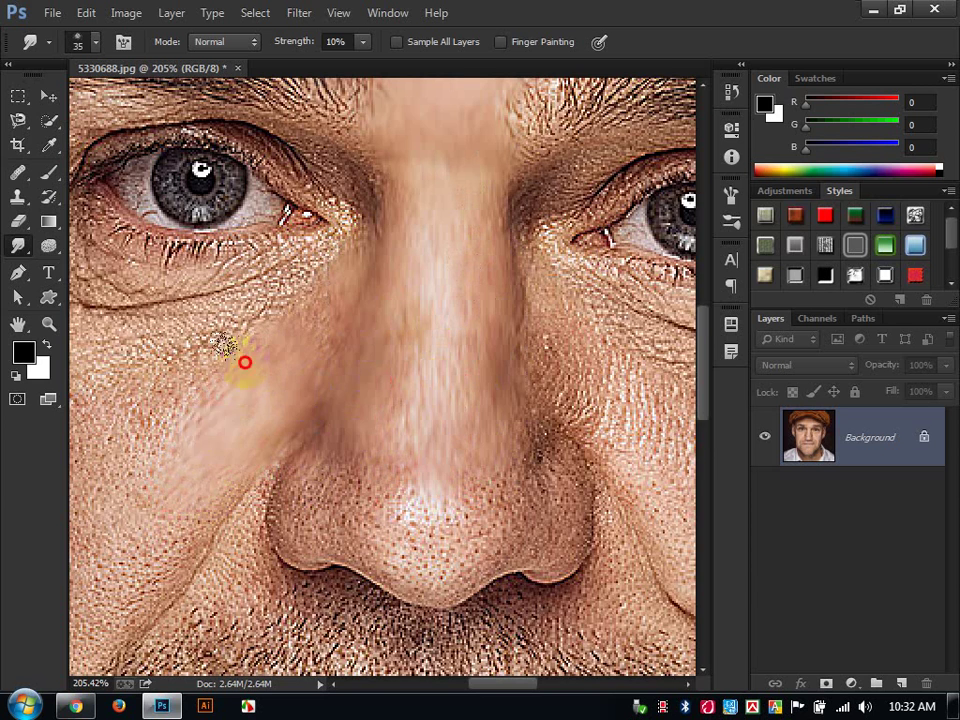
left_click_drag(205, 408, 421, 263)
mouse_move(296, 455)
left_mouse_down()
mouse_move(326, 365)
mouse_move(268, 471)
mouse_move(301, 447)
mouse_move(236, 472)
mouse_move(267, 399)
mouse_move(273, 430)
left_mouse_up()
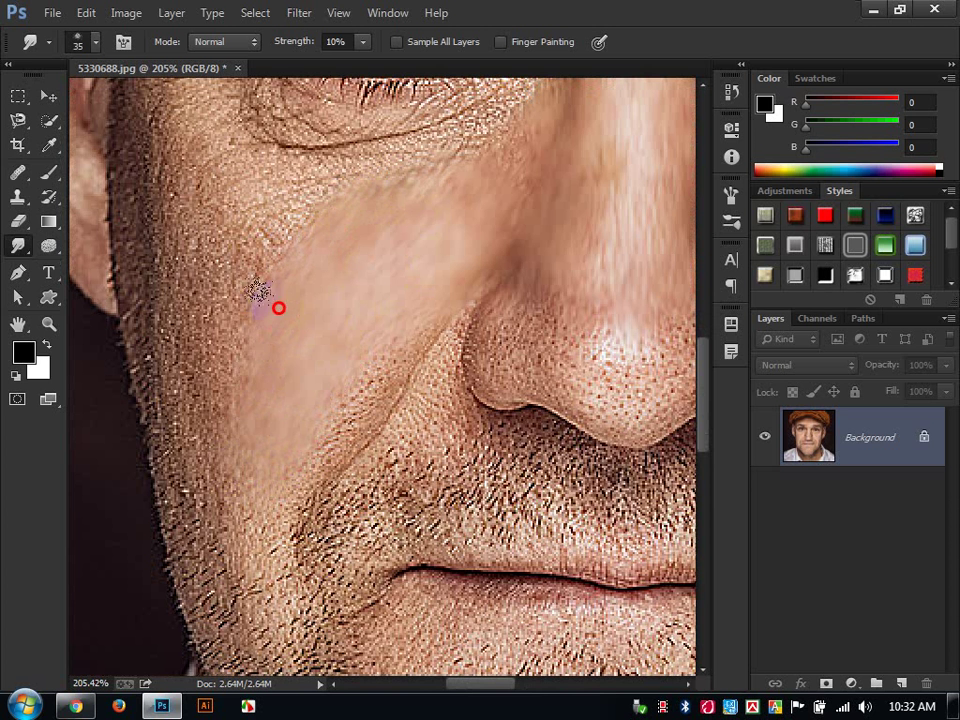
mouse_move(244, 347)
left_mouse_down()
mouse_move(212, 350)
mouse_move(195, 406)
mouse_move(175, 290)
mouse_move(205, 306)
mouse_move(194, 263)
mouse_move(225, 265)
mouse_move(207, 286)
mouse_move(255, 312)
mouse_move(252, 236)
mouse_move(239, 303)
mouse_move(262, 277)
mouse_move(246, 283)
mouse_move(209, 267)
mouse_move(236, 275)
mouse_move(234, 307)
mouse_move(260, 263)
mouse_move(244, 273)
mouse_move(227, 441)
mouse_move(205, 436)
mouse_move(193, 386)
mouse_move(203, 421)
mouse_move(219, 348)
mouse_move(214, 418)
mouse_move(185, 314)
mouse_move(187, 430)
mouse_move(195, 321)
left_mouse_up()
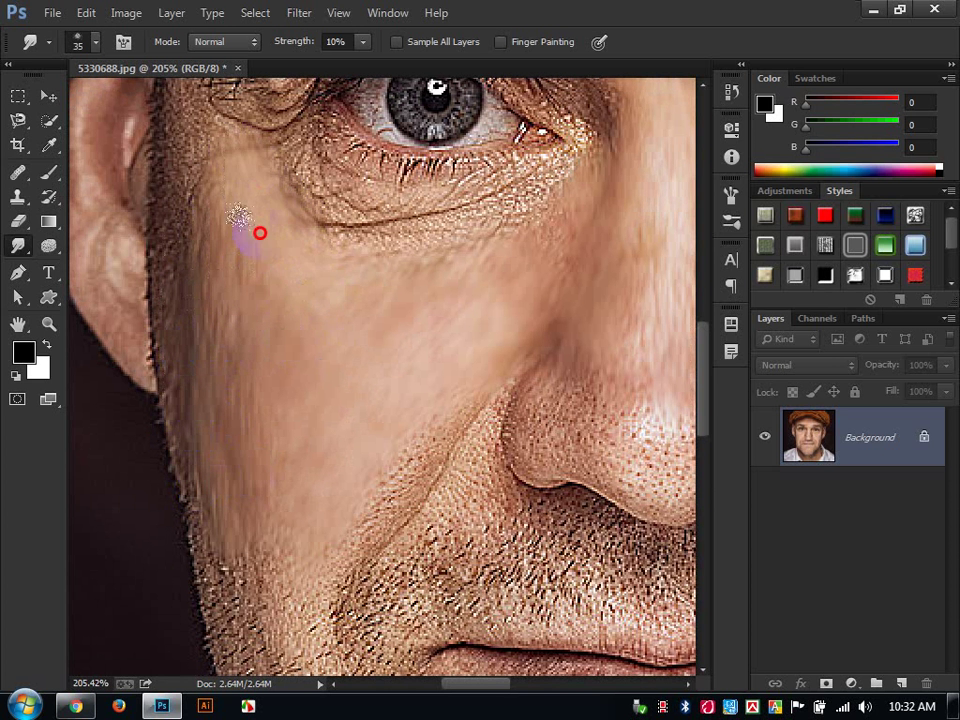
Smudge away the wrinkles and skin texture under the left-hand eye, on its upper lid and at the adjoining temple
left_click_drag(259, 233, 287, 368)
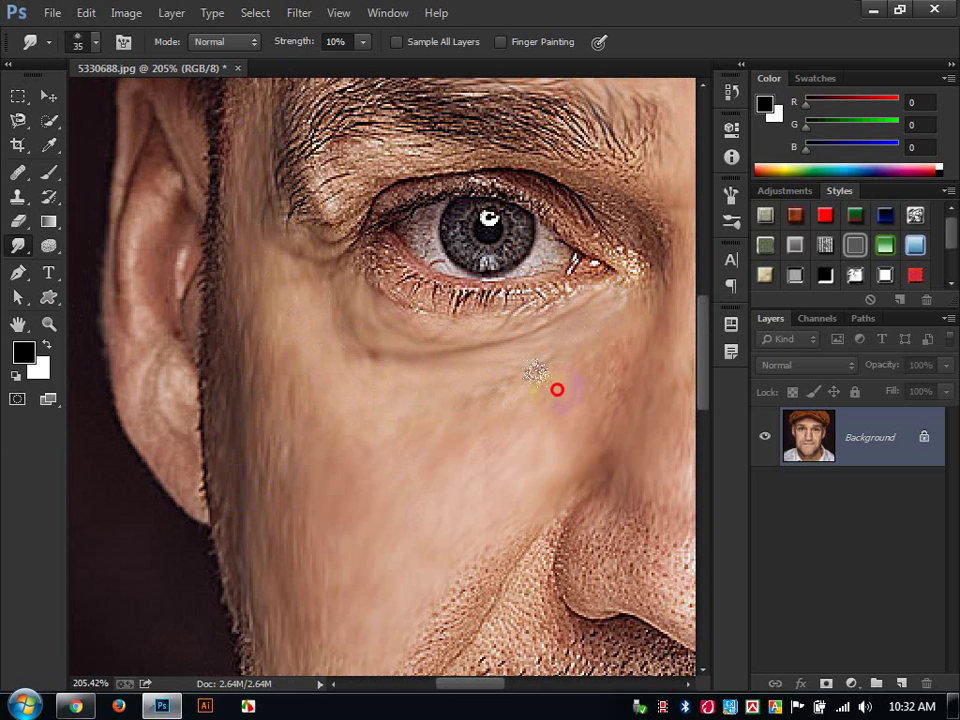
left_click_drag(325, 486, 289, 487)
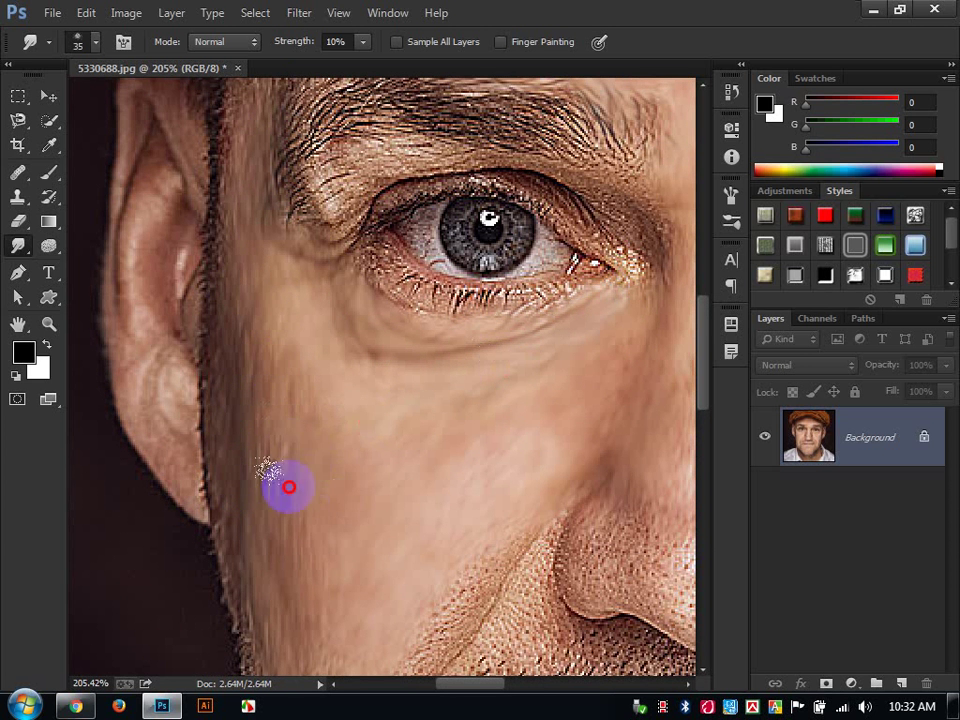
mouse_move(332, 595)
left_mouse_down()
mouse_move(257, 548)
mouse_move(239, 410)
mouse_move(242, 495)
mouse_move(217, 443)
mouse_move(207, 330)
mouse_move(225, 295)
mouse_move(234, 208)
mouse_move(272, 192)
mouse_move(286, 366)
mouse_move(277, 327)
mouse_move(250, 321)
mouse_move(261, 258)
mouse_move(245, 288)
mouse_move(291, 187)
mouse_move(270, 290)
mouse_move(317, 201)
mouse_move(307, 228)
mouse_move(351, 201)
mouse_move(290, 270)
mouse_move(391, 182)
left_mouse_up()
scroll(230, 232, "up", 5)
mouse_move(333, 226)
left_mouse_down()
mouse_move(358, 202)
mouse_move(332, 228)
mouse_move(324, 411)
mouse_move(348, 352)
mouse_move(339, 384)
mouse_move(397, 325)
mouse_move(493, 323)
mouse_move(472, 342)
mouse_move(553, 347)
mouse_move(514, 327)
mouse_move(579, 337)
mouse_move(633, 389)
mouse_move(648, 388)
mouse_move(648, 412)
mouse_move(644, 352)
mouse_move(692, 405)
mouse_move(662, 358)
mouse_move(651, 377)
mouse_move(656, 397)
mouse_move(588, 388)
mouse_move(651, 432)
mouse_move(555, 258)
left_mouse_up()
left_click_drag(555, 258, 515, 378)
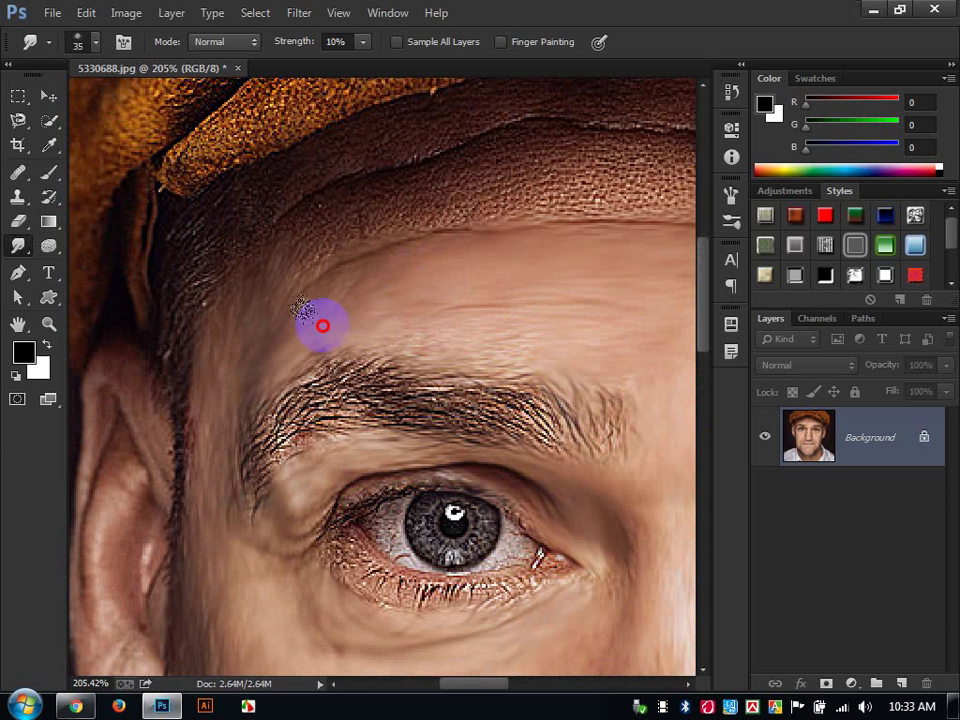
Smooth the upper forehead beneath the cap brim with the Smudge tool, working across to the right-hand temple
mouse_move(322, 325)
left_mouse_down()
mouse_move(232, 313)
mouse_move(228, 323)
mouse_move(257, 269)
mouse_move(265, 219)
mouse_move(288, 221)
mouse_move(299, 266)
mouse_move(271, 301)
mouse_move(329, 271)
mouse_move(294, 303)
mouse_move(480, 177)
mouse_move(397, 228)
mouse_move(563, 186)
mouse_move(586, 202)
mouse_move(537, 219)
mouse_move(589, 183)
mouse_move(432, 225)
mouse_move(545, 163)
mouse_move(398, 179)
mouse_move(435, 189)
mouse_move(430, 225)
mouse_move(297, 305)
mouse_move(313, 303)
mouse_move(366, 272)
mouse_move(205, 285)
mouse_move(179, 265)
mouse_move(312, 230)
mouse_move(356, 239)
mouse_move(416, 232)
mouse_move(305, 237)
mouse_move(207, 266)
mouse_move(431, 200)
mouse_move(438, 215)
mouse_move(429, 229)
mouse_move(506, 242)
mouse_move(340, 270)
mouse_move(374, 329)
mouse_move(312, 331)
mouse_move(446, 347)
mouse_move(345, 355)
mouse_move(560, 335)
mouse_move(485, 342)
mouse_move(371, 376)
mouse_move(507, 335)
mouse_move(327, 279)
mouse_move(506, 271)
mouse_move(414, 291)
mouse_move(572, 286)
mouse_move(475, 276)
mouse_move(528, 218)
left_mouse_up()
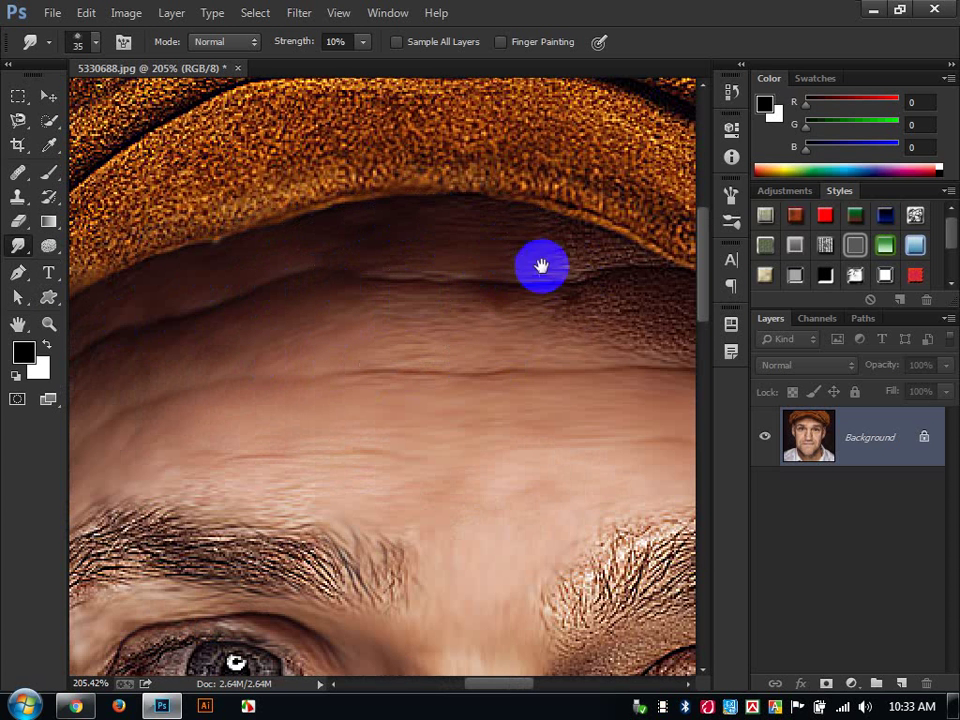
left_click_drag(542, 266, 321, 219)
mouse_move(405, 233)
left_mouse_down()
mouse_move(472, 276)
mouse_move(390, 250)
mouse_move(209, 285)
mouse_move(286, 278)
mouse_move(168, 265)
mouse_move(180, 238)
mouse_move(274, 270)
mouse_move(167, 272)
mouse_move(506, 322)
mouse_move(306, 328)
mouse_move(608, 338)
mouse_move(550, 314)
mouse_move(550, 284)
mouse_move(542, 295)
mouse_move(561, 326)
mouse_move(417, 268)
mouse_move(583, 304)
mouse_move(238, 212)
mouse_move(278, 198)
mouse_move(275, 187)
mouse_move(246, 195)
mouse_move(412, 272)
mouse_move(167, 231)
left_mouse_up()
mouse_move(396, 339)
left_mouse_down()
mouse_move(414, 358)
mouse_move(446, 356)
mouse_move(385, 297)
mouse_move(435, 328)
mouse_move(471, 328)
mouse_move(390, 281)
mouse_move(519, 365)
mouse_move(435, 281)
mouse_move(493, 336)
mouse_move(414, 422)
left_mouse_up()
left_click_drag(392, 363, 328, 192)
mouse_move(425, 310)
left_mouse_down()
mouse_move(483, 388)
mouse_move(485, 315)
mouse_move(486, 408)
mouse_move(474, 293)
mouse_move(467, 337)
mouse_move(439, 272)
mouse_move(441, 332)
mouse_move(424, 314)
mouse_move(491, 349)
mouse_move(352, 281)
left_mouse_up()
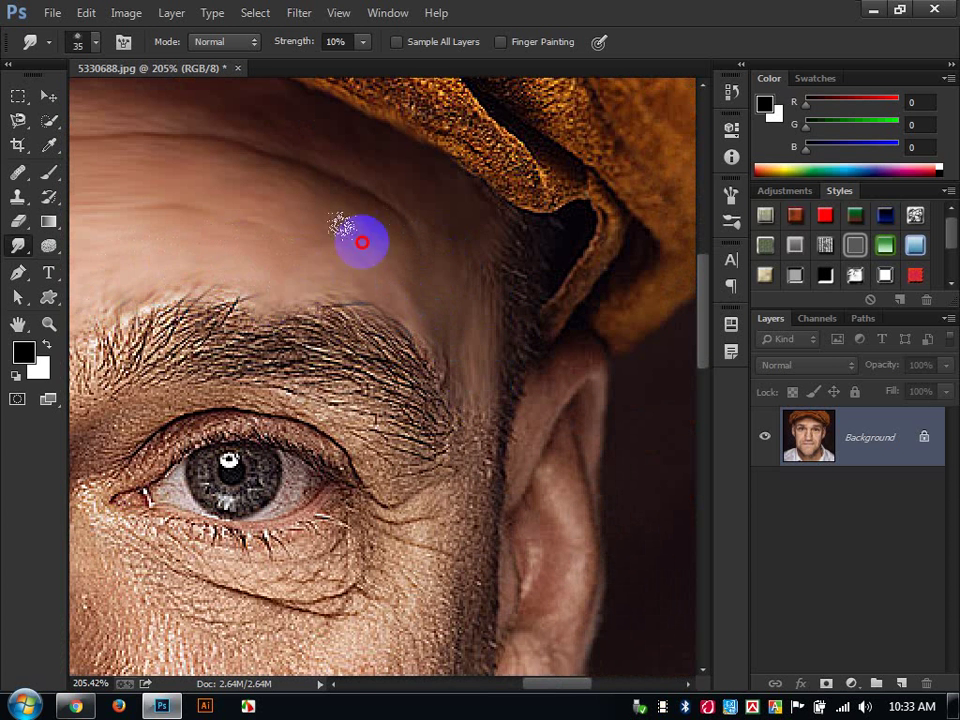
Smudge the right-hand temple and the outer cheek beside the ear down to the beard line
mouse_move(364, 240)
left_mouse_down()
mouse_move(327, 291)
mouse_move(461, 284)
mouse_move(444, 360)
mouse_move(440, 319)
mouse_move(475, 461)
mouse_move(474, 550)
mouse_move(496, 505)
mouse_move(452, 572)
mouse_move(466, 480)
left_mouse_up()
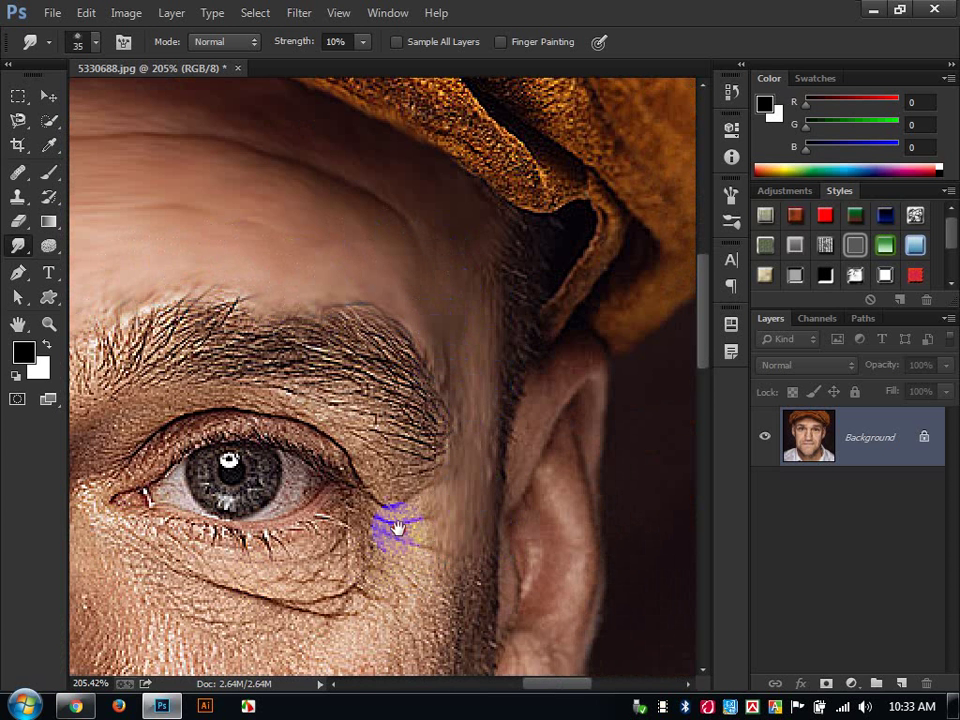
mouse_move(397, 527)
left_mouse_down()
mouse_move(469, 426)
mouse_move(477, 509)
mouse_move(464, 550)
mouse_move(483, 616)
mouse_move(469, 658)
mouse_move(473, 553)
mouse_move(435, 586)
mouse_move(431, 471)
mouse_move(425, 520)
mouse_move(438, 432)
mouse_move(443, 573)
mouse_move(442, 505)
mouse_move(422, 588)
mouse_move(456, 559)
mouse_move(415, 655)
mouse_move(436, 621)
mouse_move(404, 648)
mouse_move(402, 663)
mouse_move(392, 623)
left_mouse_up()
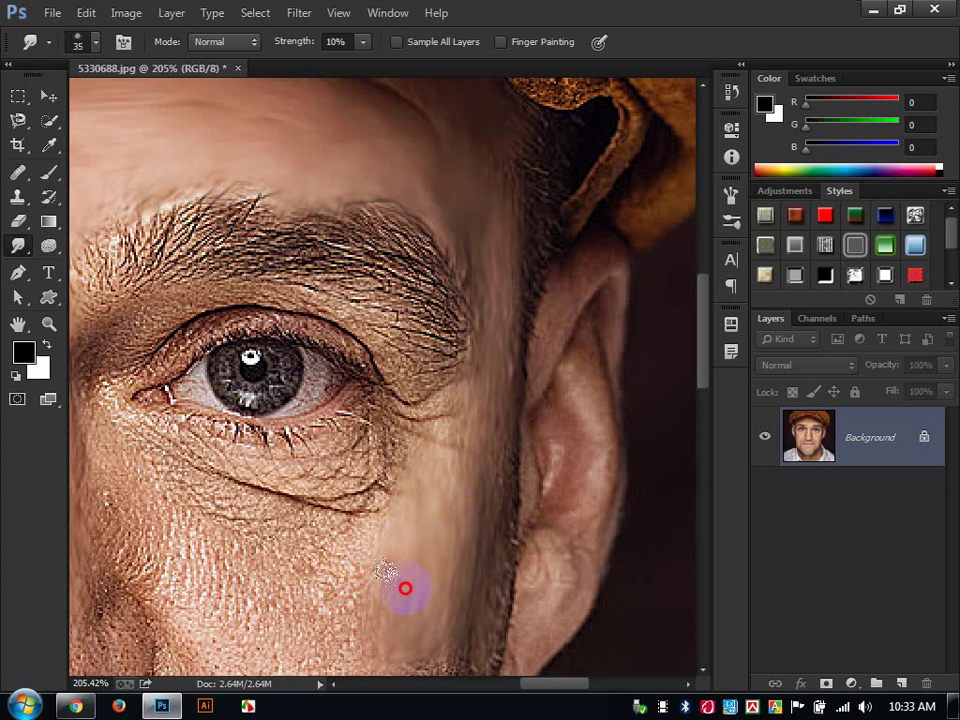
scroll(493, 354, "down", 5)
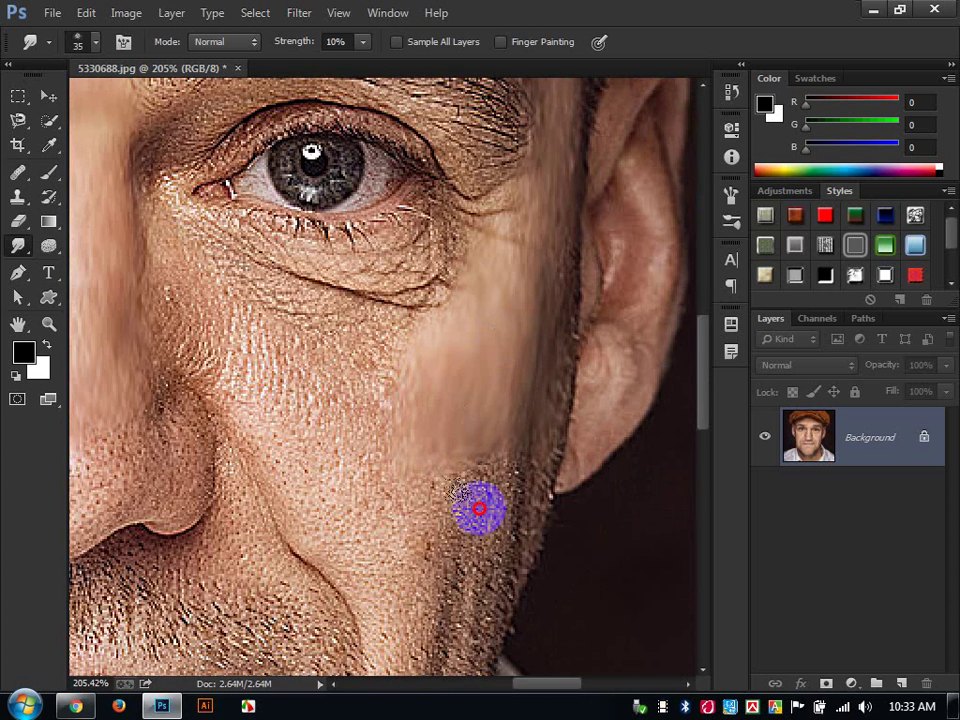
mouse_move(478, 550)
left_mouse_down()
mouse_move(417, 606)
mouse_move(457, 490)
mouse_move(479, 553)
mouse_move(496, 436)
mouse_move(454, 520)
mouse_move(437, 466)
mouse_move(424, 501)
left_mouse_up()
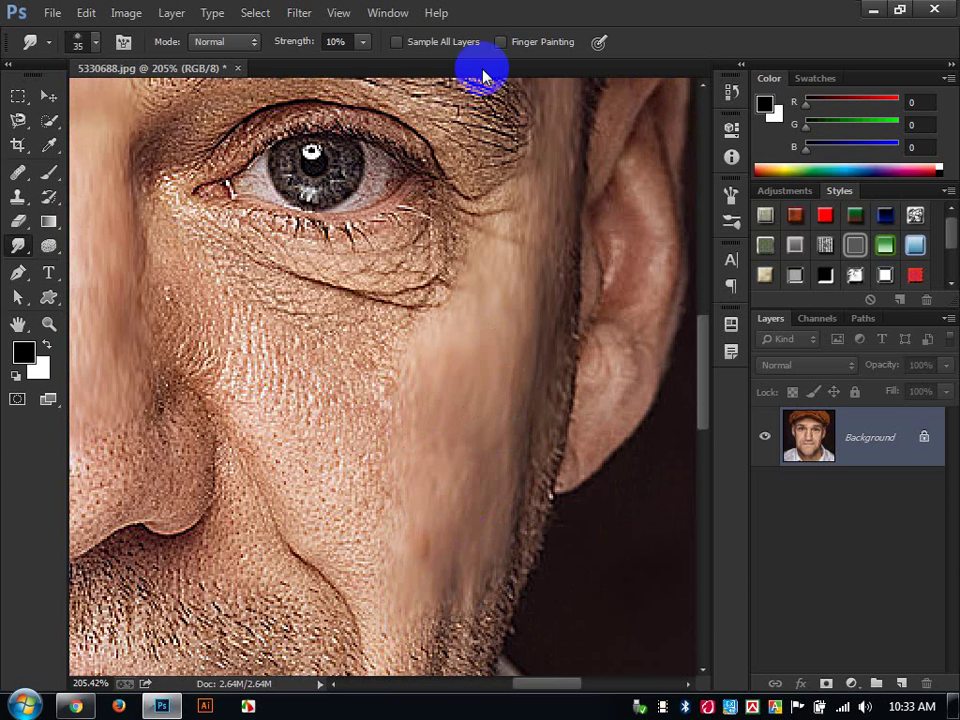
Set the Smudge strength to 15% and smooth the rest of the right-hand cheek up to the nose and under-eye crease
left_click(302, 48)
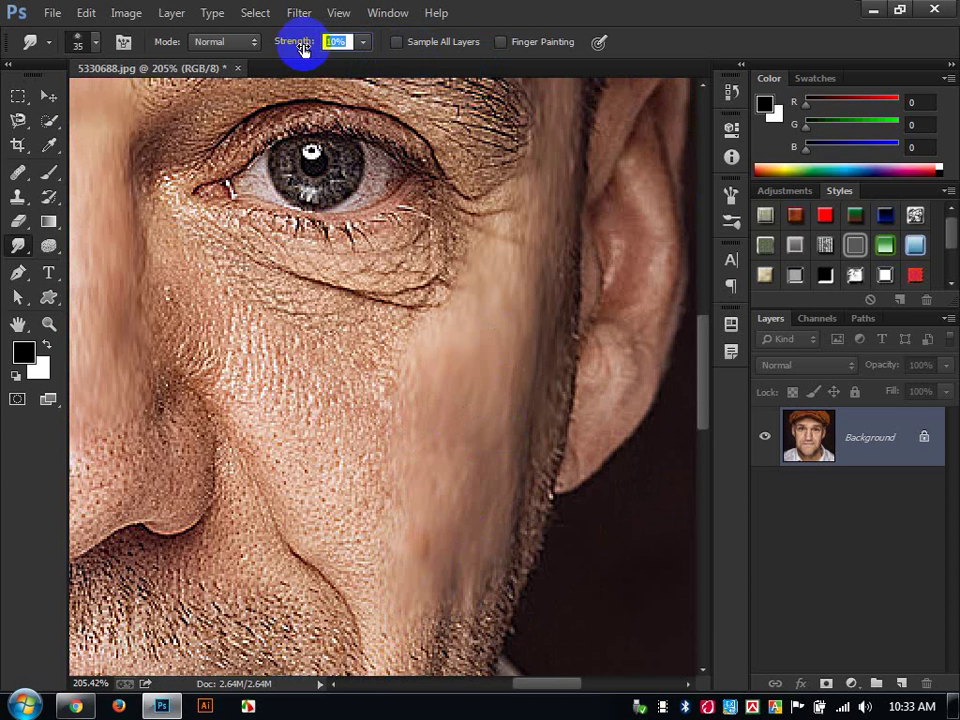
type("15")
left_click(515, 396)
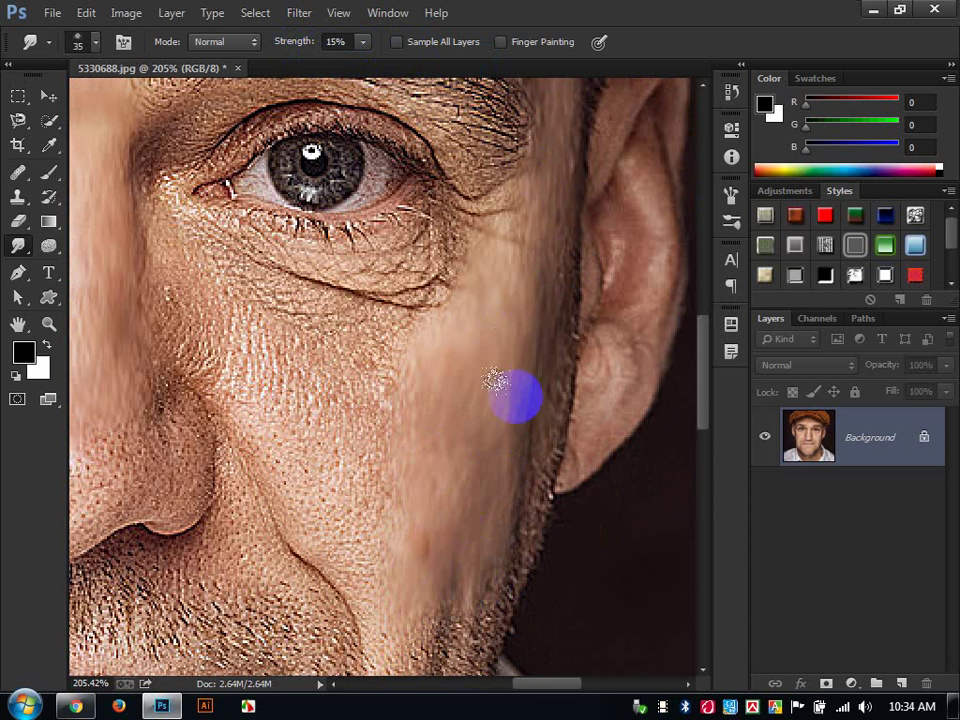
mouse_move(448, 514)
left_mouse_down()
mouse_move(428, 577)
mouse_move(396, 568)
left_mouse_up()
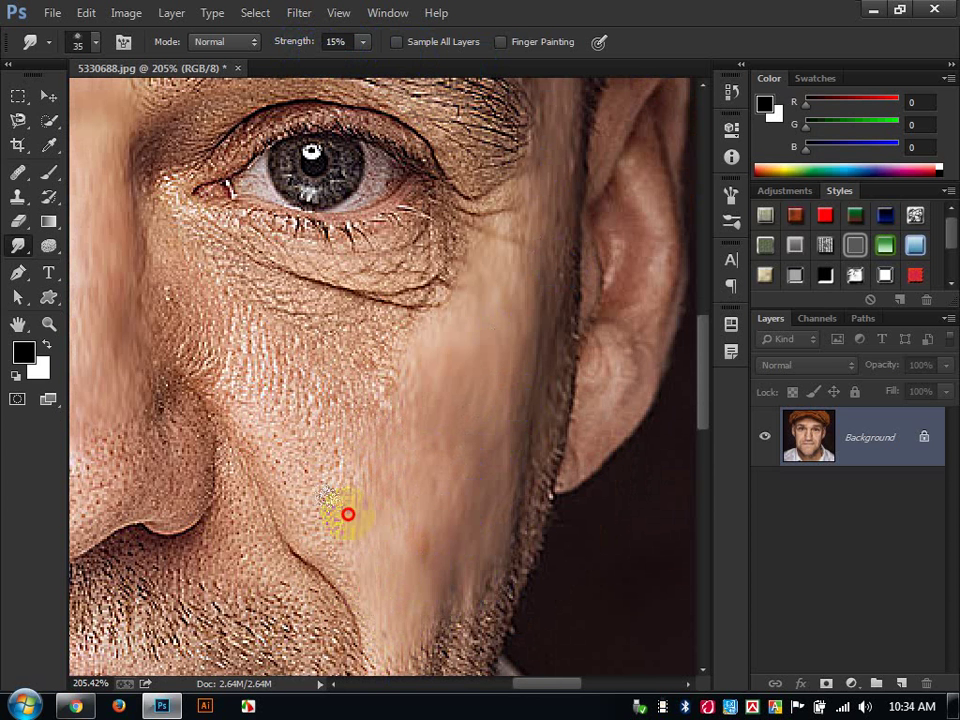
left_click_drag(347, 514, 361, 524)
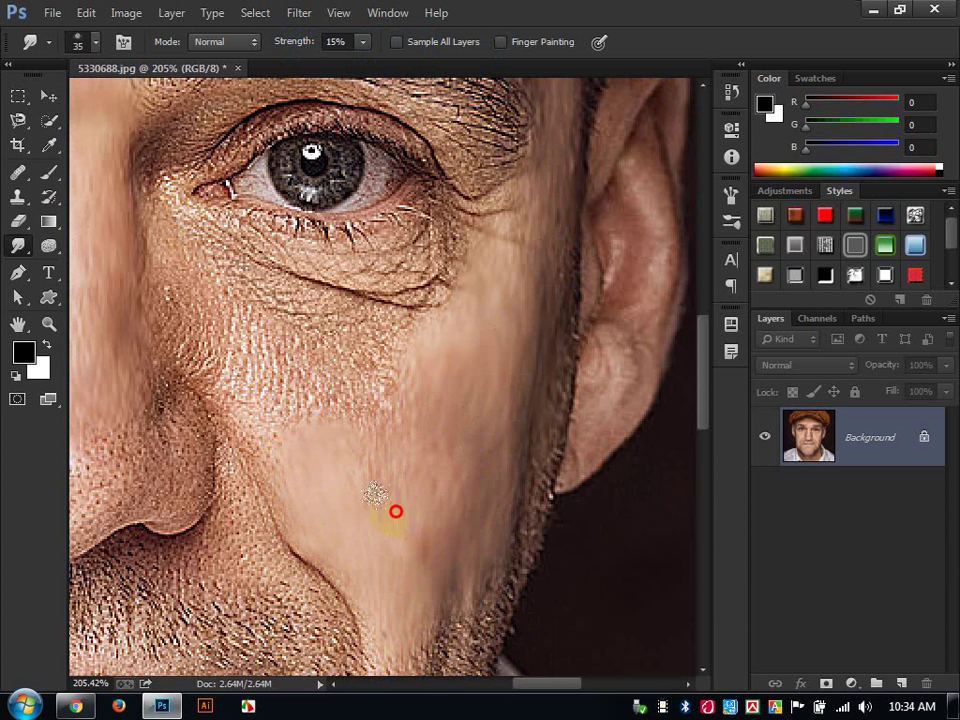
left_click_drag(321, 340, 429, 521)
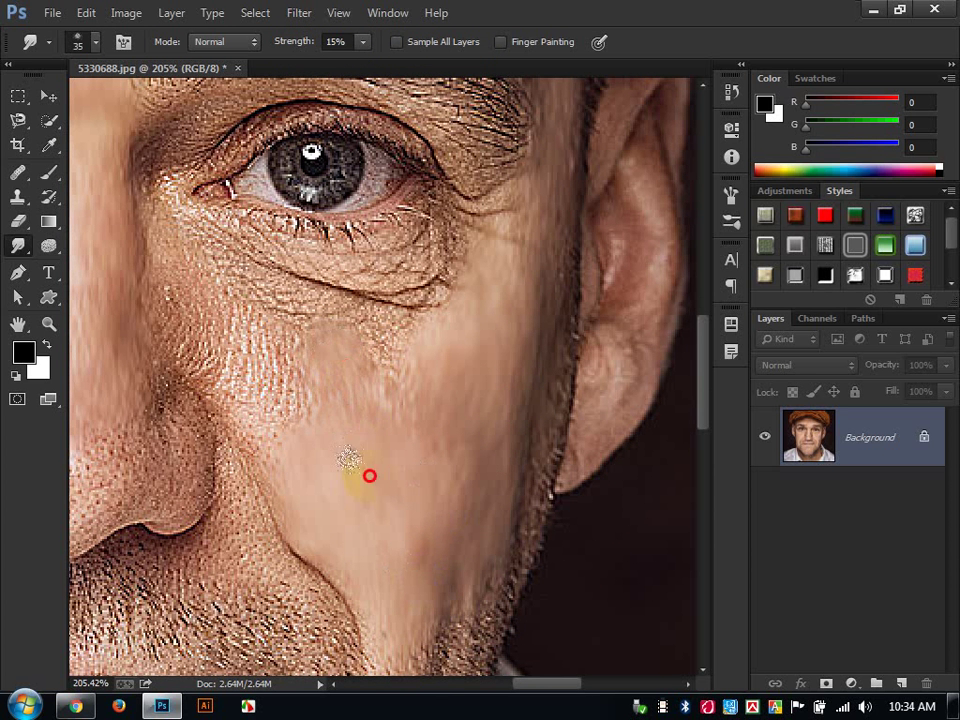
mouse_move(369, 476)
left_mouse_down()
mouse_move(256, 415)
mouse_move(284, 482)
mouse_move(139, 277)
mouse_move(195, 368)
mouse_move(145, 302)
mouse_move(173, 338)
mouse_move(256, 332)
mouse_move(185, 272)
mouse_move(159, 211)
mouse_move(160, 248)
mouse_move(172, 168)
mouse_move(148, 194)
mouse_move(186, 196)
mouse_move(233, 258)
mouse_move(133, 187)
mouse_move(251, 268)
left_mouse_up()
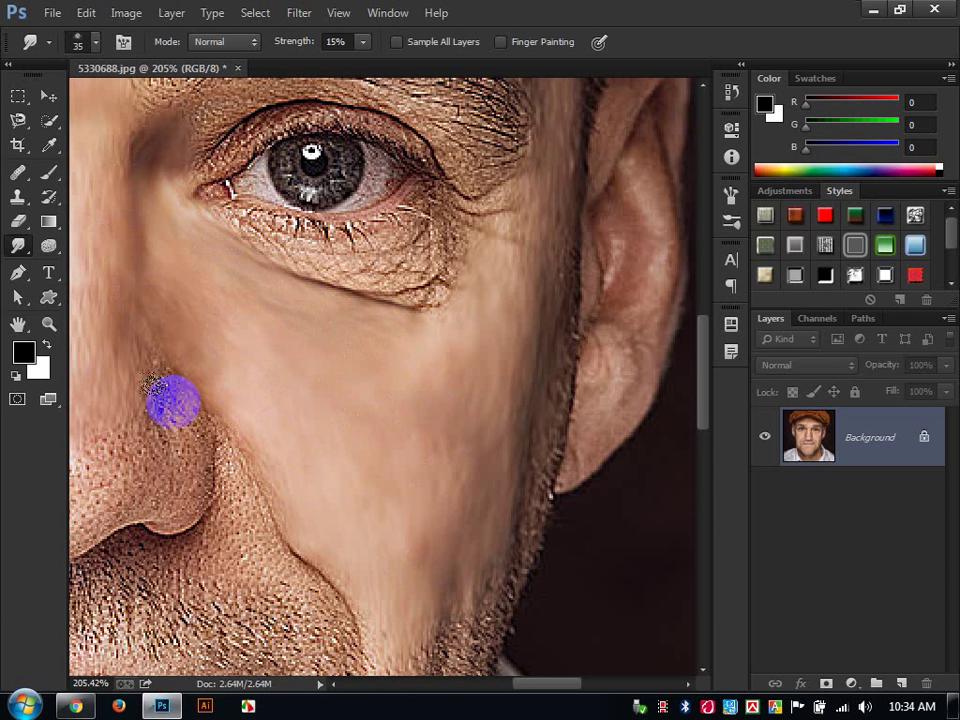
Smudge the upper lid, inner corner and under-eye wrinkles of the right-hand eye until the skin is smooth
left_click_drag(193, 375, 280, 528)
left_click(289, 285)
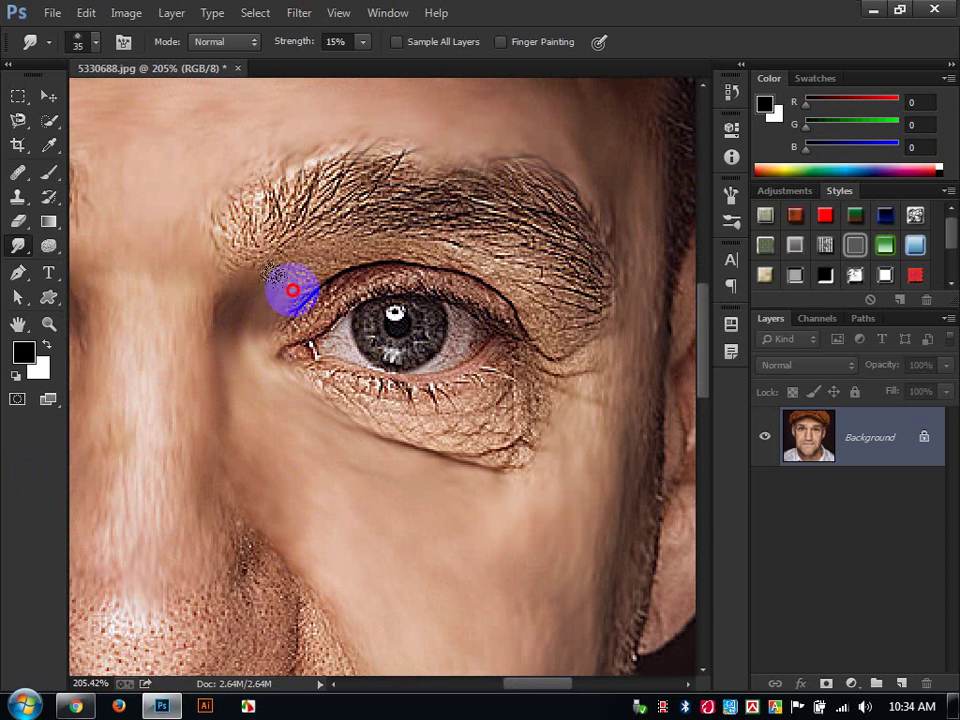
left_click(452, 270)
mouse_move(452, 270)
left_mouse_down()
mouse_move(570, 352)
mouse_move(564, 368)
mouse_move(466, 291)
mouse_move(327, 298)
mouse_move(270, 354)
mouse_move(298, 305)
mouse_move(294, 360)
mouse_move(283, 326)
left_mouse_up()
left_click(340, 432)
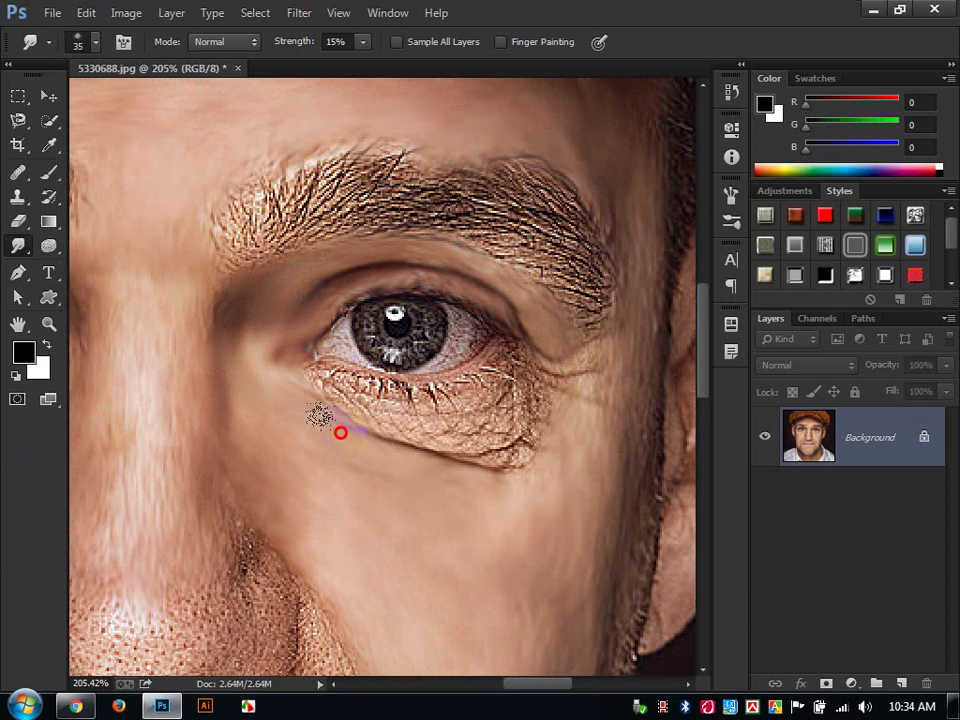
mouse_move(467, 437)
left_mouse_down()
mouse_move(392, 419)
mouse_move(561, 449)
mouse_move(471, 463)
mouse_move(551, 434)
mouse_move(439, 438)
mouse_move(538, 406)
mouse_move(466, 410)
mouse_move(621, 375)
mouse_move(514, 368)
mouse_move(424, 433)
left_mouse_up()
scroll(300, 390, "up", 3)
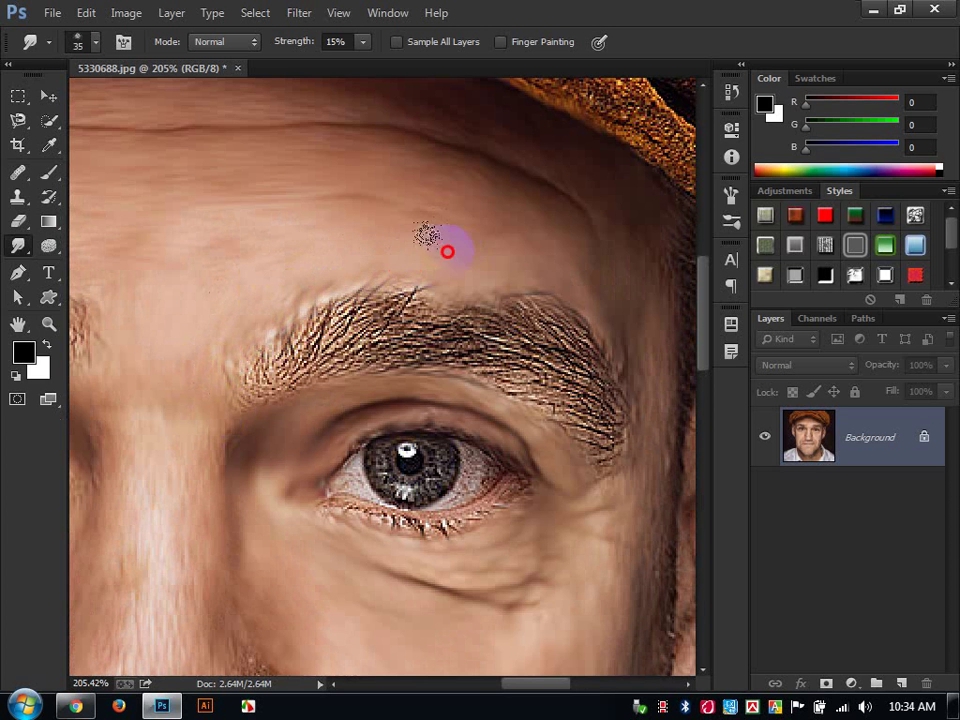
Smooth the right-hand nostril and the laugh line running from it toward the corner of the mouth
scroll(401, 386, "down", 6)
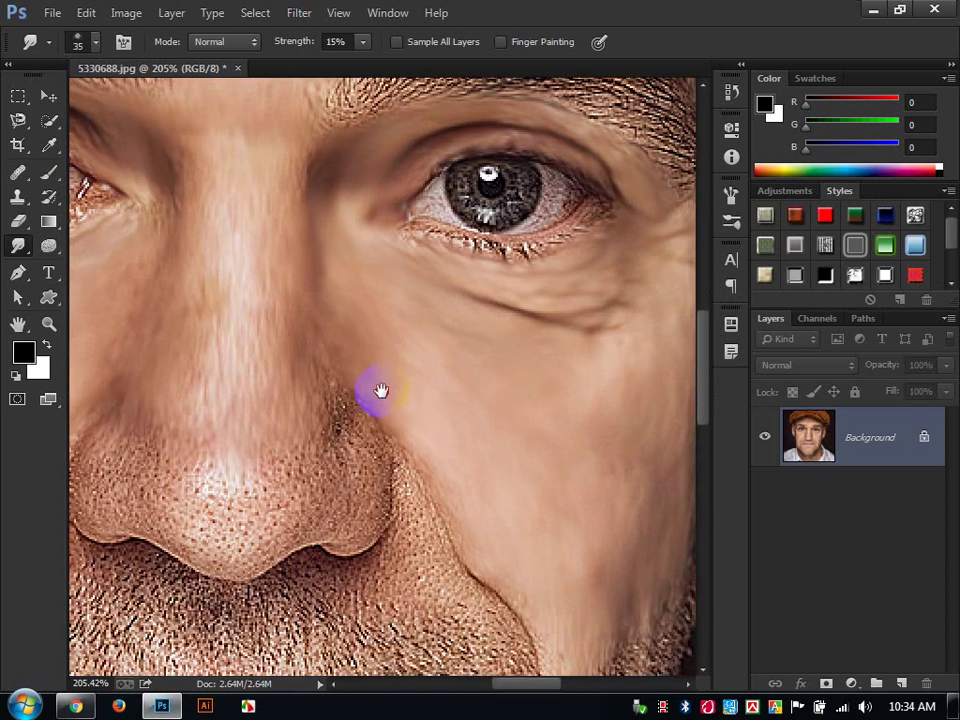
mouse_move(381, 390)
left_mouse_down()
mouse_move(472, 295)
mouse_move(437, 311)
mouse_move(466, 305)
mouse_move(422, 343)
mouse_move(428, 264)
mouse_move(418, 355)
mouse_move(436, 425)
mouse_move(464, 411)
mouse_move(456, 449)
mouse_move(477, 363)
left_mouse_up()
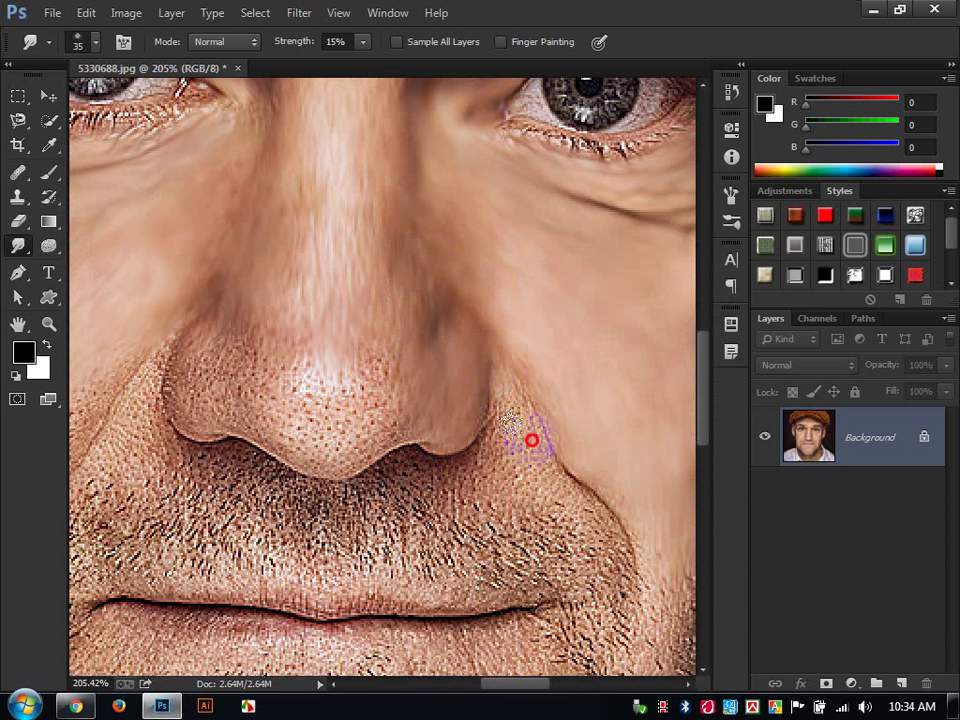
left_click_drag(562, 505, 605, 530)
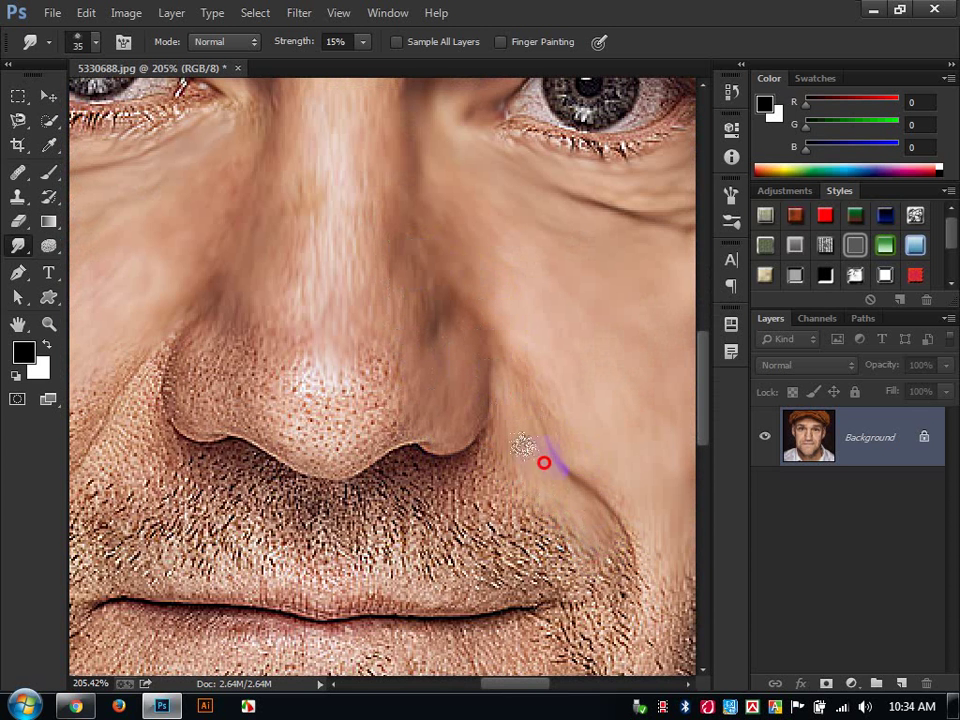
Smudge away the pores on the nose tip and left-hand nostril, and even out the bridge of the nose
mouse_move(456, 384)
left_mouse_down()
mouse_move(384, 403)
mouse_move(342, 428)
mouse_move(329, 345)
left_mouse_up()
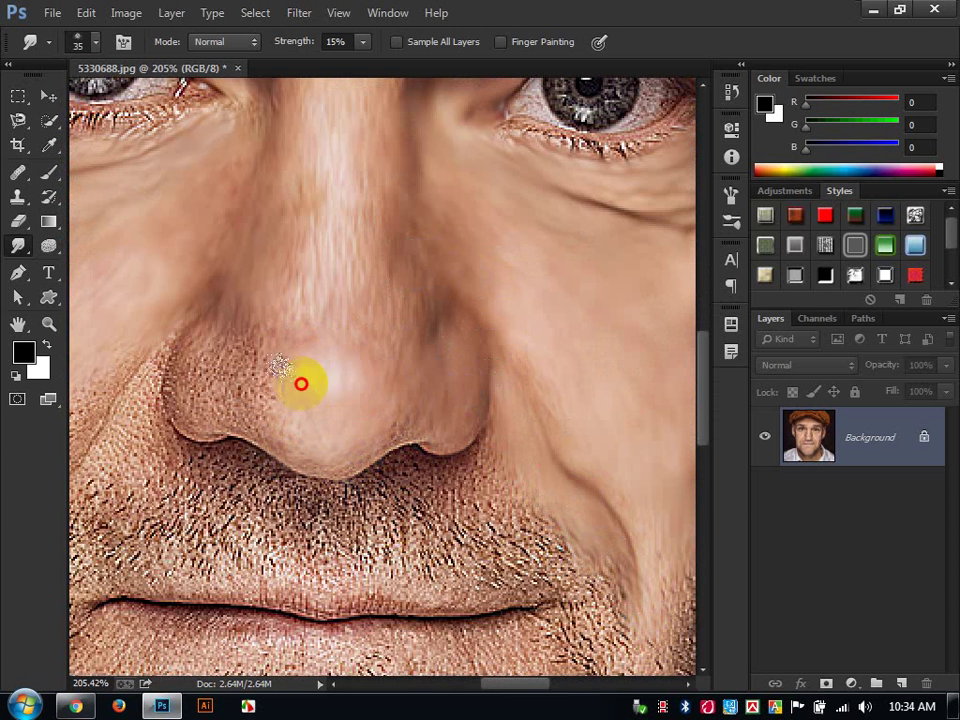
mouse_move(301, 383)
left_mouse_down()
mouse_move(270, 375)
mouse_move(244, 401)
left_mouse_up()
mouse_move(227, 324)
left_mouse_down()
mouse_move(197, 386)
mouse_move(201, 436)
left_mouse_up()
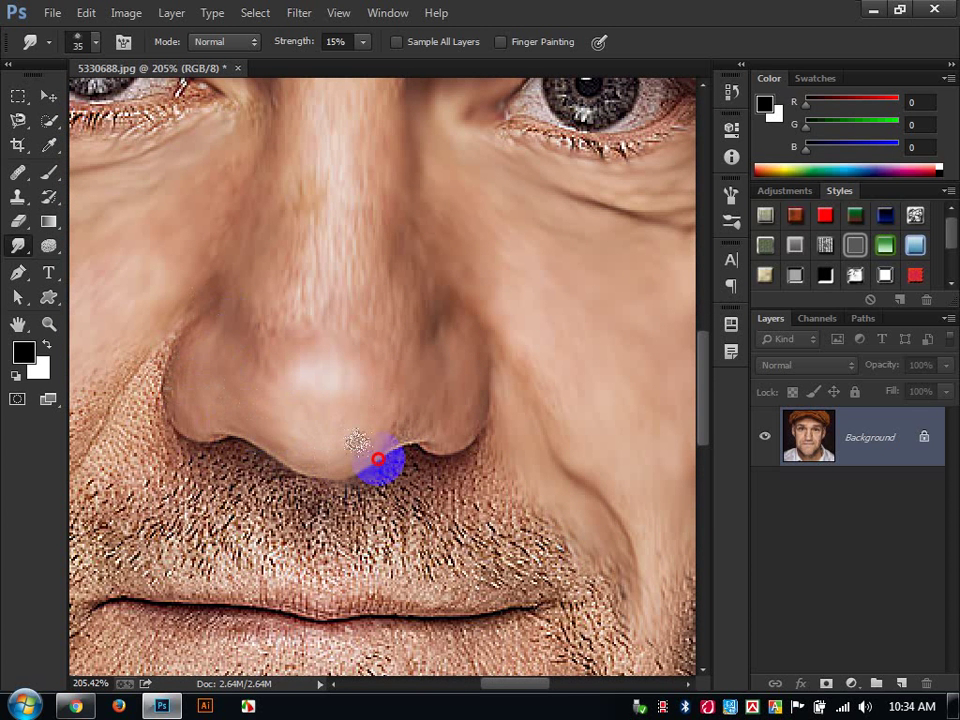
left_click_drag(292, 368, 284, 362)
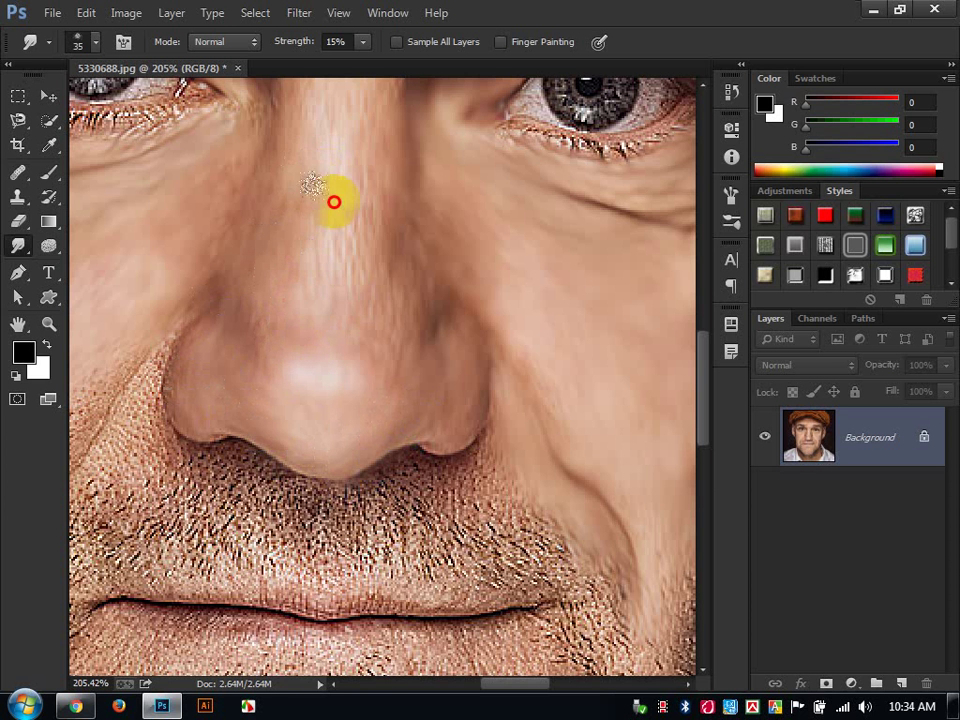
left_click_drag(334, 202, 312, 134)
left_click_drag(277, 320, 247, 259)
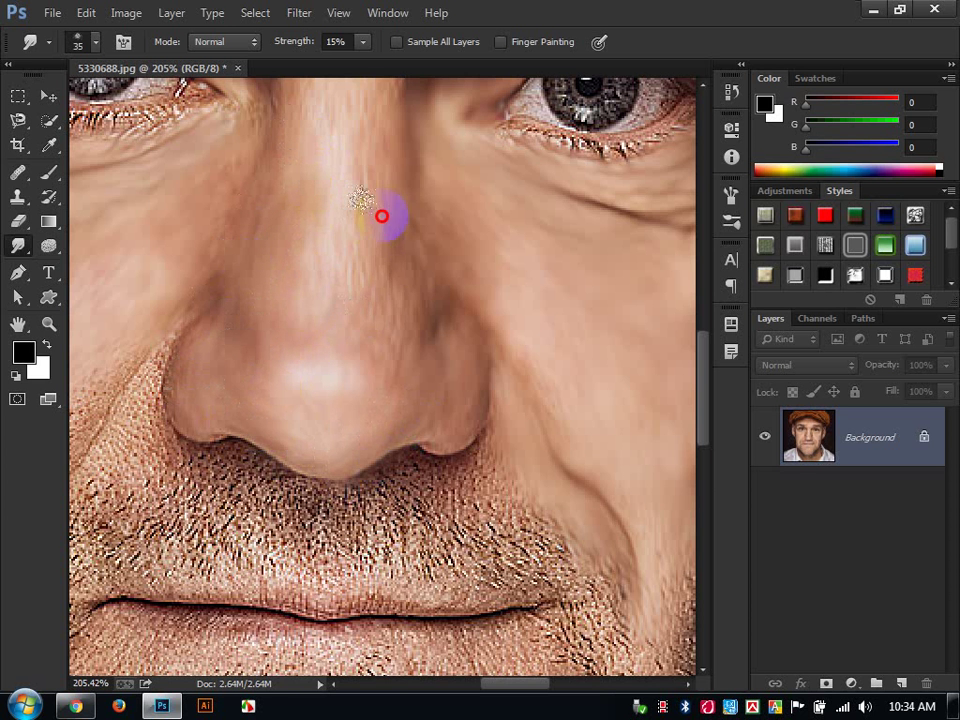
mouse_move(382, 216)
left_mouse_down()
mouse_move(403, 358)
mouse_move(329, 180)
mouse_move(325, 345)
mouse_move(366, 204)
mouse_move(381, 336)
mouse_move(406, 235)
mouse_move(404, 336)
mouse_move(400, 228)
mouse_move(356, 275)
mouse_move(317, 135)
mouse_move(396, 249)
left_mouse_up()
Smooth the left-hand laugh line and the stubble on the lower cheek out to the jaw edge
left_click_drag(270, 295, 440, 150)
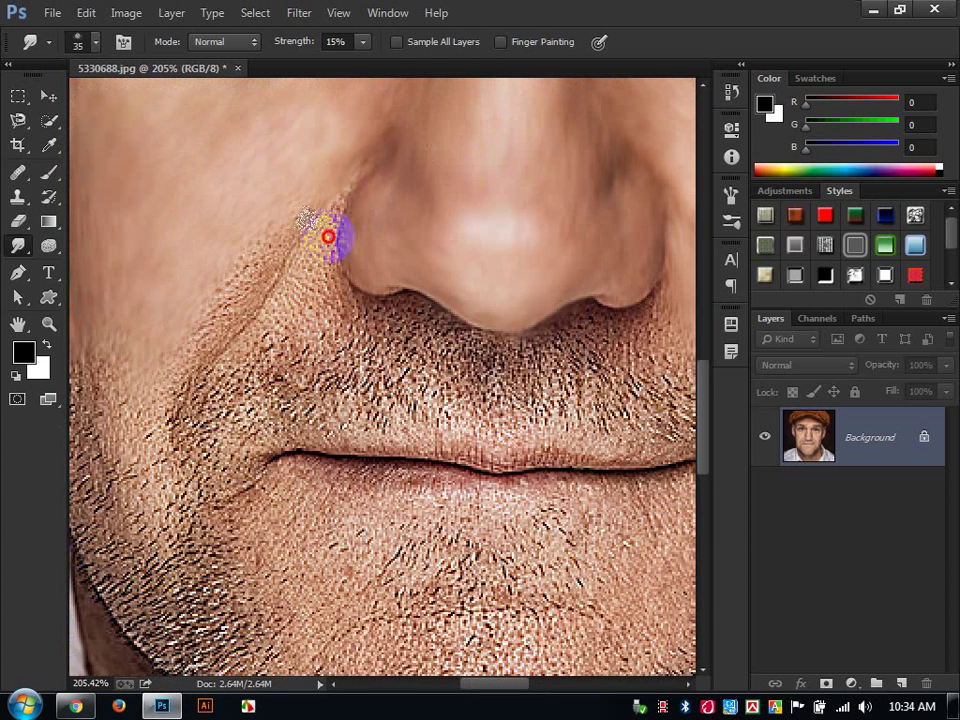
mouse_move(308, 242)
left_mouse_down()
mouse_move(236, 343)
mouse_move(221, 330)
mouse_move(258, 260)
mouse_move(227, 322)
mouse_move(329, 247)
mouse_move(299, 316)
left_mouse_up()
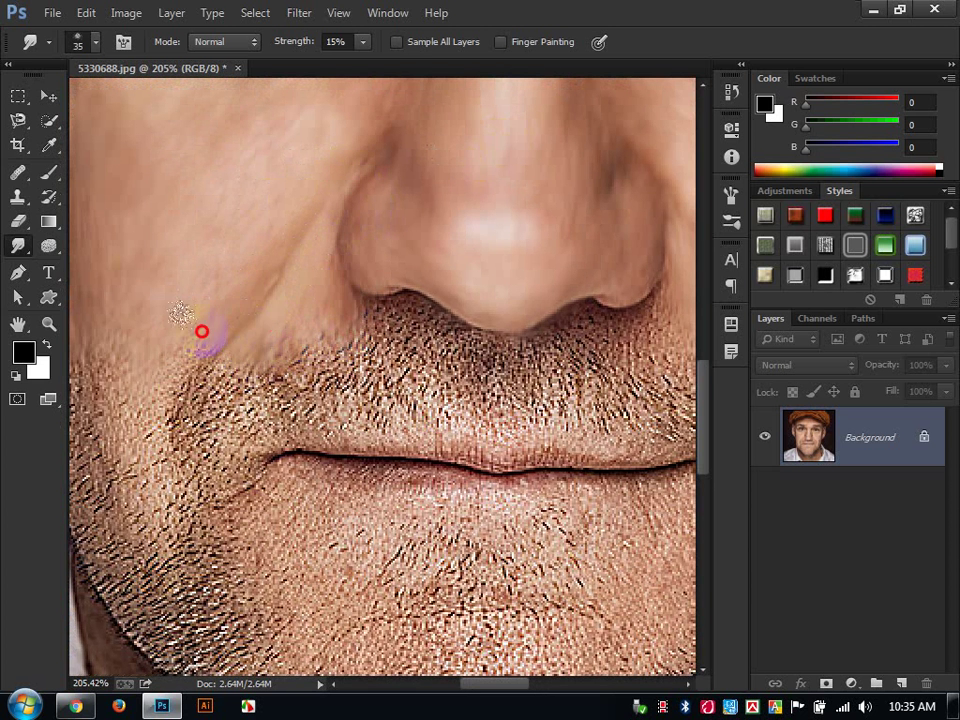
left_click_drag(171, 371, 289, 195)
left_click(185, 230)
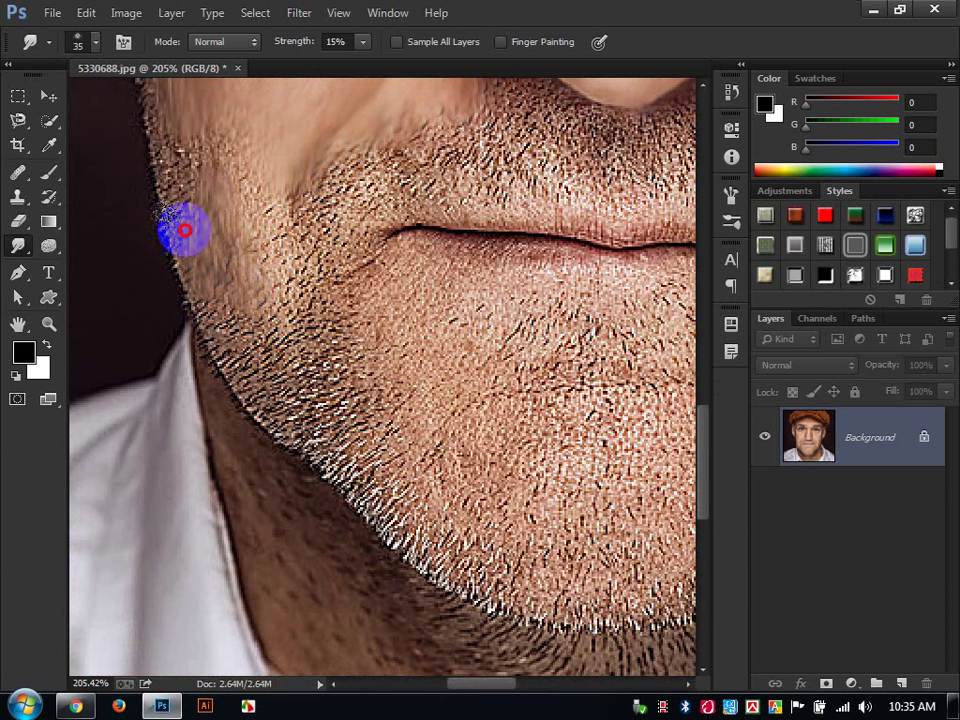
mouse_move(185, 230)
left_mouse_down()
mouse_move(191, 178)
mouse_move(178, 138)
mouse_move(161, 167)
mouse_move(155, 74)
mouse_move(219, 237)
mouse_move(255, 186)
mouse_move(245, 243)
mouse_move(285, 319)
mouse_move(269, 305)
mouse_move(236, 369)
mouse_move(227, 330)
mouse_move(185, 275)
mouse_move(229, 297)
mouse_move(301, 412)
mouse_move(263, 337)
mouse_move(269, 378)
mouse_move(251, 373)
mouse_move(284, 424)
mouse_move(314, 383)
mouse_move(325, 309)
mouse_move(313, 215)
mouse_move(288, 301)
mouse_move(286, 384)
mouse_move(271, 315)
mouse_move(325, 253)
mouse_move(306, 213)
mouse_move(352, 181)
mouse_move(336, 177)
mouse_move(357, 248)
mouse_move(330, 314)
mouse_move(337, 405)
mouse_move(309, 454)
mouse_move(313, 427)
mouse_move(364, 448)
mouse_move(351, 406)
mouse_move(359, 425)
mouse_move(350, 418)
mouse_move(346, 499)
mouse_move(297, 413)
mouse_move(282, 416)
mouse_move(221, 364)
left_mouse_up()
Smudge the beard stubble along the left-hand jawline below the corner of the mouth
left_click_drag(401, 388, 272, 312)
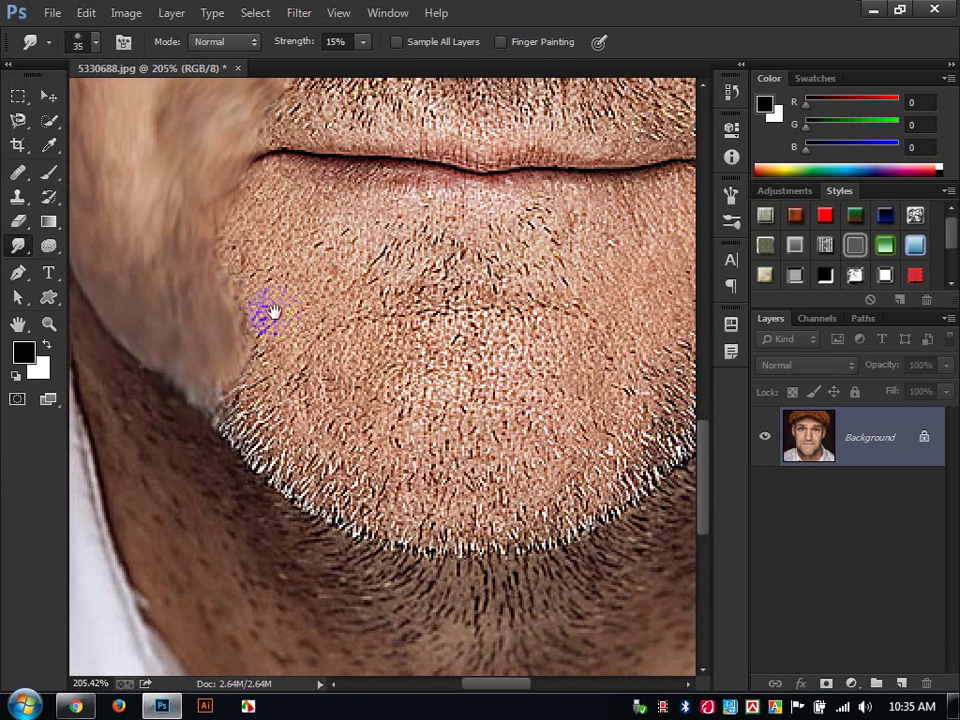
mouse_move(265, 410)
left_mouse_down()
mouse_move(270, 429)
mouse_move(229, 411)
mouse_move(262, 467)
mouse_move(303, 500)
mouse_move(252, 441)
left_mouse_up()
mouse_move(237, 367)
left_mouse_down()
mouse_move(278, 330)
mouse_move(260, 292)
left_mouse_up()
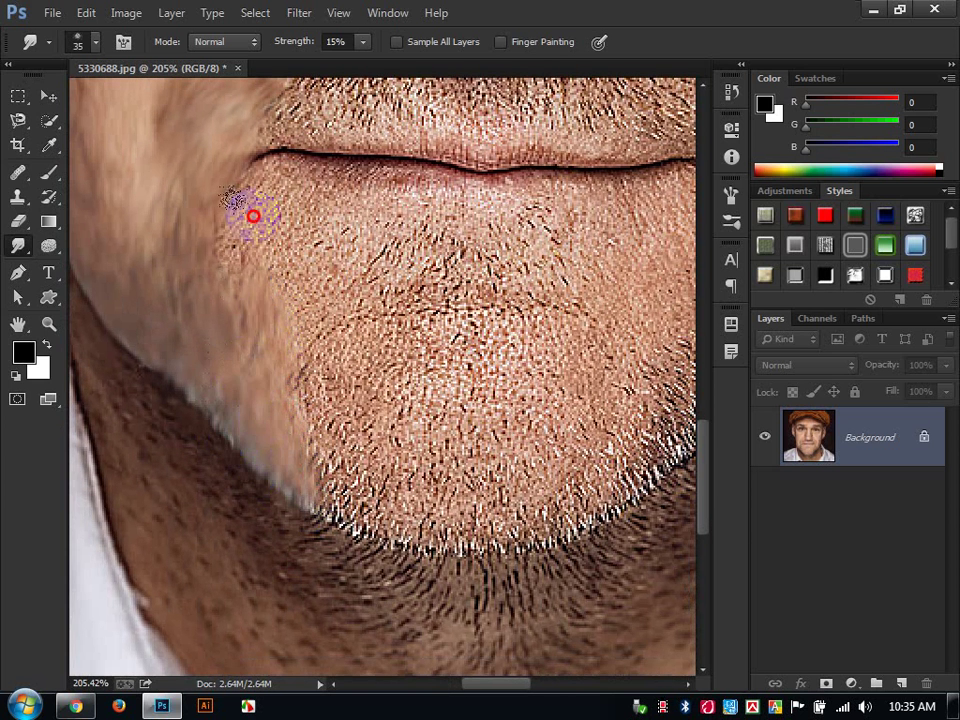
Smooth the skin and stubble beneath the lower lip, working across from the left-hand to the right-hand mouth corner
mouse_move(253, 216)
left_mouse_down()
mouse_move(278, 184)
mouse_move(276, 170)
mouse_move(277, 233)
mouse_move(304, 205)
mouse_move(333, 233)
left_mouse_up()
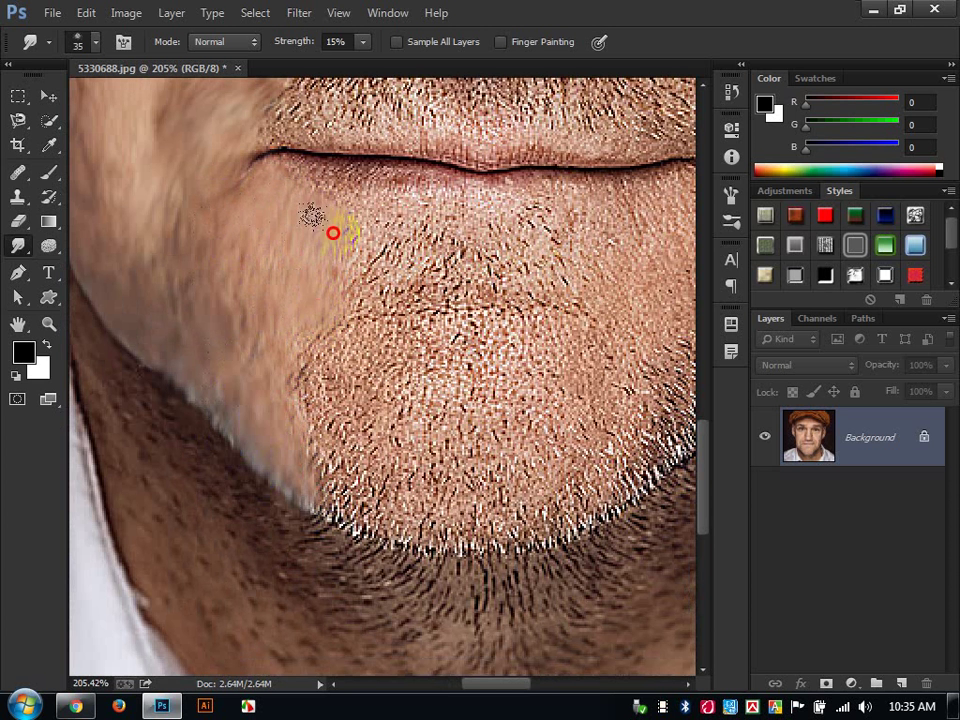
mouse_move(271, 216)
left_mouse_down()
mouse_move(409, 238)
mouse_move(361, 214)
mouse_move(392, 218)
mouse_move(406, 228)
mouse_move(388, 245)
mouse_move(409, 256)
mouse_move(369, 258)
mouse_move(397, 315)
mouse_move(452, 287)
mouse_move(441, 320)
mouse_move(475, 304)
mouse_move(392, 295)
left_mouse_up()
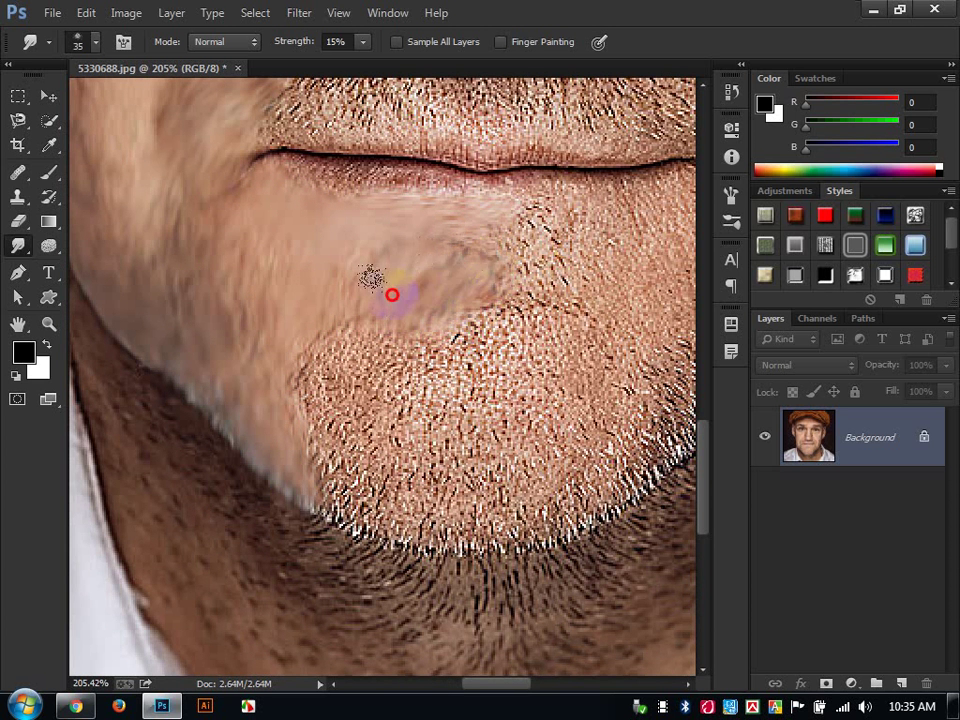
mouse_move(504, 251)
left_mouse_down()
mouse_move(536, 245)
mouse_move(545, 265)
mouse_move(578, 240)
mouse_move(658, 230)
mouse_move(561, 208)
left_mouse_up()
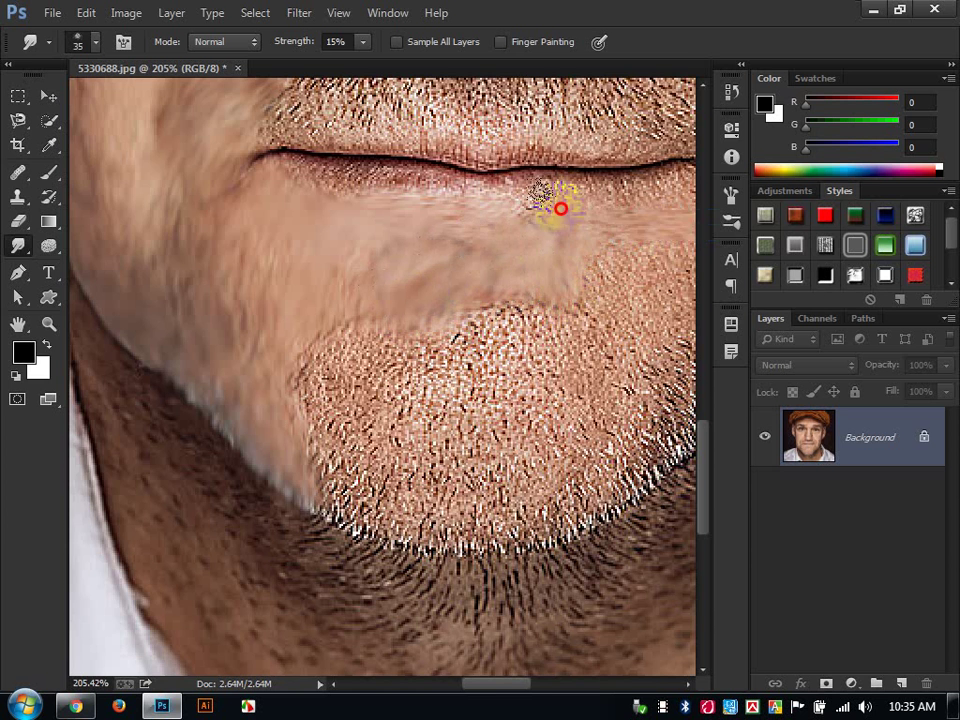
left_click_drag(565, 261, 346, 287)
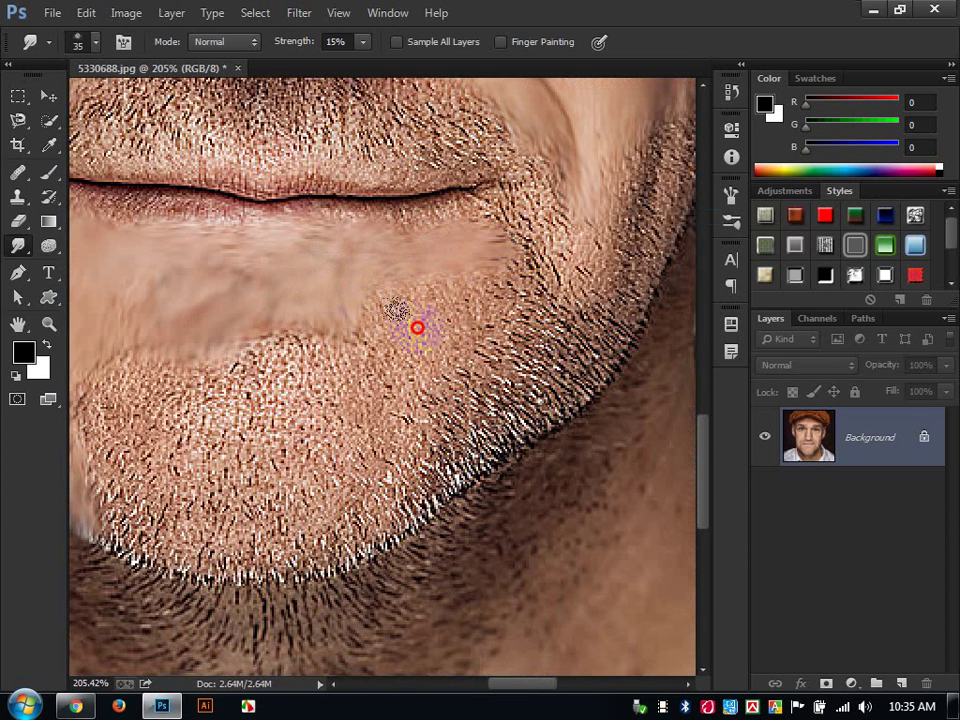
mouse_move(417, 327)
left_mouse_down()
mouse_move(380, 353)
mouse_move(458, 332)
left_mouse_up()
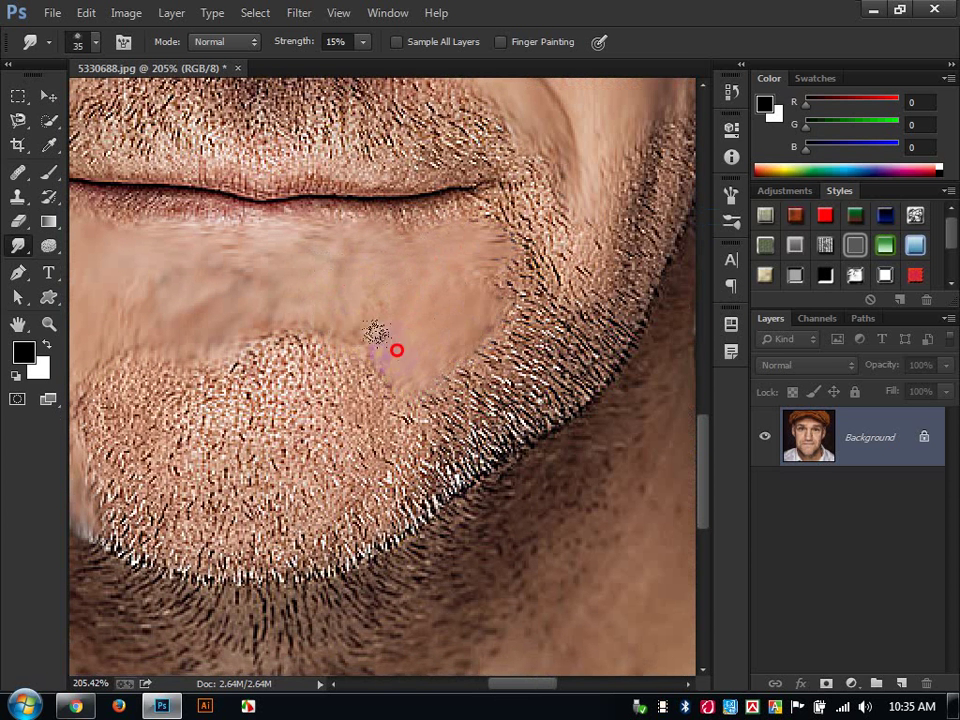
left_click_drag(379, 374, 500, 297)
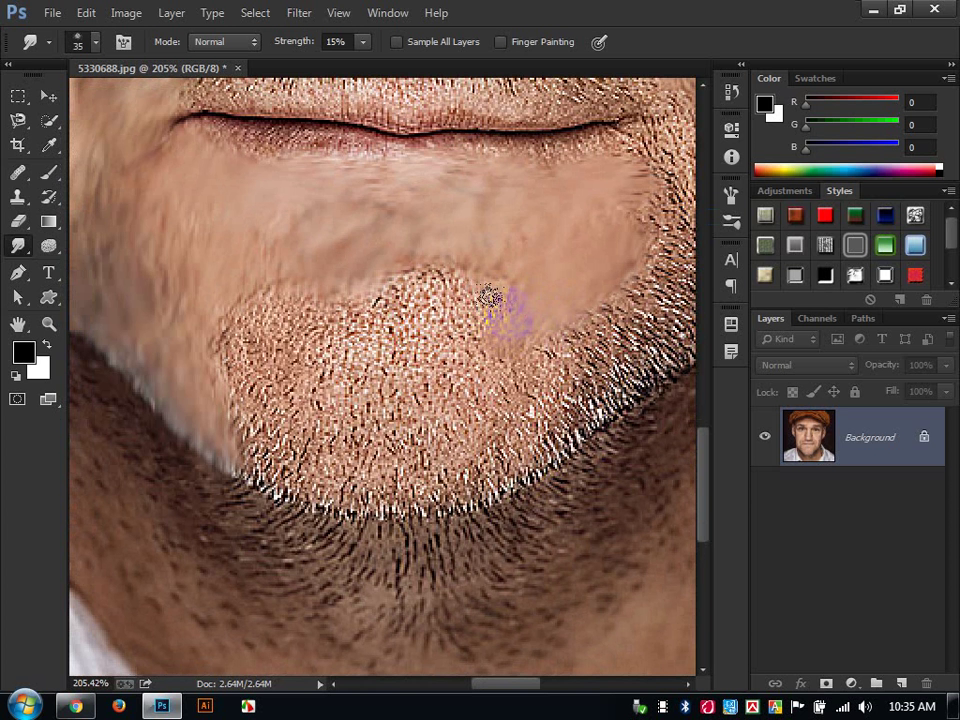
Smudge the stubble over the whole chin down to its lower edge, blending it into the smoothed skin around it
scroll(519, 430, "down", 1)
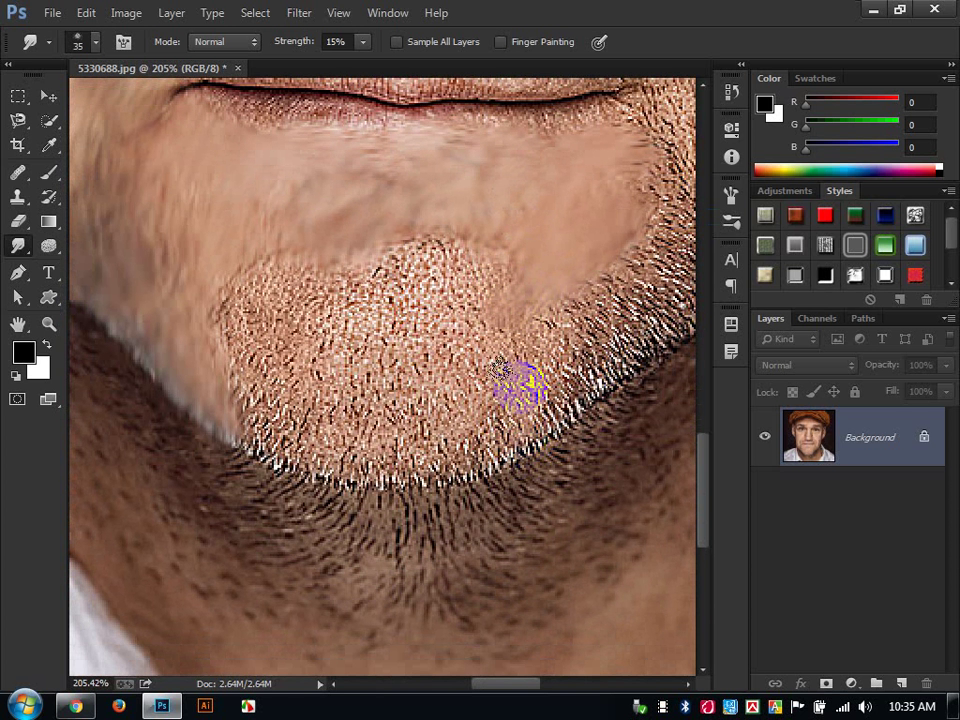
mouse_move(532, 350)
left_mouse_down()
mouse_move(446, 321)
mouse_move(437, 330)
mouse_move(415, 263)
mouse_move(414, 274)
mouse_move(349, 274)
mouse_move(268, 330)
mouse_move(261, 347)
mouse_move(258, 303)
left_mouse_up()
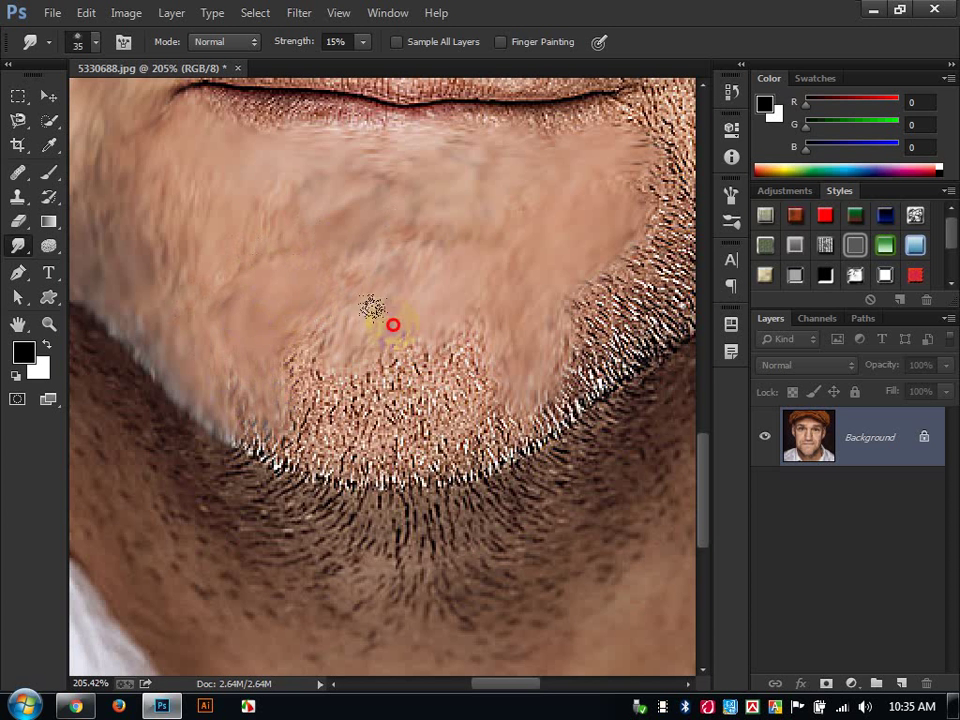
mouse_move(393, 325)
left_mouse_down()
mouse_move(390, 403)
mouse_move(349, 369)
mouse_move(407, 369)
mouse_move(297, 440)
mouse_move(279, 420)
mouse_move(285, 456)
mouse_move(459, 435)
mouse_move(439, 463)
mouse_move(377, 469)
mouse_move(480, 486)
mouse_move(510, 360)
left_mouse_up()
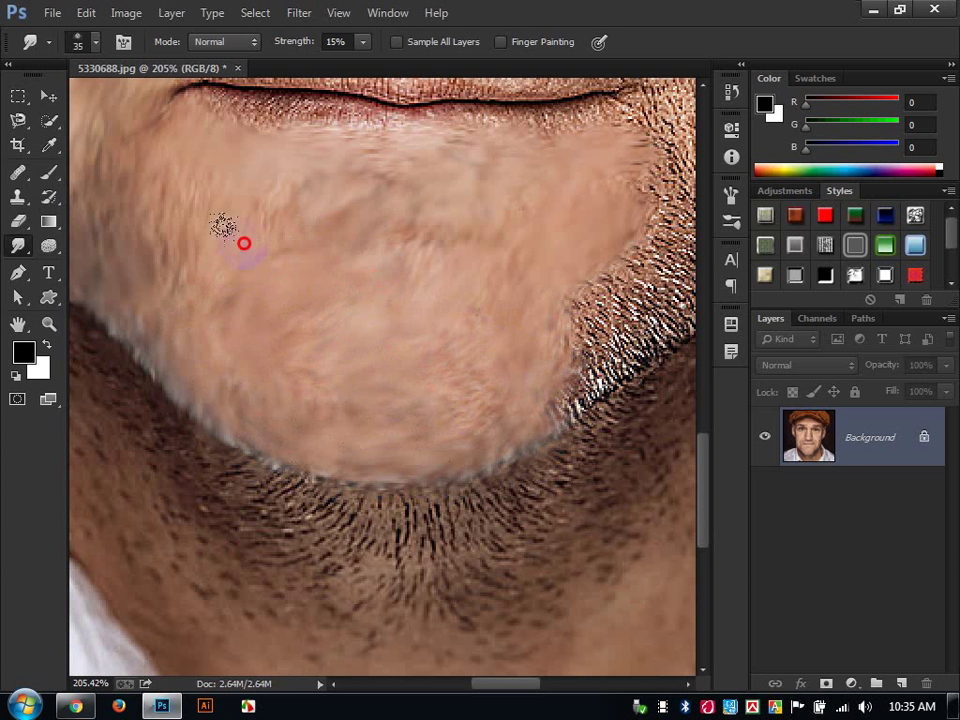
left_click_drag(148, 247, 205, 257)
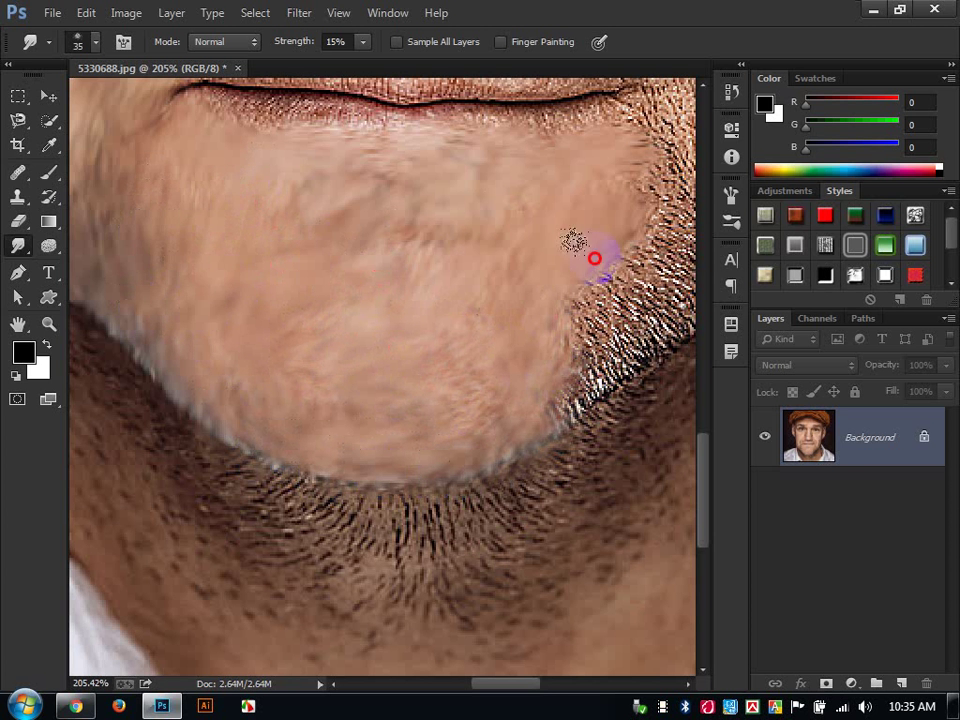
Smooth the beard along the right-hand jaw, beside the mouth corner and up the edge of the cheek
mouse_move(575, 336)
left_mouse_down()
mouse_move(596, 394)
mouse_move(609, 347)
mouse_move(574, 296)
mouse_move(651, 319)
mouse_move(656, 308)
mouse_move(440, 438)
mouse_move(392, 527)
mouse_move(447, 455)
mouse_move(452, 381)
mouse_move(396, 373)
mouse_move(489, 369)
mouse_move(494, 383)
mouse_move(540, 369)
mouse_move(467, 345)
mouse_move(477, 228)
mouse_move(521, 349)
mouse_move(513, 322)
left_mouse_up()
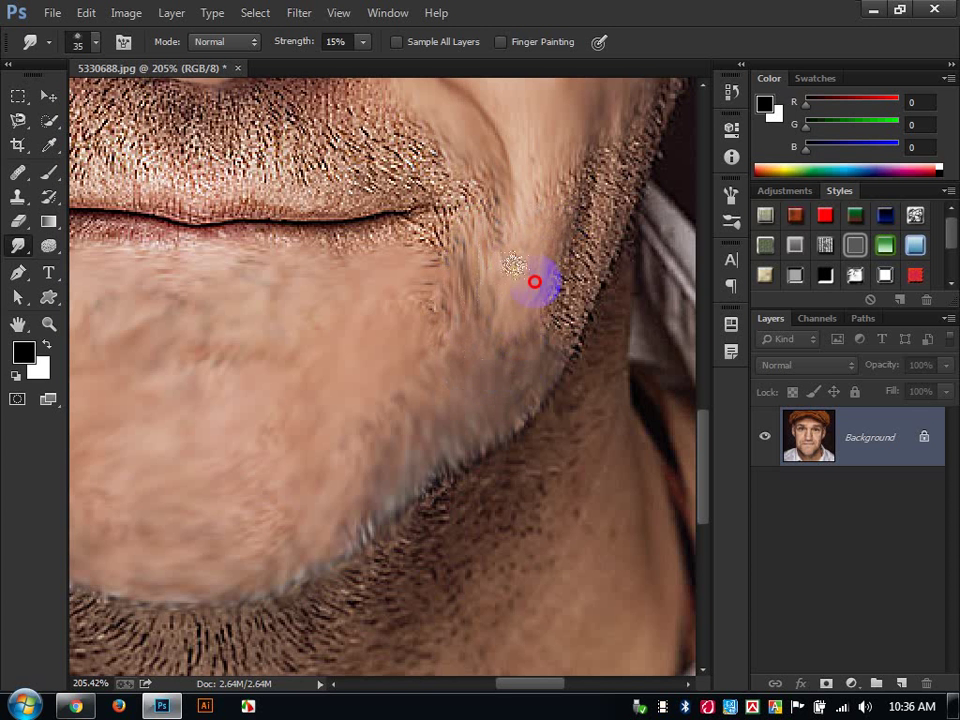
left_click_drag(535, 282, 428, 283)
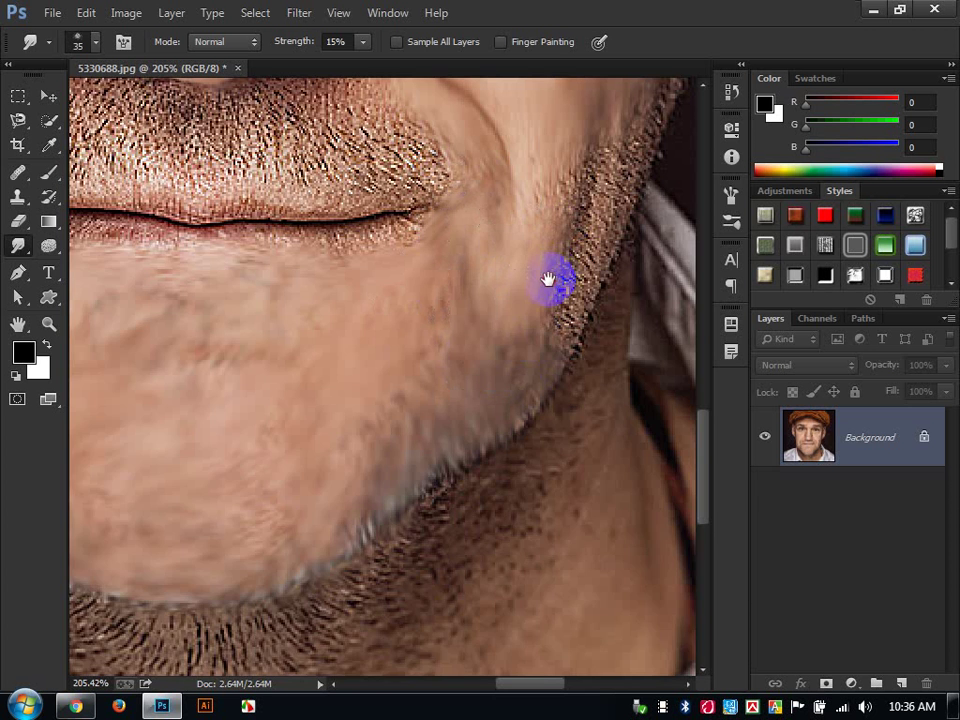
mouse_move(549, 274)
left_mouse_down()
mouse_move(488, 406)
mouse_move(506, 461)
mouse_move(508, 386)
mouse_move(536, 294)
mouse_move(493, 295)
mouse_move(566, 321)
mouse_move(615, 227)
mouse_move(647, 120)
mouse_move(561, 268)
mouse_move(529, 392)
mouse_move(469, 534)
mouse_move(486, 471)
mouse_move(375, 621)
mouse_move(326, 613)
mouse_move(449, 489)
mouse_move(570, 583)
left_mouse_up()
mouse_move(494, 451)
left_mouse_down()
mouse_move(414, 349)
mouse_move(417, 428)
mouse_move(343, 360)
mouse_move(410, 455)
mouse_move(388, 418)
mouse_move(364, 464)
mouse_move(306, 403)
mouse_move(302, 444)
mouse_move(261, 401)
mouse_move(186, 371)
mouse_move(129, 414)
mouse_move(146, 388)
left_mouse_up()
Smudge the moustache stubble between the nose and the upper lip across the full width of the mouth
left_click_drag(377, 324, 580, 251)
mouse_move(364, 353)
left_mouse_down()
mouse_move(296, 332)
mouse_move(390, 396)
mouse_move(438, 380)
left_mouse_up()
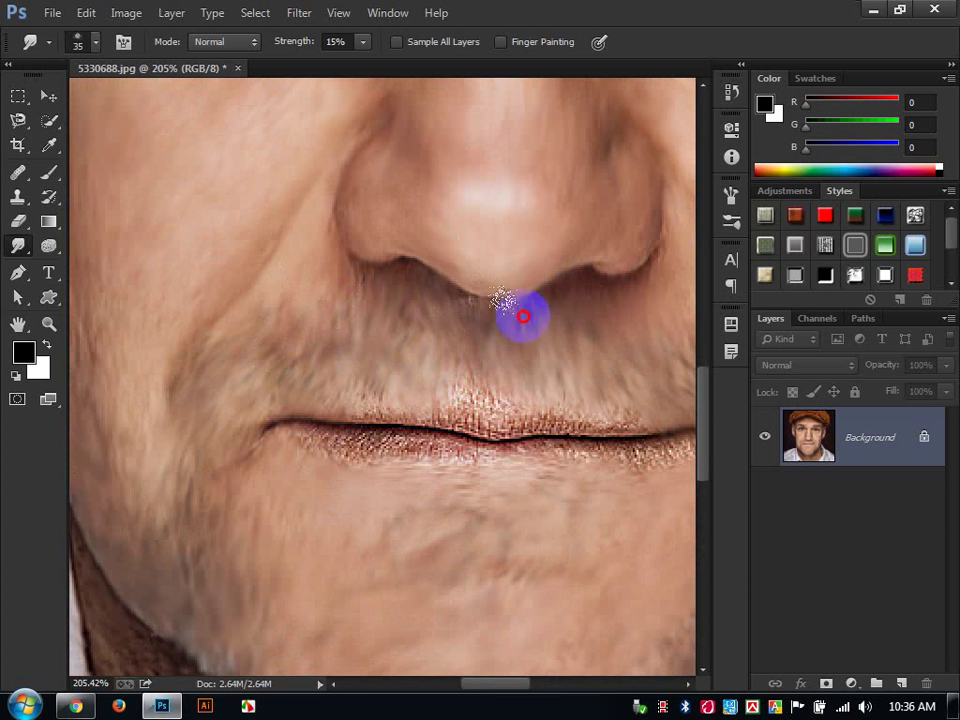
mouse_move(523, 316)
left_mouse_down()
mouse_move(489, 371)
mouse_move(405, 391)
left_mouse_up()
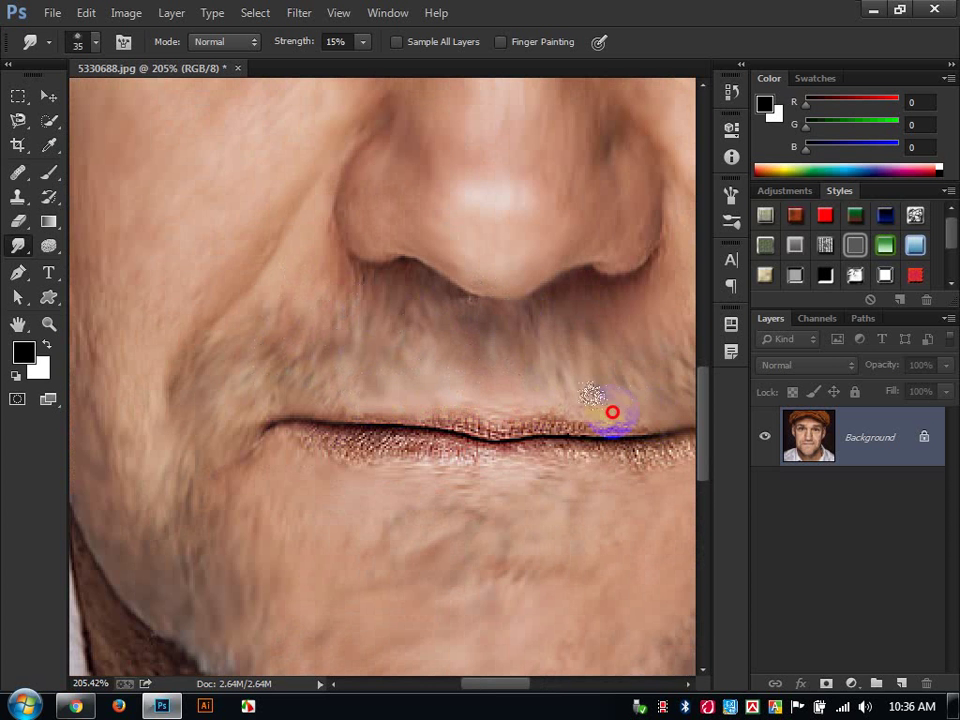
Smooth the texture of the lower and upper lips along the mouth line
mouse_move(399, 482)
left_mouse_down()
mouse_move(242, 401)
mouse_move(249, 407)
left_mouse_up()
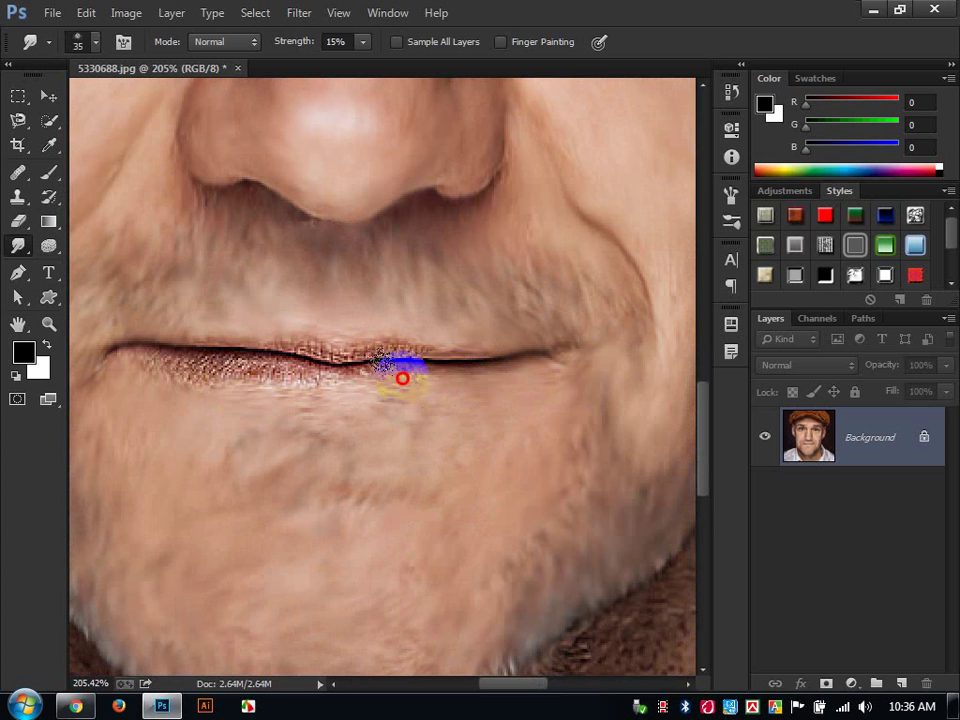
left_click_drag(400, 380, 283, 378)
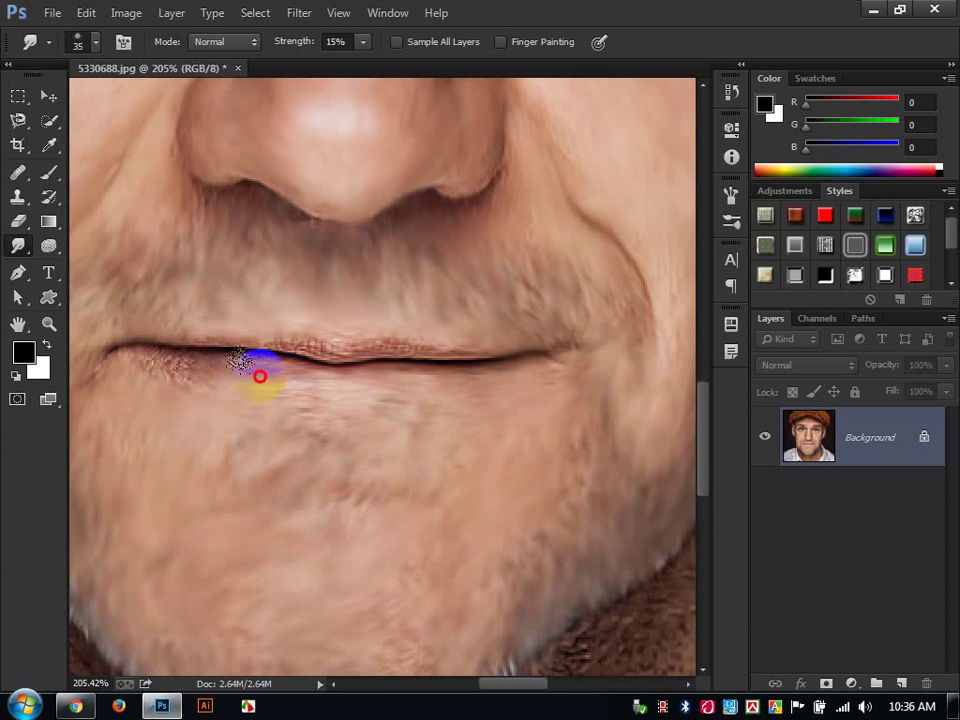
left_click_drag(217, 350, 305, 338)
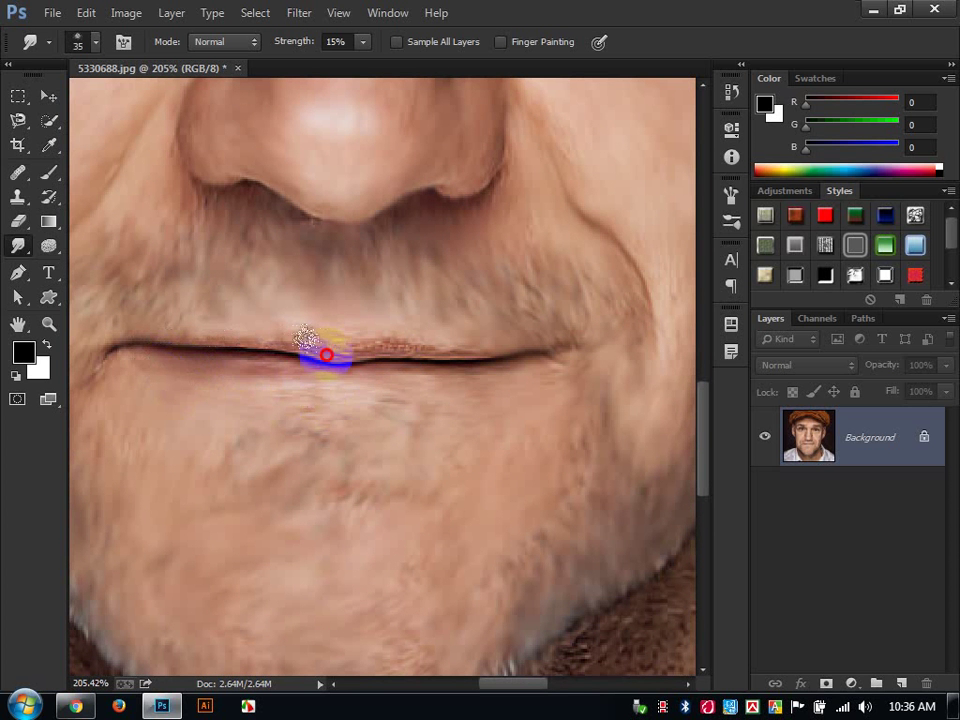
mouse_move(407, 338)
left_mouse_down()
mouse_move(251, 343)
mouse_move(422, 347)
mouse_move(392, 347)
mouse_move(405, 350)
left_mouse_up()
Blend the shadow and remaining stubble directly beneath the nose with the Smudge tool
left_click_drag(476, 415, 520, 560)
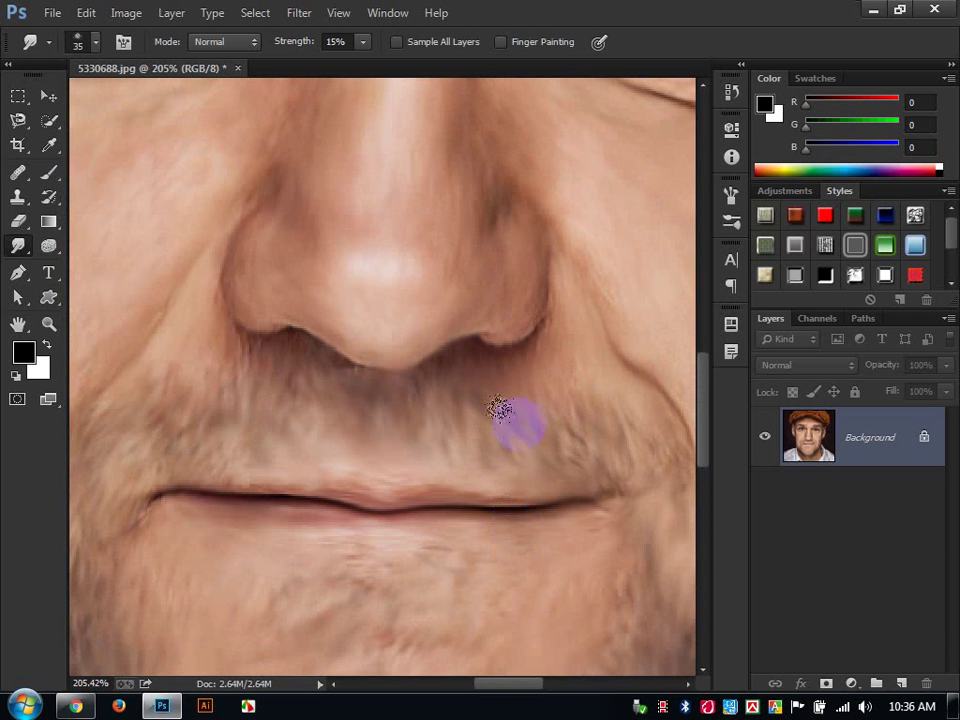
mouse_move(543, 345)
left_mouse_down()
mouse_move(511, 386)
mouse_move(429, 389)
mouse_move(354, 372)
mouse_move(375, 396)
mouse_move(410, 405)
mouse_move(361, 405)
mouse_move(276, 376)
mouse_move(285, 363)
mouse_move(161, 377)
left_mouse_up()
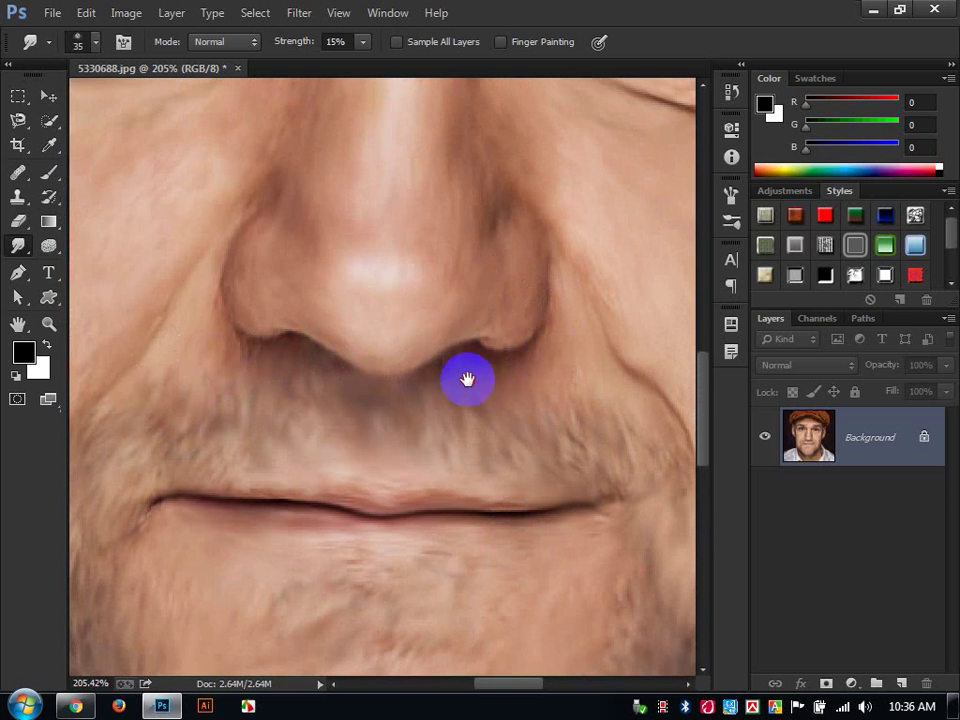
Smooth the white, inner corner, iris and lower lid of the right-hand eye with the Smudge tool at brush size 15
left_click_drag(467, 379, 471, 418)
mouse_move(465, 337)
left_mouse_down()
mouse_move(530, 348)
mouse_move(617, 332)
mouse_move(508, 360)
mouse_move(614, 344)
mouse_move(655, 309)
left_mouse_up()
scroll(632, 320, "up", 2)
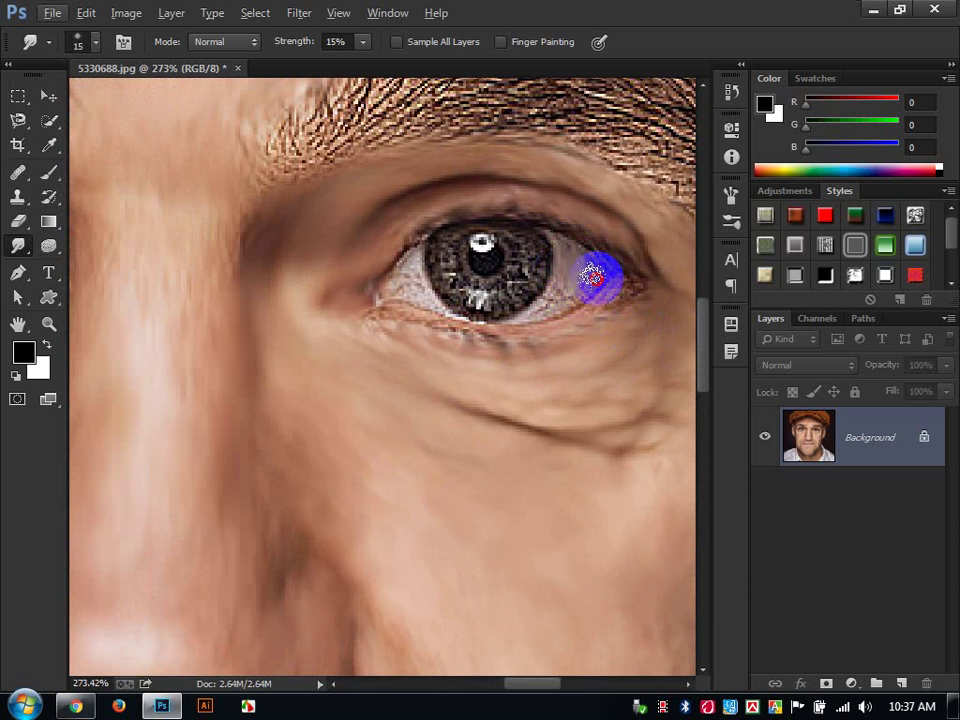
left_click_drag(592, 275, 558, 300)
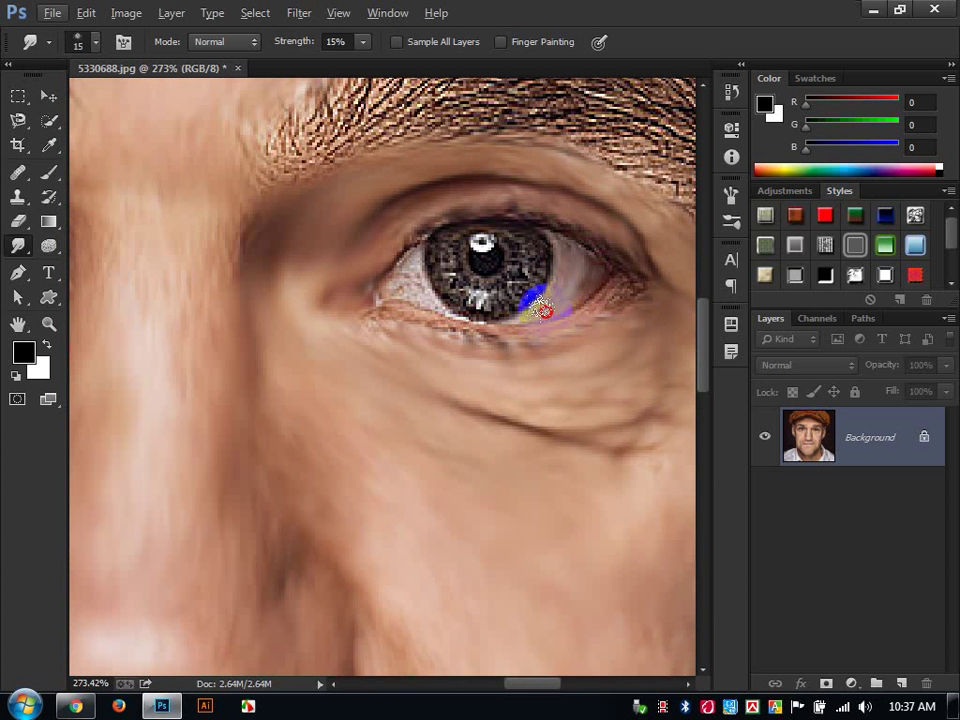
left_click_drag(415, 266, 380, 296)
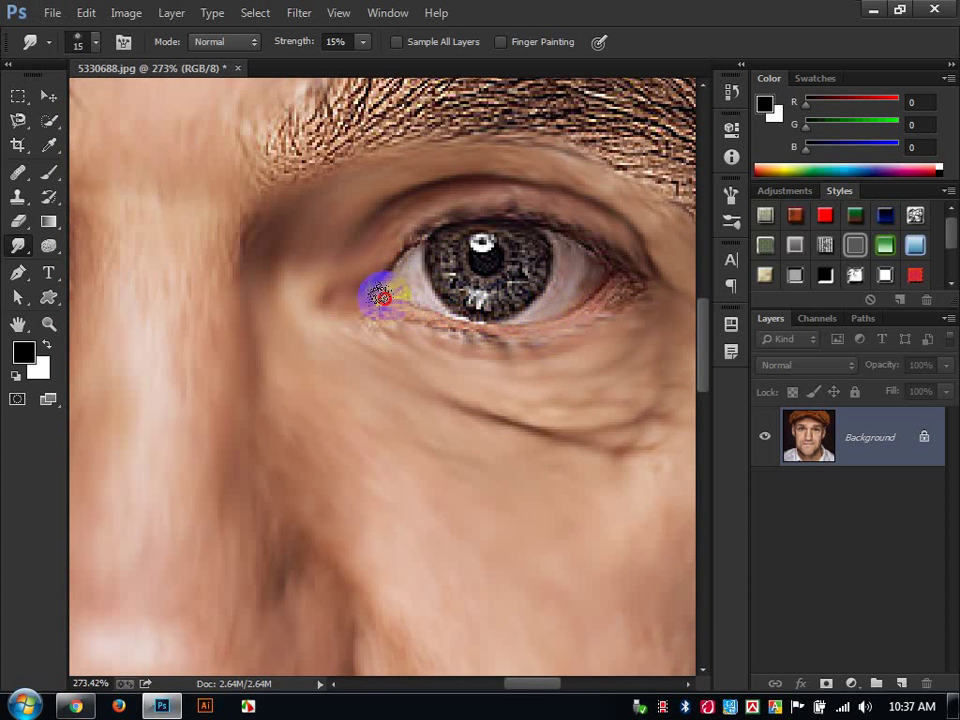
mouse_move(440, 268)
left_mouse_down()
mouse_move(452, 240)
mouse_move(459, 289)
mouse_move(490, 315)
mouse_move(452, 294)
mouse_move(465, 318)
mouse_move(458, 314)
mouse_move(534, 290)
mouse_move(510, 284)
mouse_move(518, 263)
mouse_move(537, 272)
mouse_move(477, 222)
mouse_move(503, 233)
mouse_move(480, 265)
mouse_move(505, 268)
mouse_move(465, 240)
mouse_move(444, 256)
mouse_move(425, 241)
mouse_move(467, 228)
mouse_move(404, 246)
mouse_move(495, 231)
mouse_move(556, 237)
mouse_move(607, 250)
mouse_move(595, 294)
mouse_move(656, 278)
mouse_move(497, 340)
mouse_move(446, 327)
mouse_move(394, 330)
mouse_move(363, 300)
mouse_move(431, 312)
mouse_move(376, 292)
mouse_move(521, 323)
mouse_move(600, 301)
mouse_move(557, 212)
mouse_move(480, 356)
left_mouse_up()
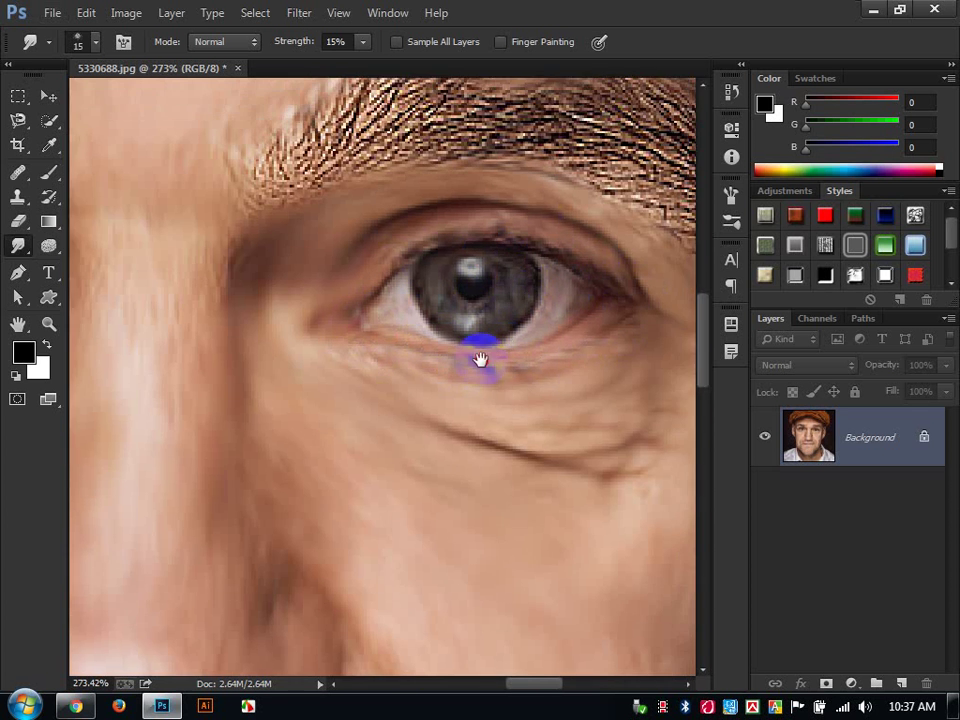
Smudge the eyelids, outer corner and lower lash line around the left-hand eye
scroll(224, 350, "up", 5)
left_click_drag(212, 352, 403, 400)
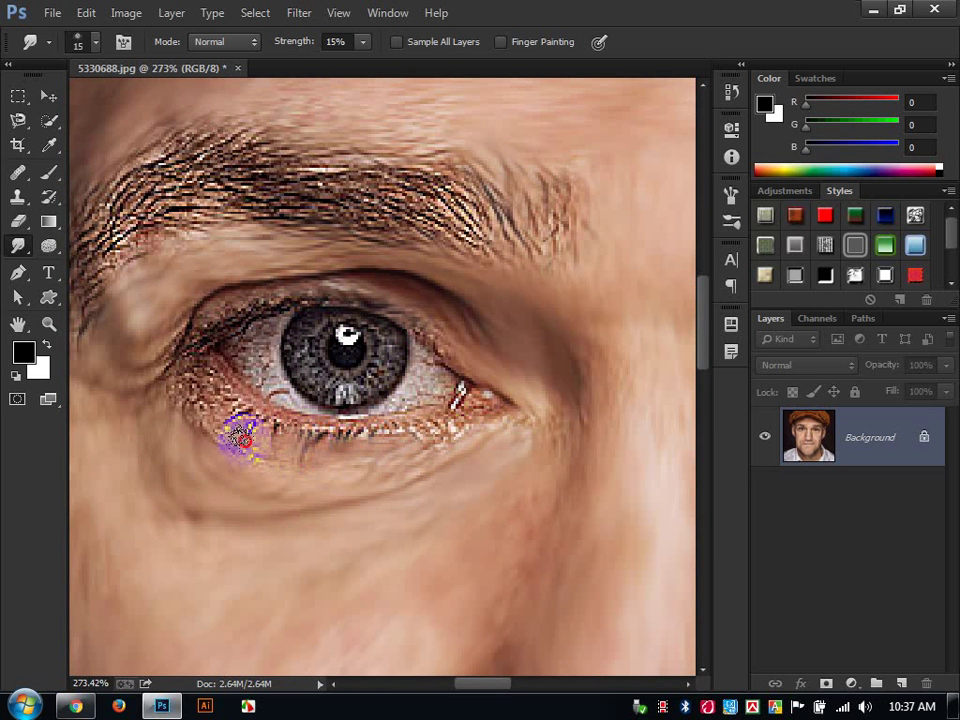
mouse_move(205, 418)
left_mouse_down()
mouse_move(175, 358)
mouse_move(200, 410)
left_mouse_up()
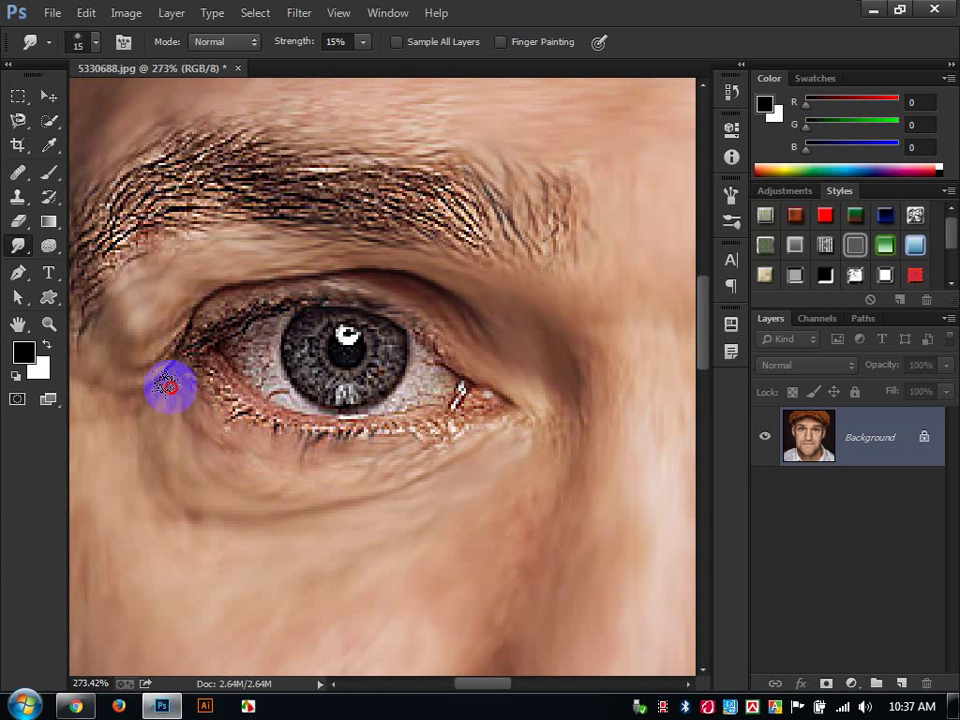
mouse_move(160, 367)
left_mouse_down()
mouse_move(201, 357)
mouse_move(193, 330)
mouse_move(252, 305)
mouse_move(233, 303)
mouse_move(348, 286)
mouse_move(340, 287)
mouse_move(486, 365)
left_mouse_up()
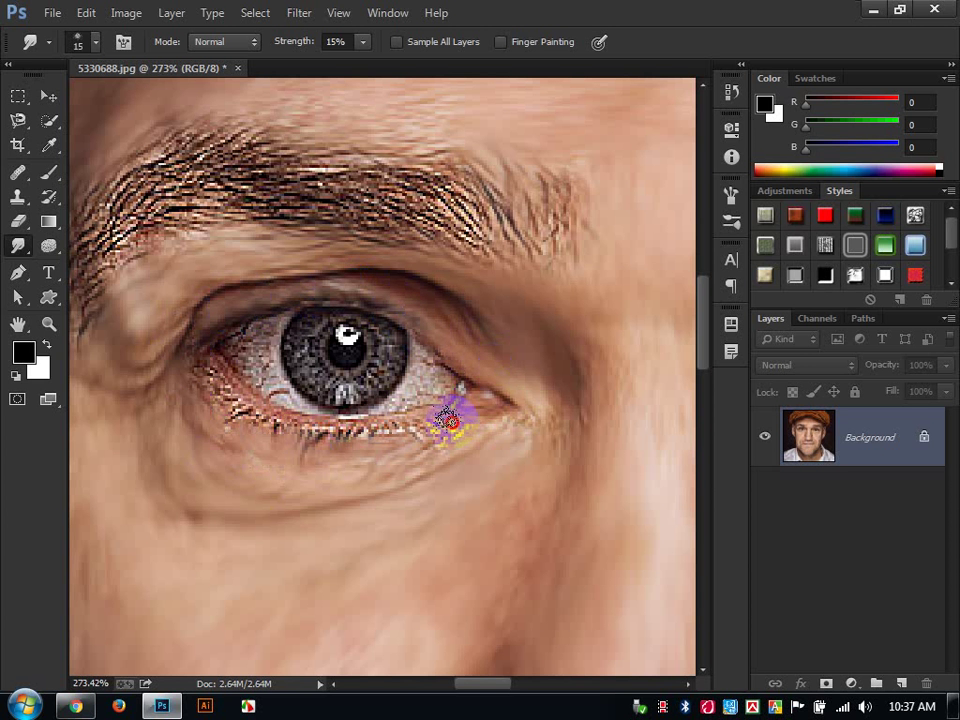
left_click_drag(535, 420, 316, 428)
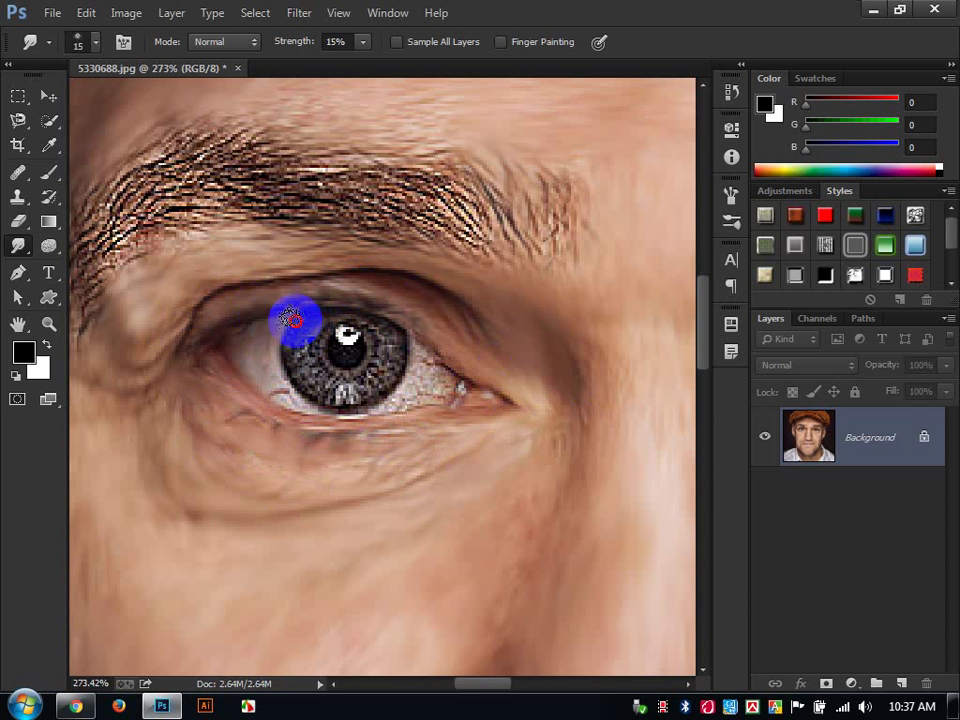
Smooth the white, inner corner and iris of the left-hand eye with the Smudge tool
left_click(292, 403)
left_click_drag(292, 403, 460, 393)
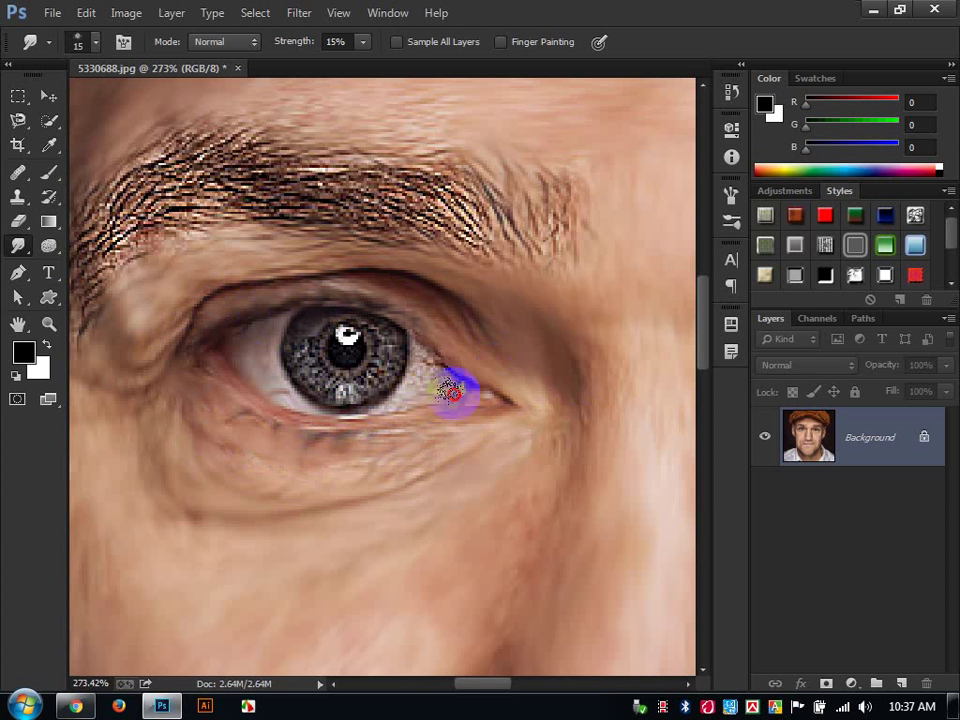
mouse_move(413, 347)
left_mouse_down()
mouse_move(477, 403)
mouse_move(431, 378)
mouse_move(363, 391)
mouse_move(329, 383)
mouse_move(294, 396)
mouse_move(344, 368)
mouse_move(318, 346)
mouse_move(363, 340)
mouse_move(356, 345)
mouse_move(367, 328)
mouse_move(390, 383)
left_mouse_up()
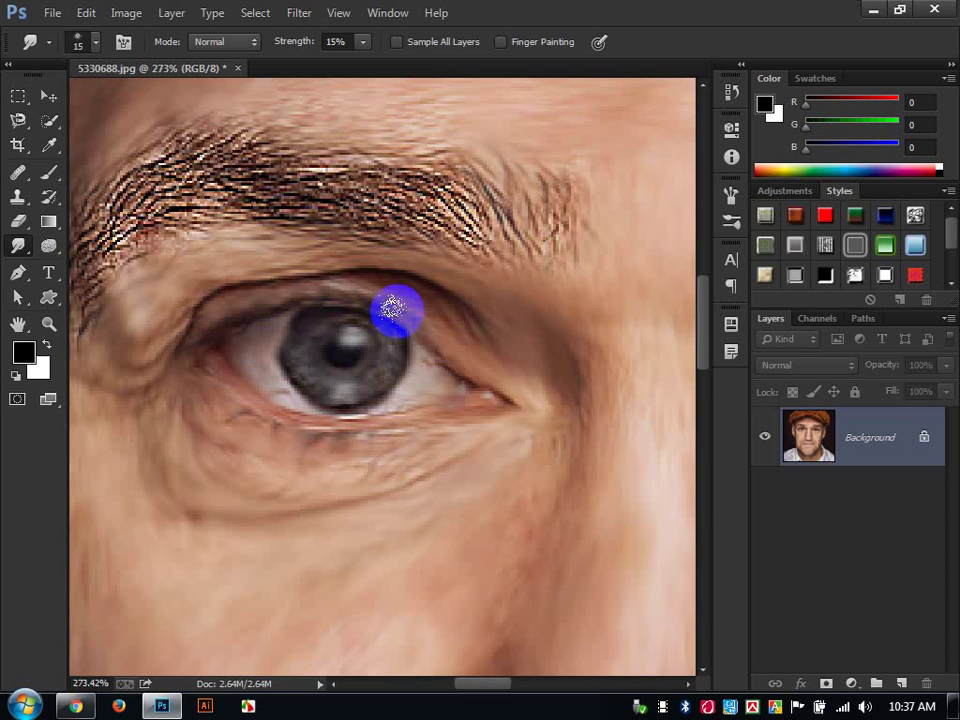
Smudge the hairs of both eyebrows along their growth direction with brush size 25
key("space")
mouse_move(332, 311)
left_mouse_down()
mouse_move(487, 357)
mouse_move(492, 349)
left_mouse_up()
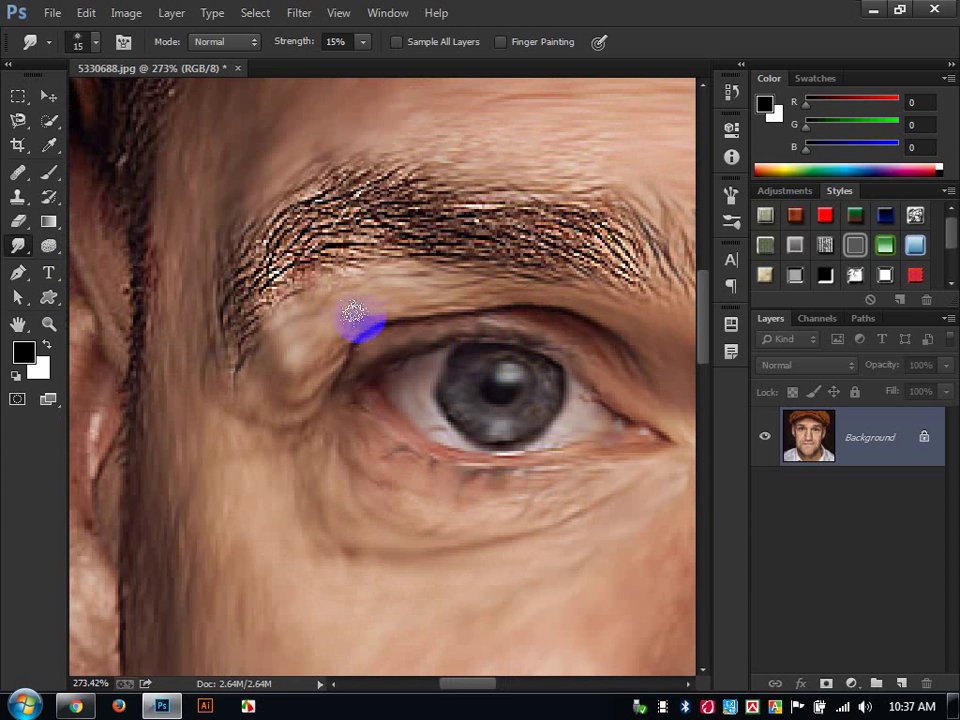
mouse_move(242, 333)
left_mouse_down()
mouse_move(229, 285)
mouse_move(261, 251)
mouse_move(300, 251)
mouse_move(340, 232)
mouse_move(366, 165)
mouse_move(349, 204)
mouse_move(274, 227)
mouse_move(333, 266)
mouse_move(559, 242)
mouse_move(617, 257)
mouse_move(544, 223)
mouse_move(543, 254)
mouse_move(452, 221)
mouse_move(399, 236)
mouse_move(628, 257)
mouse_move(457, 163)
left_mouse_up()
scroll(536, 259, "right", 3)
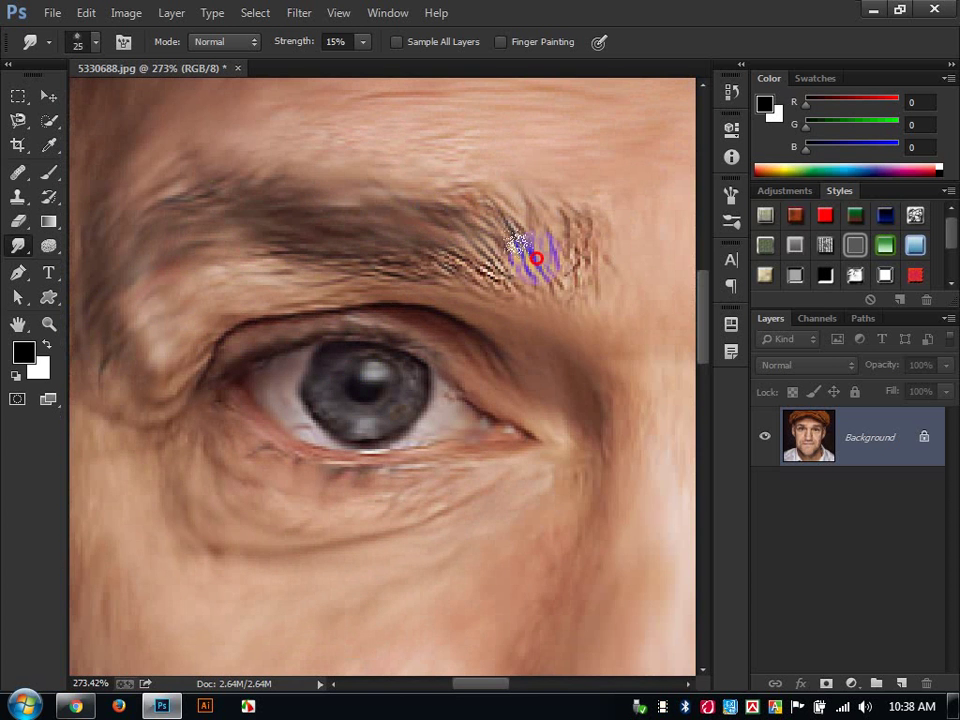
mouse_move(484, 243)
left_mouse_down()
mouse_move(598, 263)
mouse_move(565, 192)
mouse_move(427, 329)
mouse_move(502, 313)
mouse_move(411, 253)
mouse_move(421, 277)
mouse_move(217, 207)
left_mouse_up()
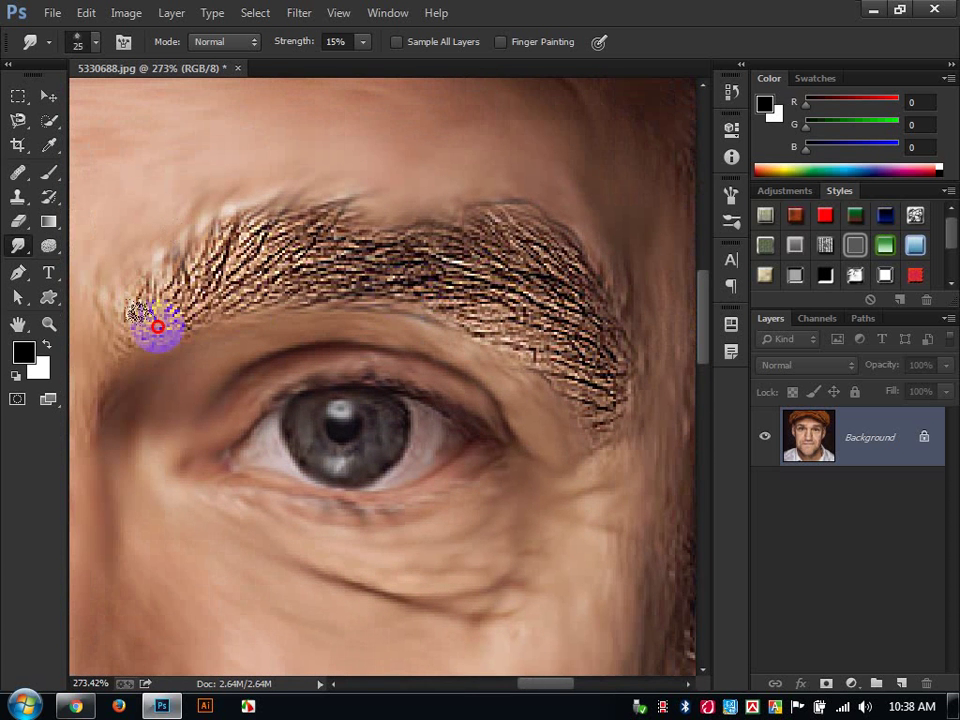
mouse_move(157, 326)
left_mouse_down()
mouse_move(169, 326)
mouse_move(131, 347)
mouse_move(260, 278)
mouse_move(229, 326)
mouse_move(294, 283)
mouse_move(334, 221)
mouse_move(240, 294)
mouse_move(281, 279)
mouse_move(555, 281)
mouse_move(531, 336)
mouse_move(625, 409)
mouse_move(613, 429)
mouse_move(630, 381)
mouse_move(619, 360)
mouse_move(495, 204)
mouse_move(555, 272)
mouse_move(536, 285)
mouse_move(576, 261)
mouse_move(639, 365)
mouse_move(328, 186)
left_mouse_up()
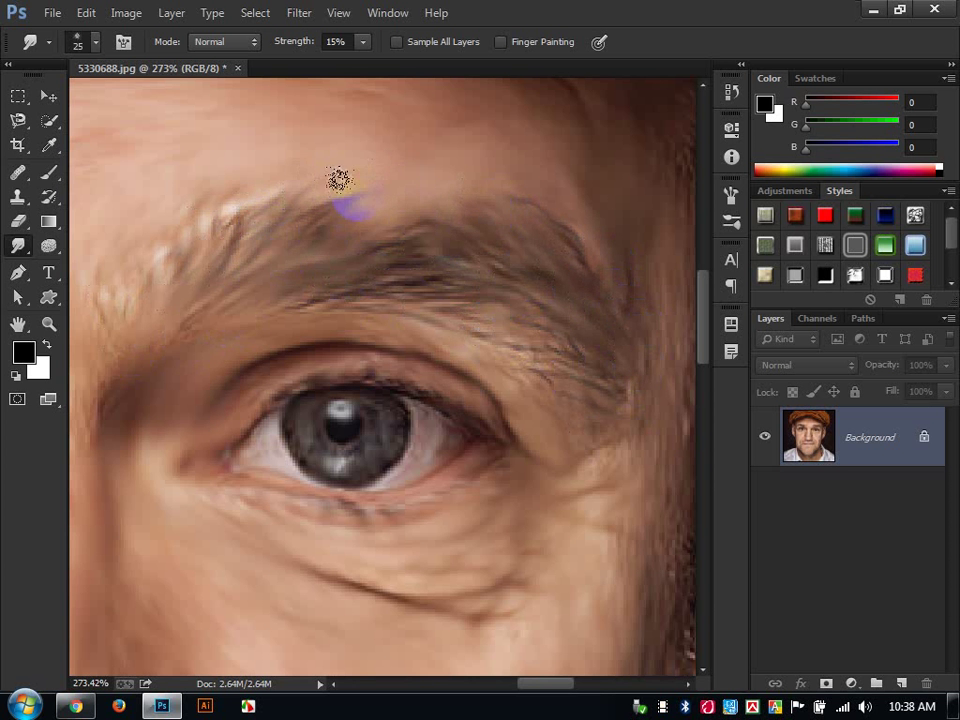
Compare the original snapshot with the last Smudge Tool state in the history, ending on the smudged version
scroll(340, 182, "down", 6)
left_click_drag(354, 257, 508, 229)
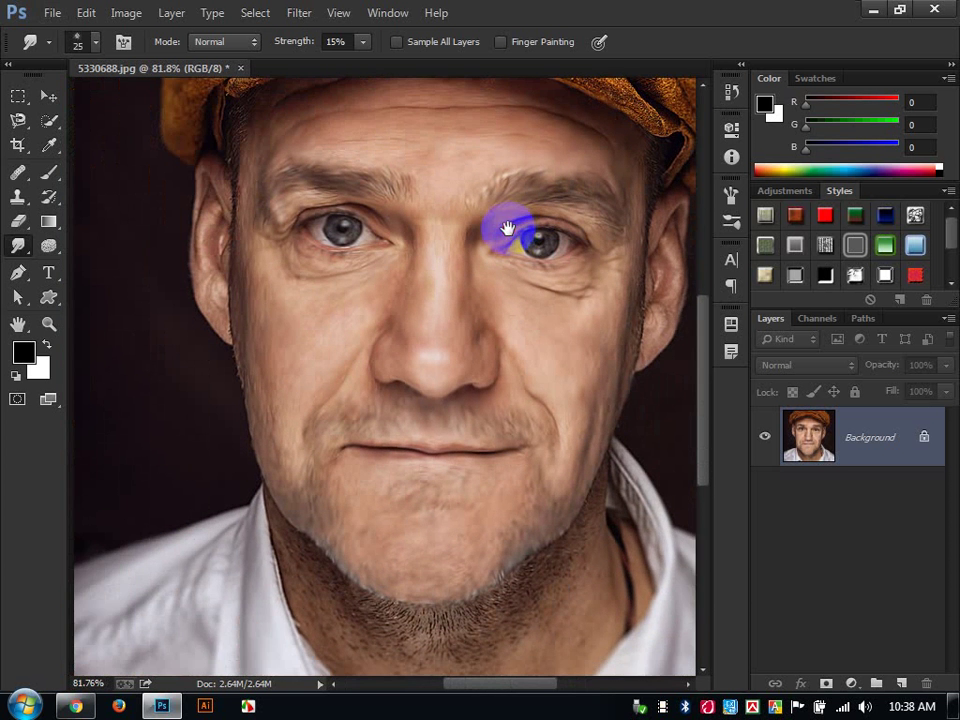
scroll(519, 253, "up", 4)
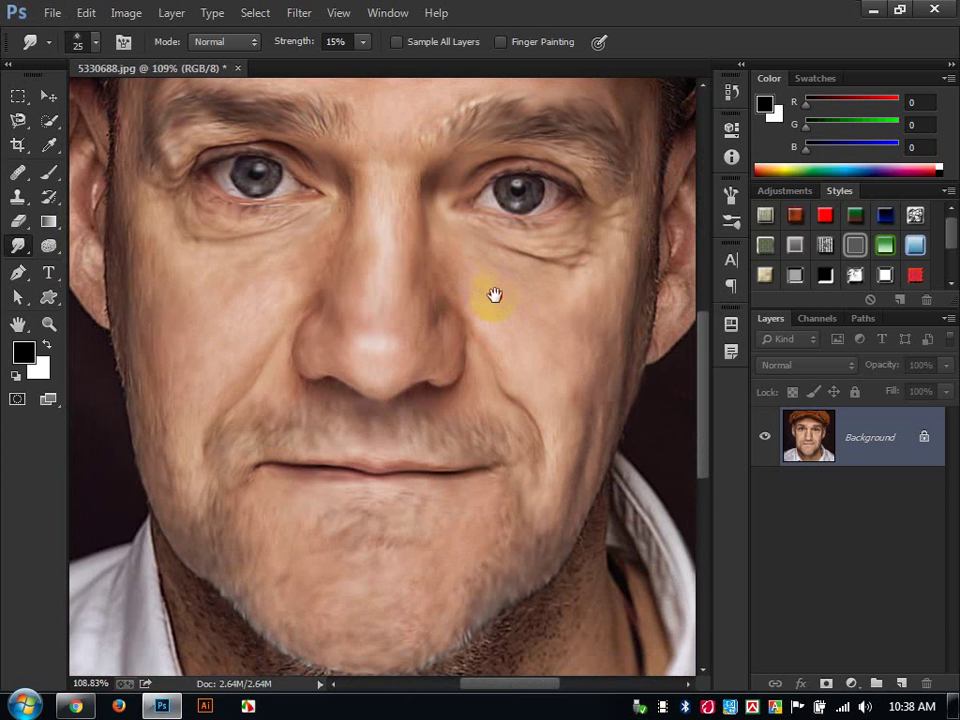
scroll(492, 279, "down", 4)
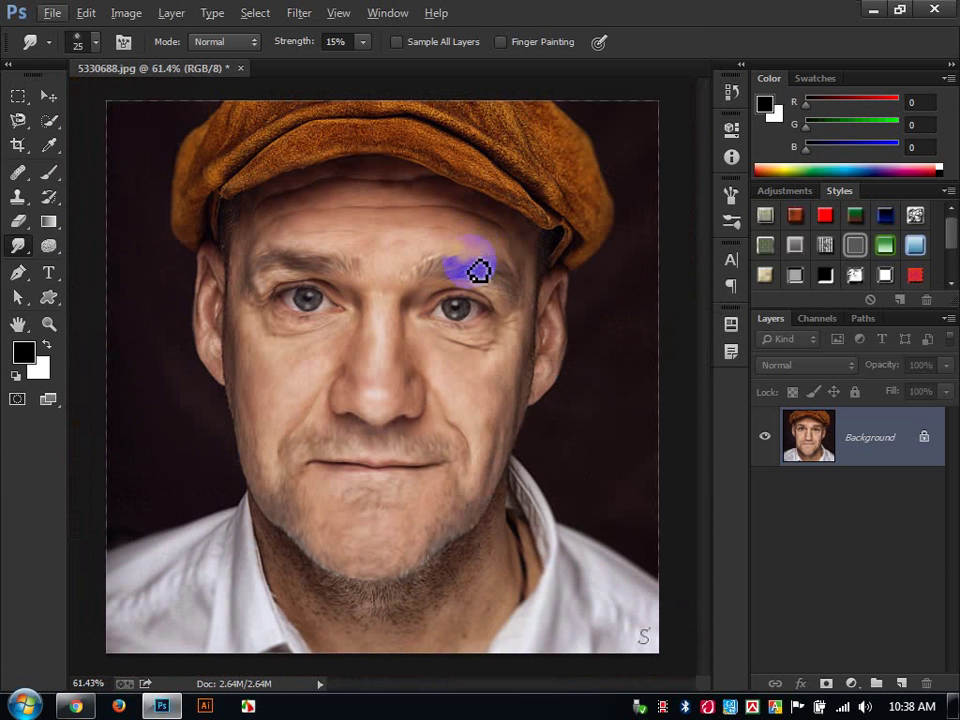
left_click(715, 91)
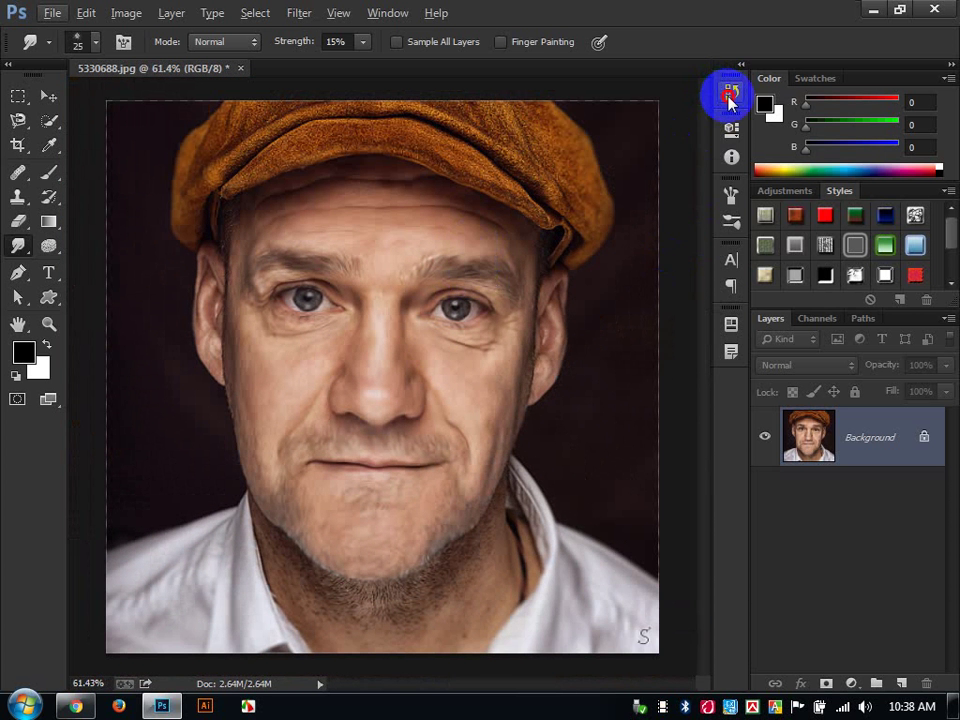
left_click(729, 95)
left_click_drag(700, 477, 628, 130)
left_click(620, 117)
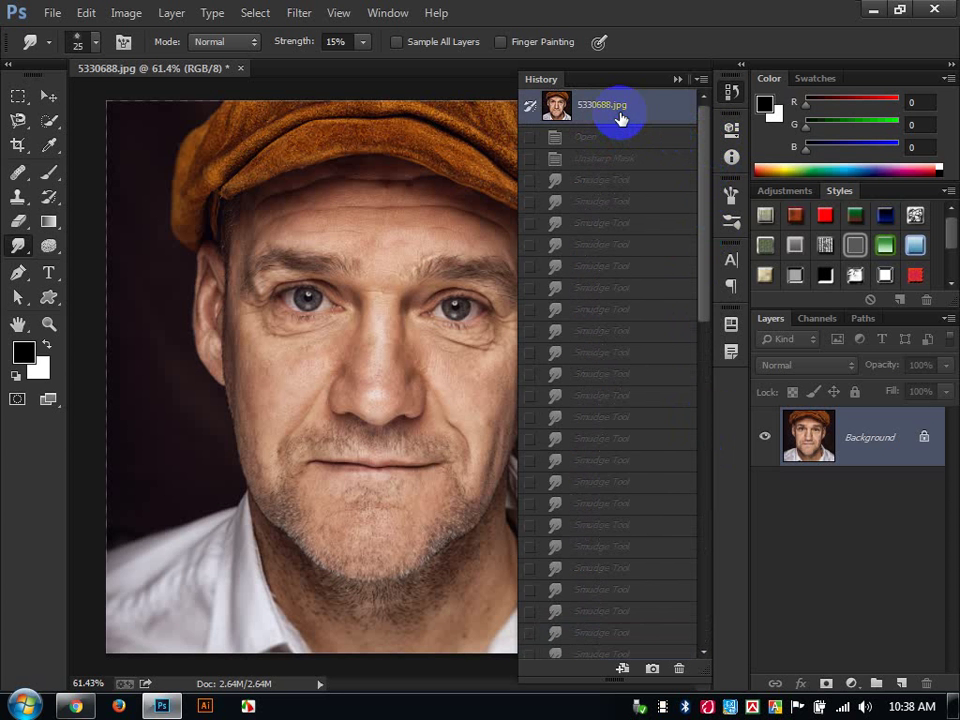
left_click_drag(707, 182, 705, 628)
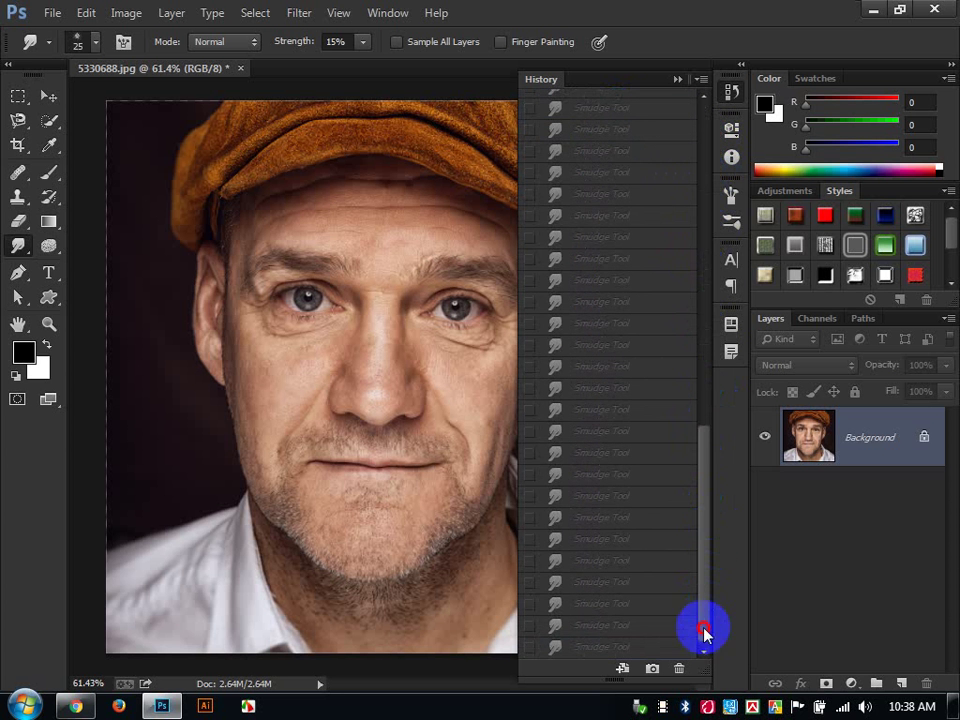
left_click(669, 648)
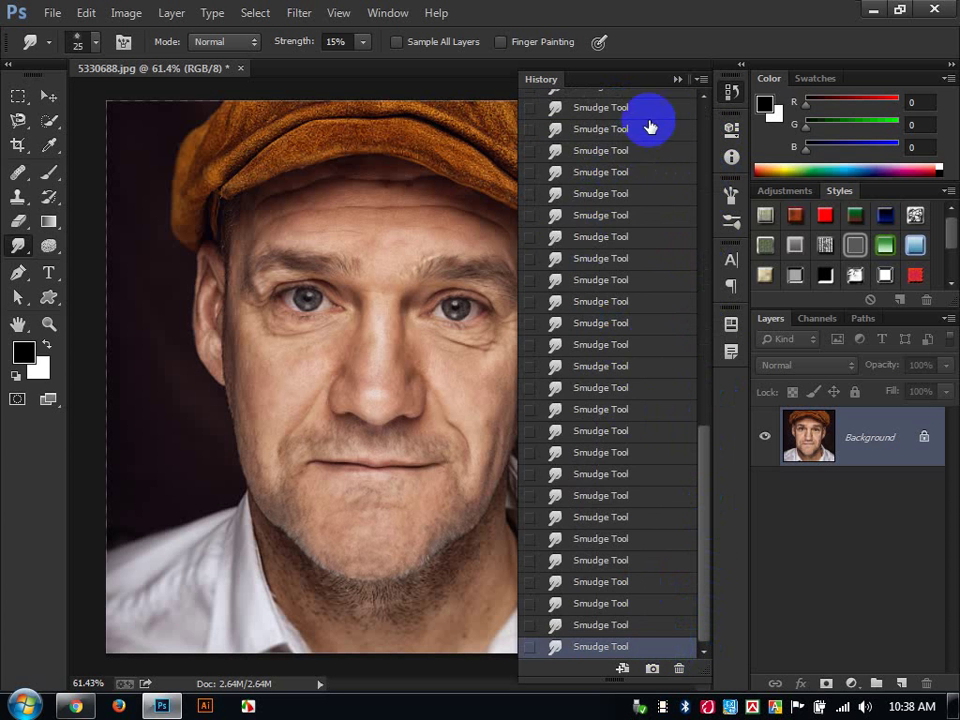
left_click(677, 80)
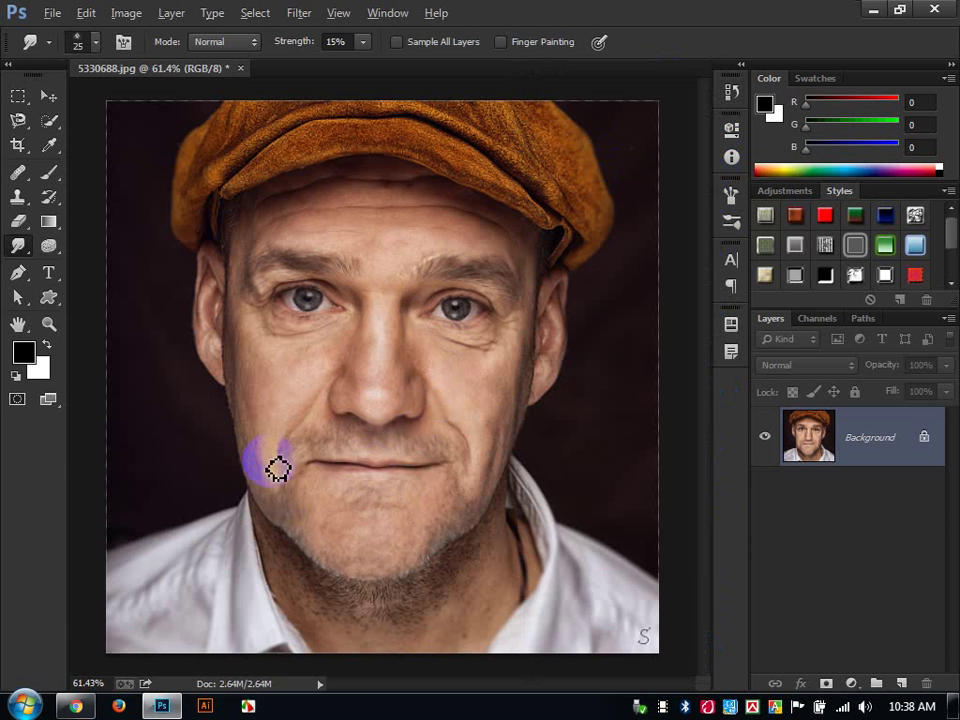
Smooth the left-hand ear, its outer rim and the adjoining sideburn with the Smudge tool
scroll(276, 467, "up", 6)
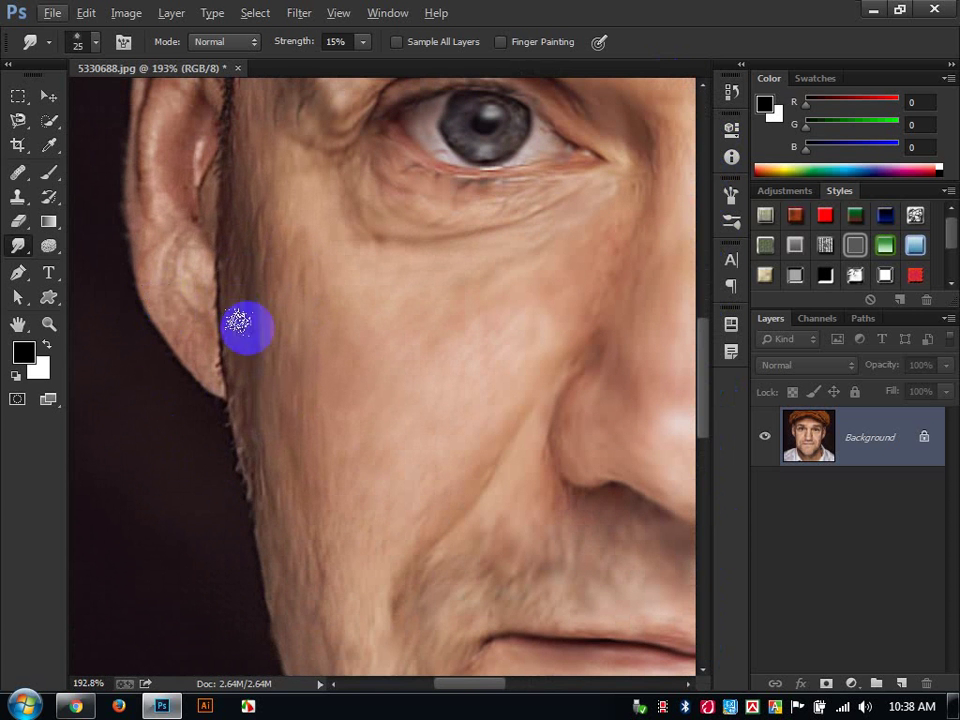
mouse_move(247, 327)
left_mouse_down()
mouse_move(230, 415)
mouse_move(249, 507)
mouse_move(219, 398)
mouse_move(170, 345)
left_mouse_up()
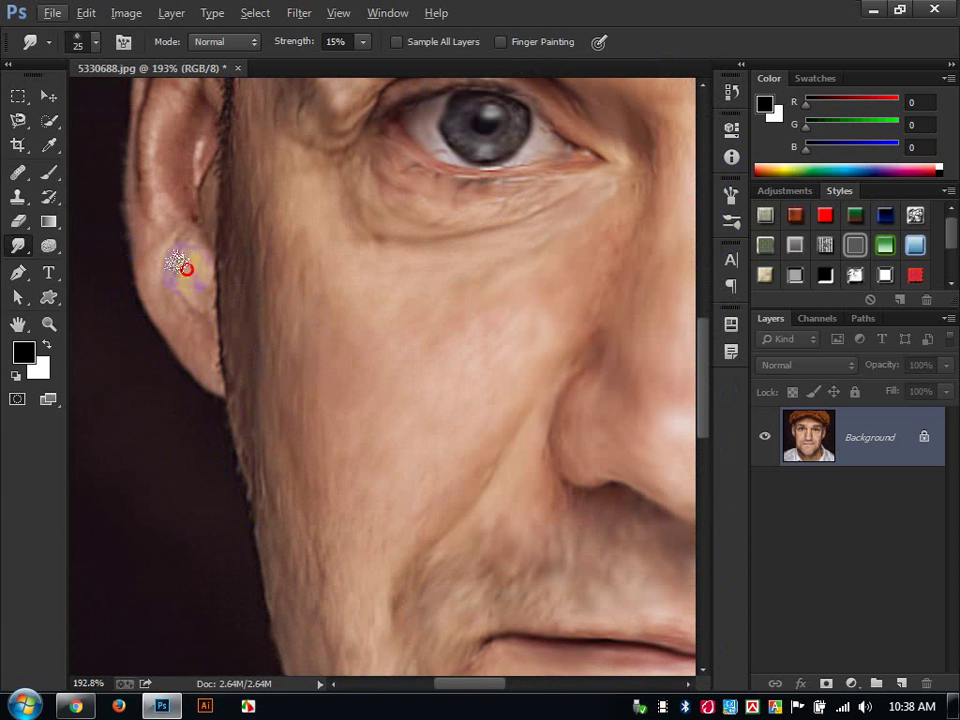
left_click_drag(177, 262, 208, 391)
left_click_drag(216, 281, 289, 459)
left_click_drag(196, 419, 207, 355)
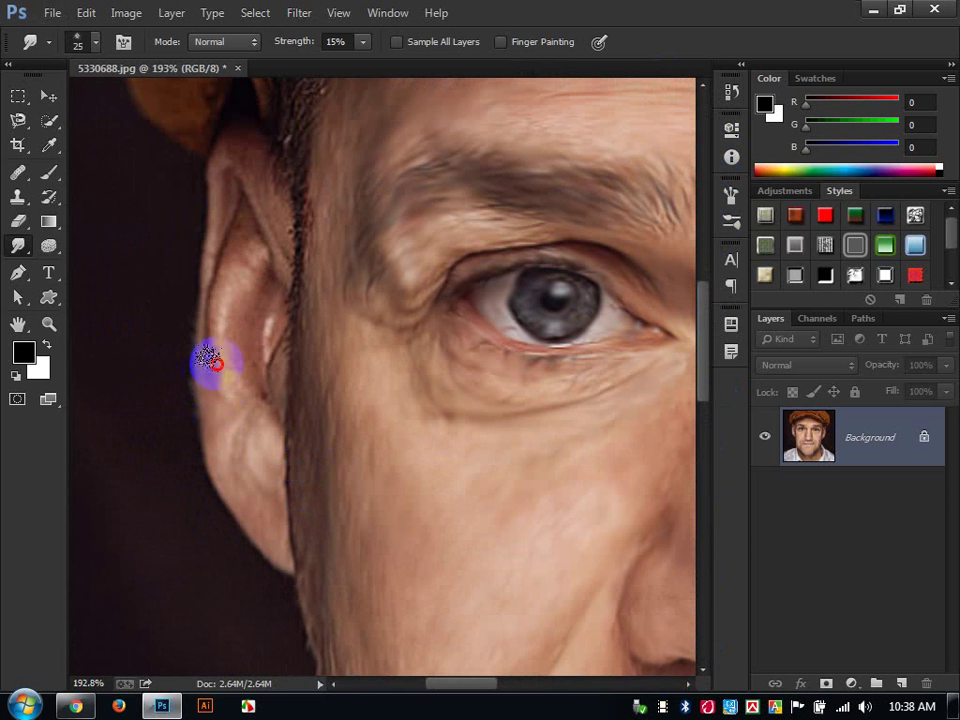
mouse_move(212, 284)
left_mouse_down()
mouse_move(213, 186)
mouse_move(211, 201)
mouse_move(247, 219)
mouse_move(245, 255)
mouse_move(259, 284)
mouse_move(243, 319)
mouse_move(278, 371)
mouse_move(284, 215)
mouse_move(260, 178)
mouse_move(212, 168)
left_mouse_up()
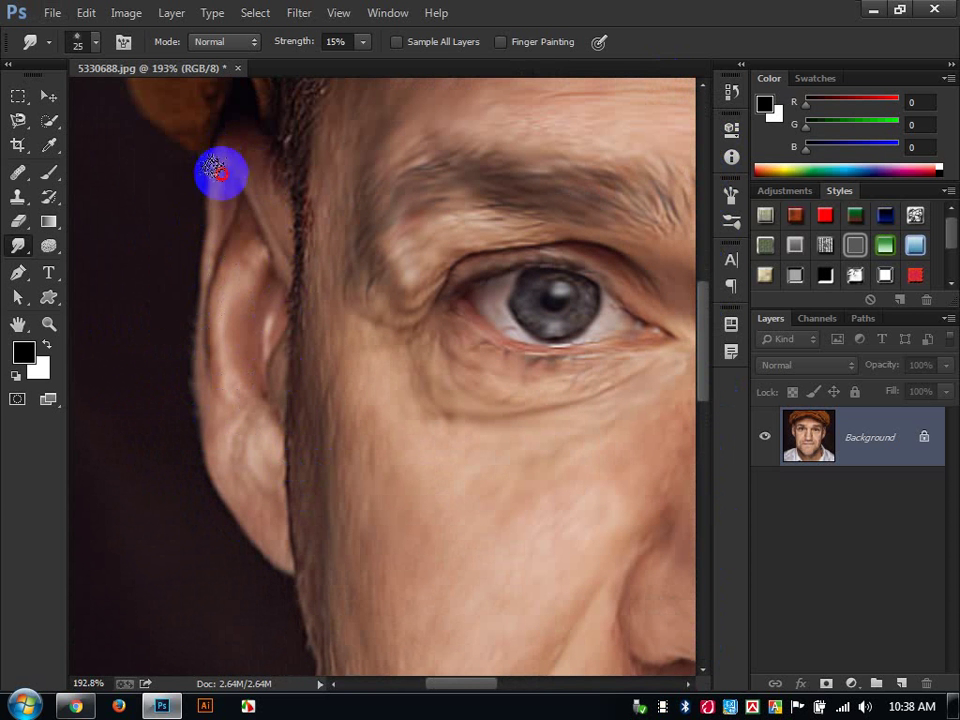
Smudge the hair between the left-hand ear and temple and soften the cheek edge down towards the jaw
left_click(301, 13)
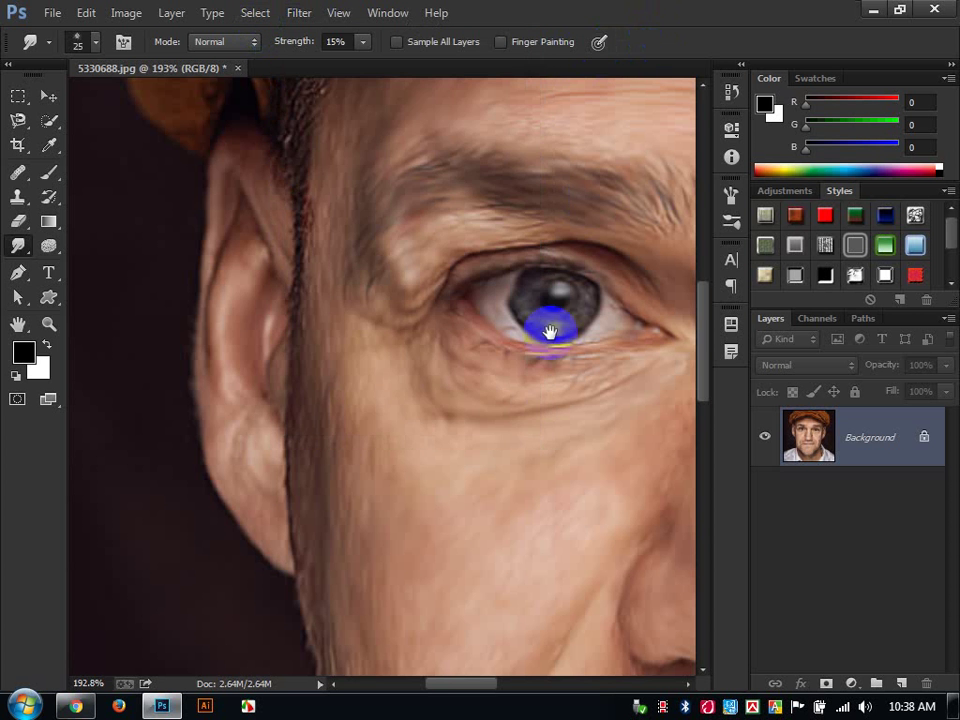
mouse_move(551, 326)
left_mouse_down()
mouse_move(473, 280)
mouse_move(597, 488)
mouse_move(315, 355)
mouse_move(239, 292)
mouse_move(325, 265)
mouse_move(312, 340)
mouse_move(329, 235)
mouse_move(313, 215)
mouse_move(332, 127)
mouse_move(307, 172)
left_mouse_up()
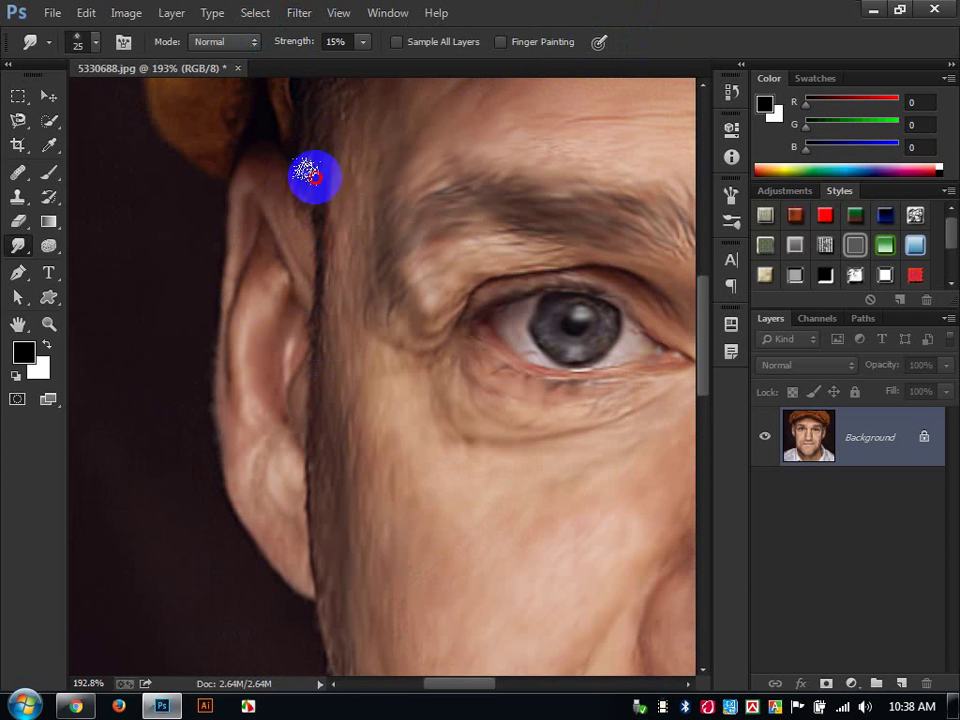
scroll(320, 220, "down", 5)
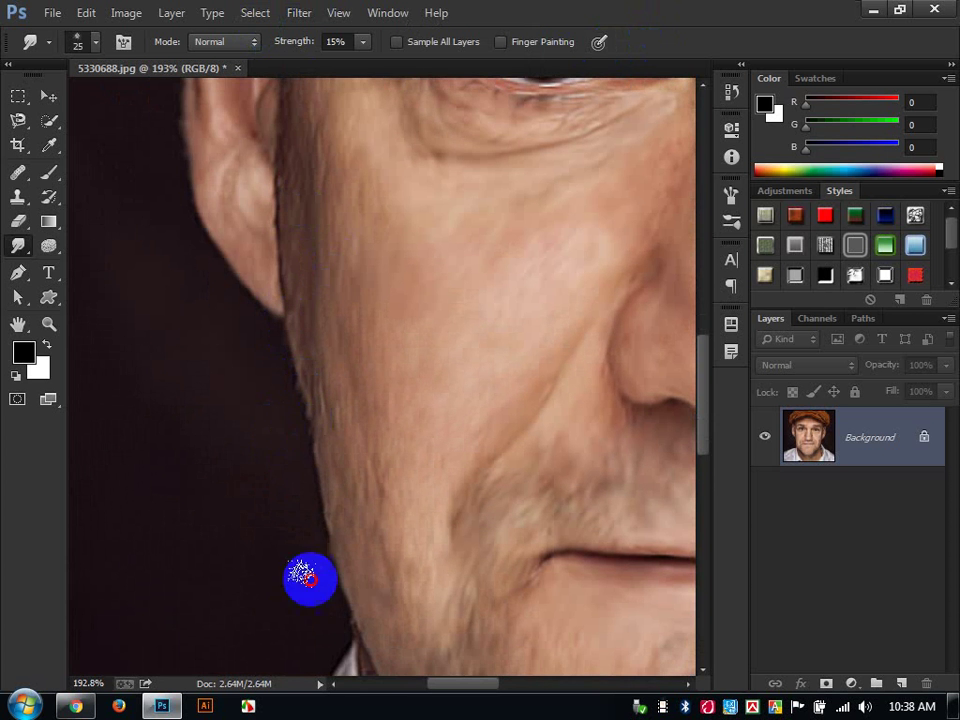
Smudge the neck stubble beneath the jaw, the skin along the shirt collar and the chin
scroll(330, 400, "down", 8)
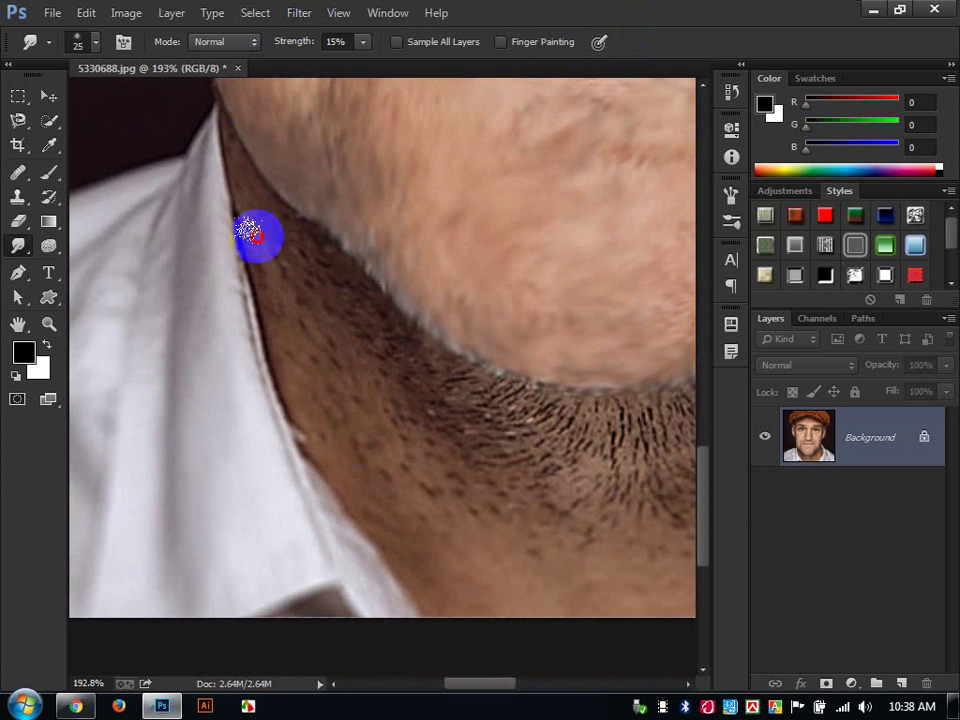
mouse_move(250, 232)
left_mouse_down()
mouse_move(320, 387)
mouse_move(354, 420)
mouse_move(320, 294)
mouse_move(409, 515)
mouse_move(386, 426)
mouse_move(470, 560)
mouse_move(353, 339)
mouse_move(430, 388)
mouse_move(306, 258)
mouse_move(411, 362)
mouse_move(559, 383)
mouse_move(595, 430)
mouse_move(316, 321)
mouse_move(345, 323)
mouse_move(303, 246)
mouse_move(333, 234)
mouse_move(223, 153)
mouse_move(223, 100)
left_mouse_up()
mouse_move(336, 275)
left_mouse_down()
mouse_move(105, 192)
mouse_move(25, 142)
left_mouse_up()
mouse_move(510, 306)
left_mouse_down()
mouse_move(424, 337)
mouse_move(432, 393)
mouse_move(461, 381)
mouse_move(357, 408)
mouse_move(329, 431)
mouse_move(490, 293)
mouse_move(494, 276)
mouse_move(315, 313)
mouse_move(446, 284)
mouse_move(424, 326)
mouse_move(602, 231)
mouse_move(415, 400)
mouse_move(362, 432)
mouse_move(333, 428)
mouse_move(327, 411)
mouse_move(354, 467)
mouse_move(322, 503)
mouse_move(262, 512)
mouse_move(535, 308)
mouse_move(511, 315)
mouse_move(544, 182)
mouse_move(348, 532)
mouse_move(429, 490)
mouse_move(345, 646)
mouse_move(393, 637)
mouse_move(442, 668)
mouse_move(601, 378)
mouse_move(528, 375)
mouse_move(552, 274)
mouse_move(545, 306)
mouse_move(521, 197)
mouse_move(476, 230)
mouse_move(404, 366)
mouse_move(299, 398)
mouse_move(118, 485)
left_mouse_up()
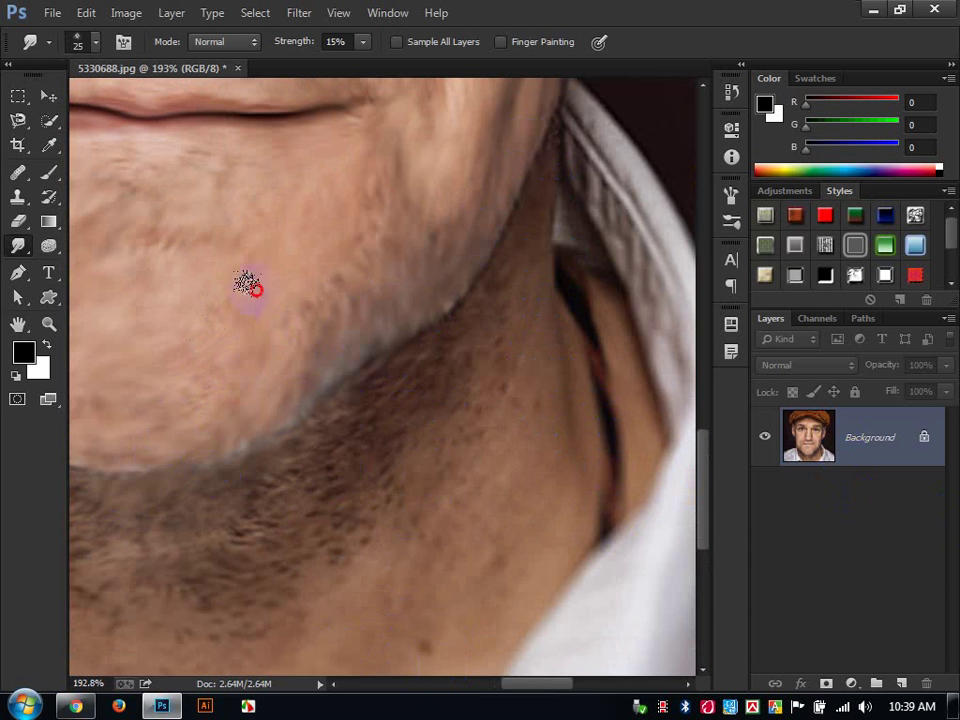
left_click_drag(255, 282, 462, 393)
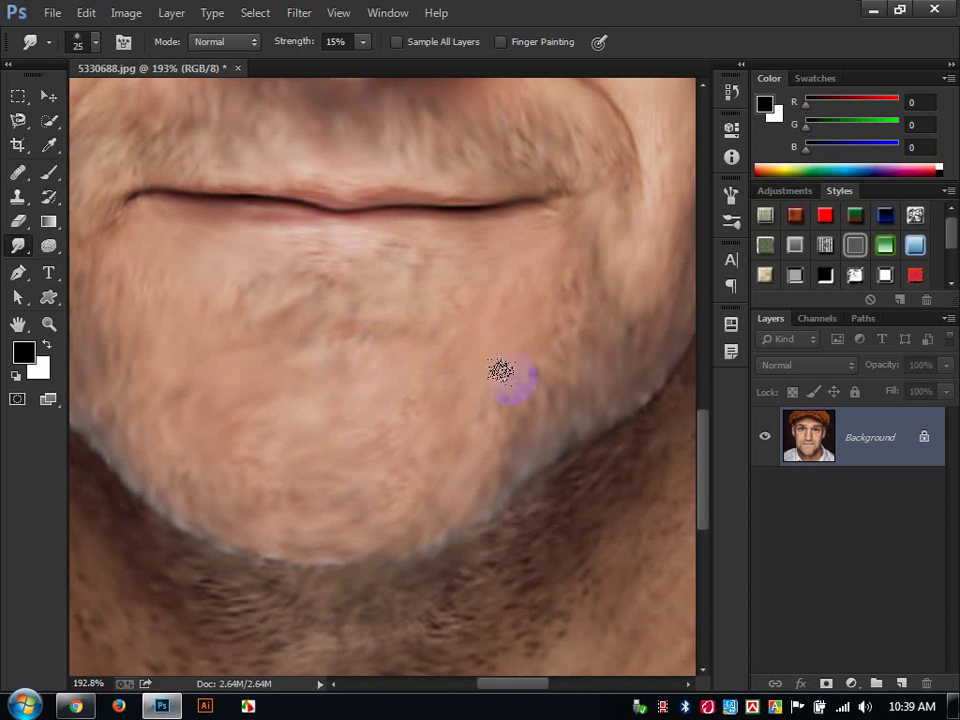
left_click(900, 683)
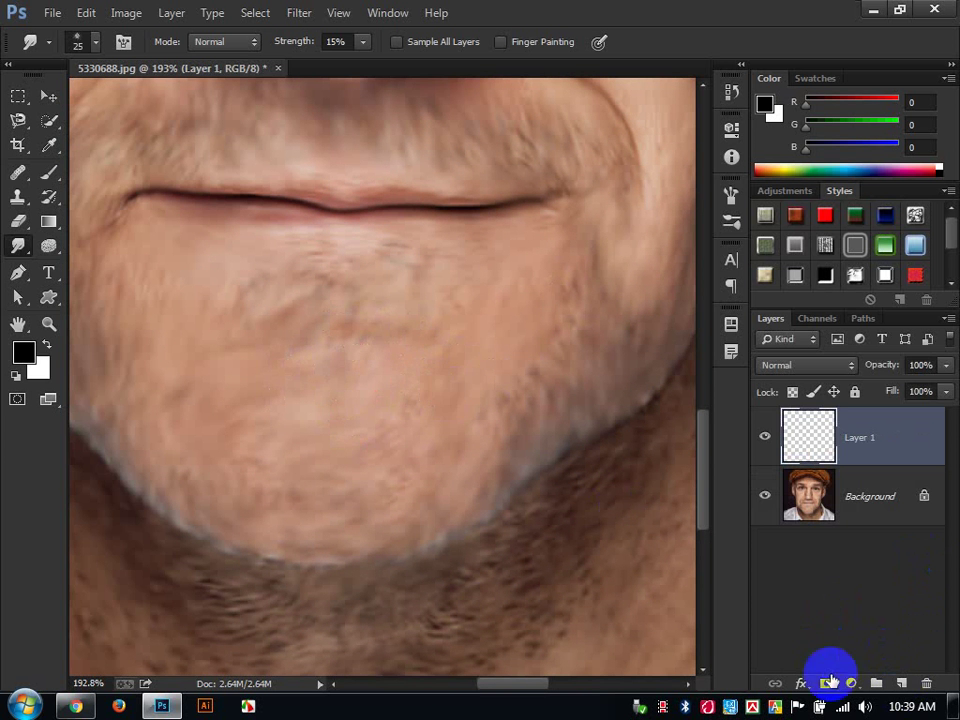
left_click(926, 683)
scroll(437, 240, "down", 6)
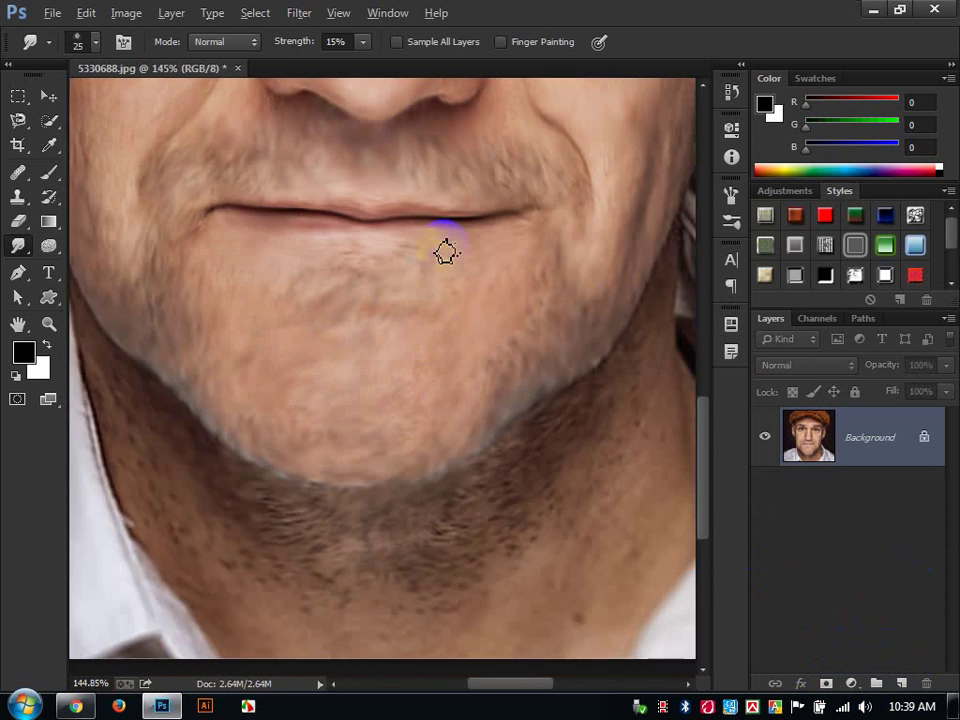
scroll(440, 262, "up", 2)
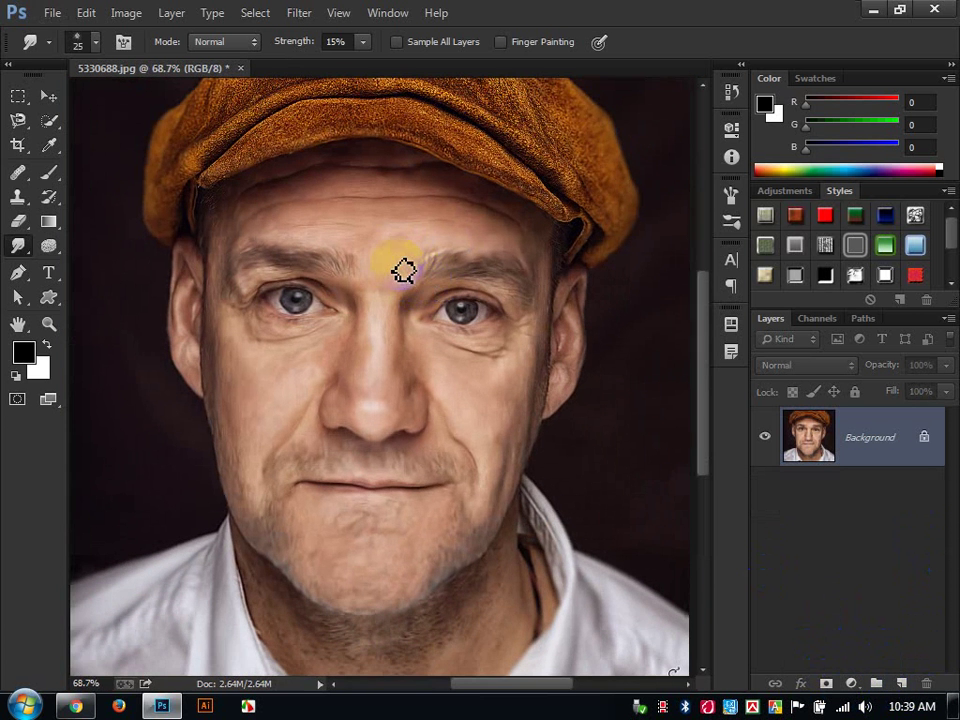
Examine the smudged skin on the man's forehead, eyes and nose, close up and in the whole portrait
scroll(403, 270, "up", 1)
scroll(405, 266, "down", 1)
scroll(405, 266, "up", 1)
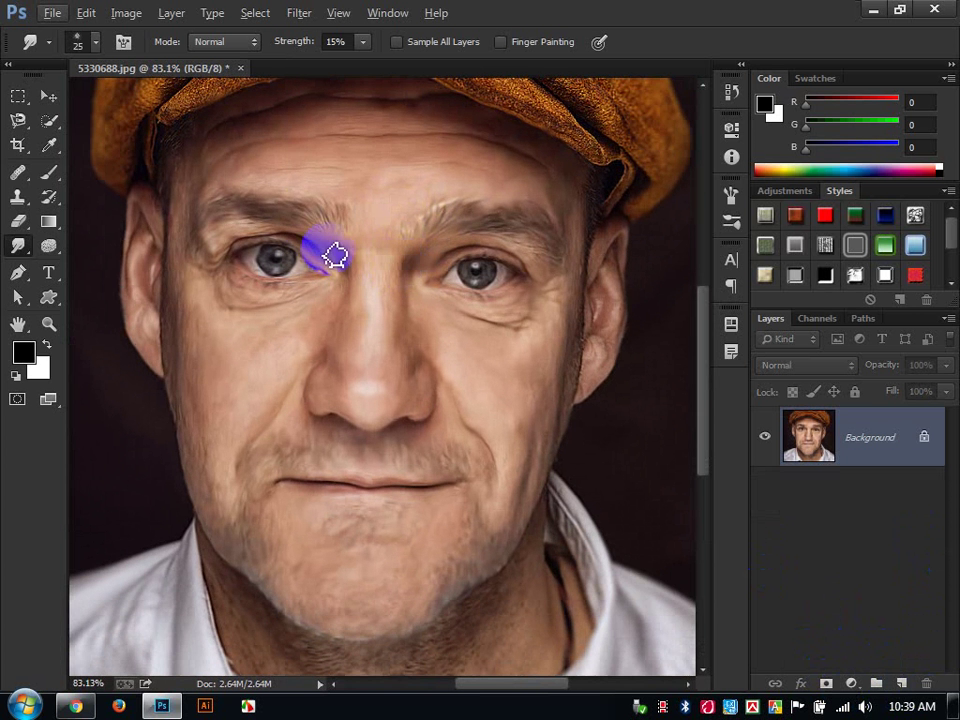
left_click_drag(335, 256, 316, 188)
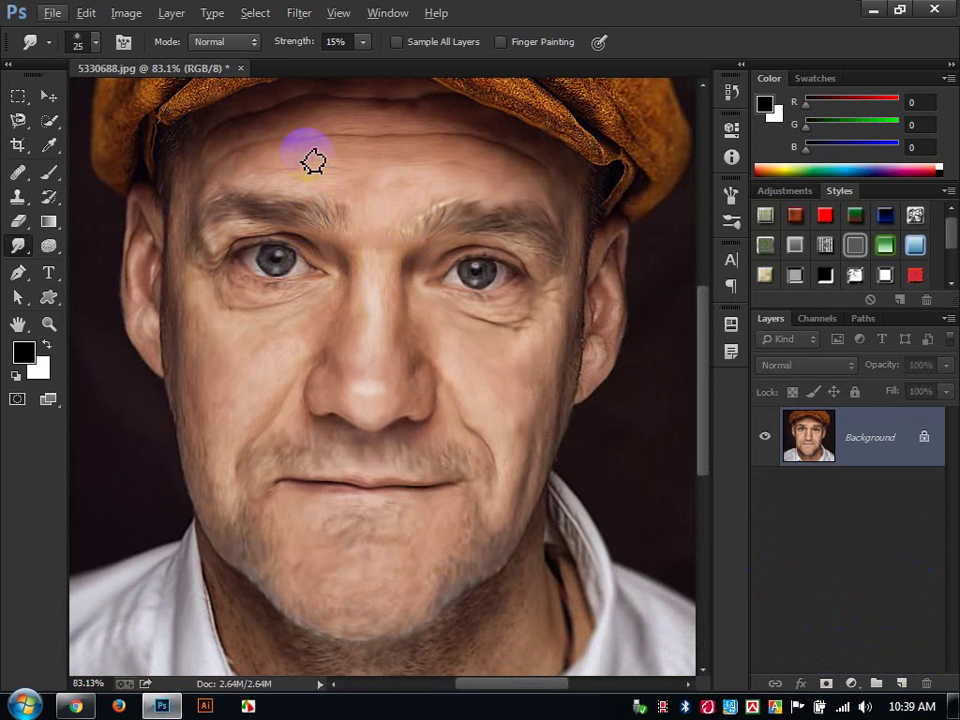
scroll(314, 161, "down", 2)
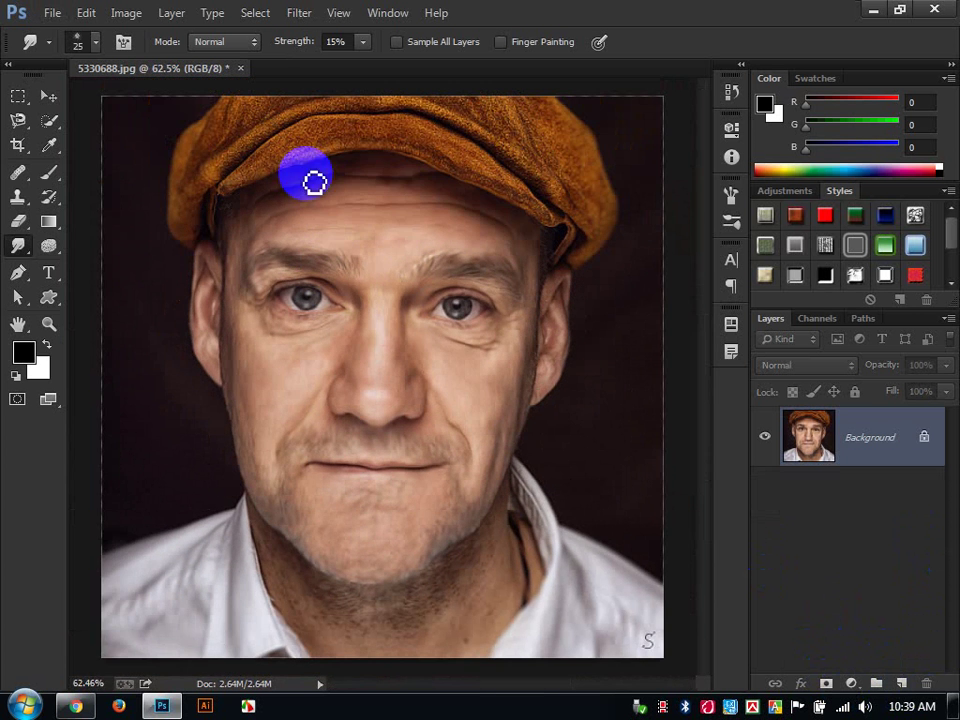
left_click_drag(315, 180, 382, 290)
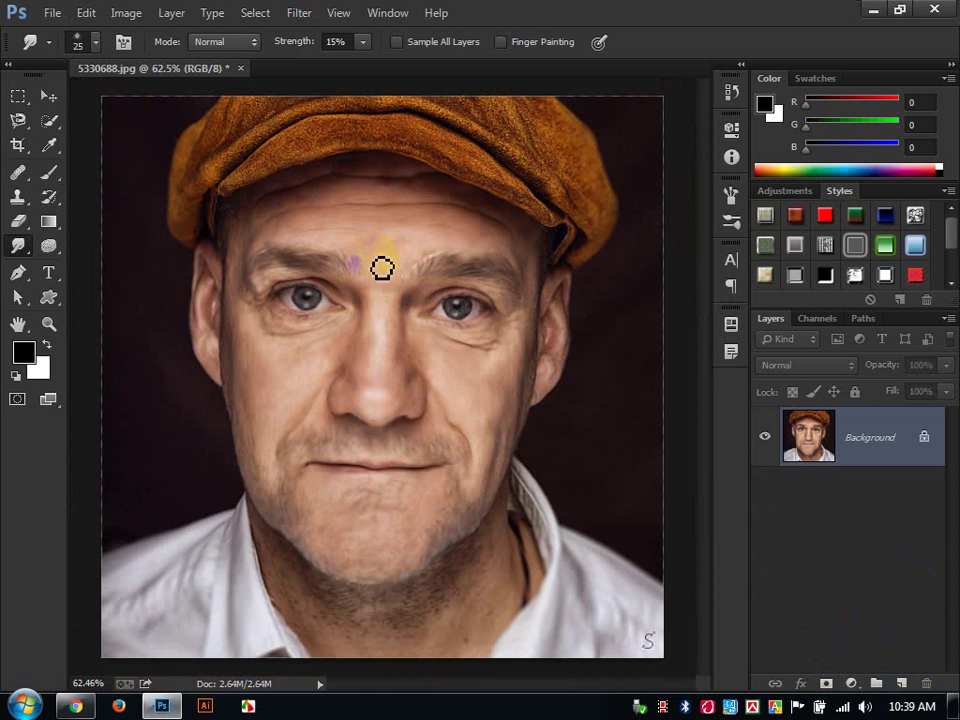
scroll(382, 268, "up", 2)
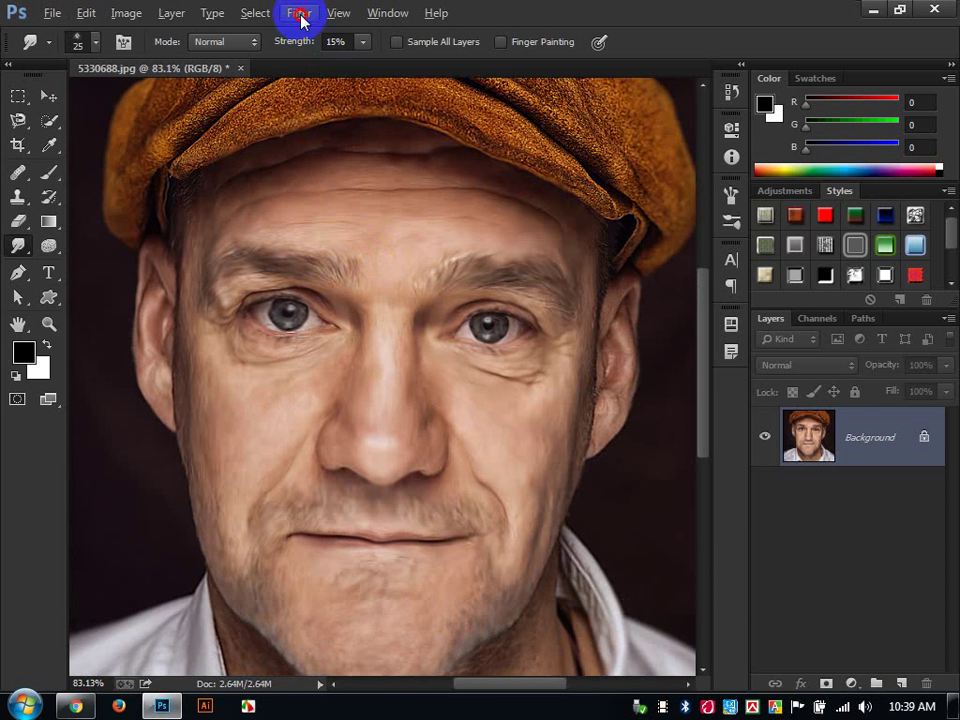
Start the Oil Paint filter on the portrait and set its lighting to Shine 0 and Angular Direction 0
left_click(299, 13)
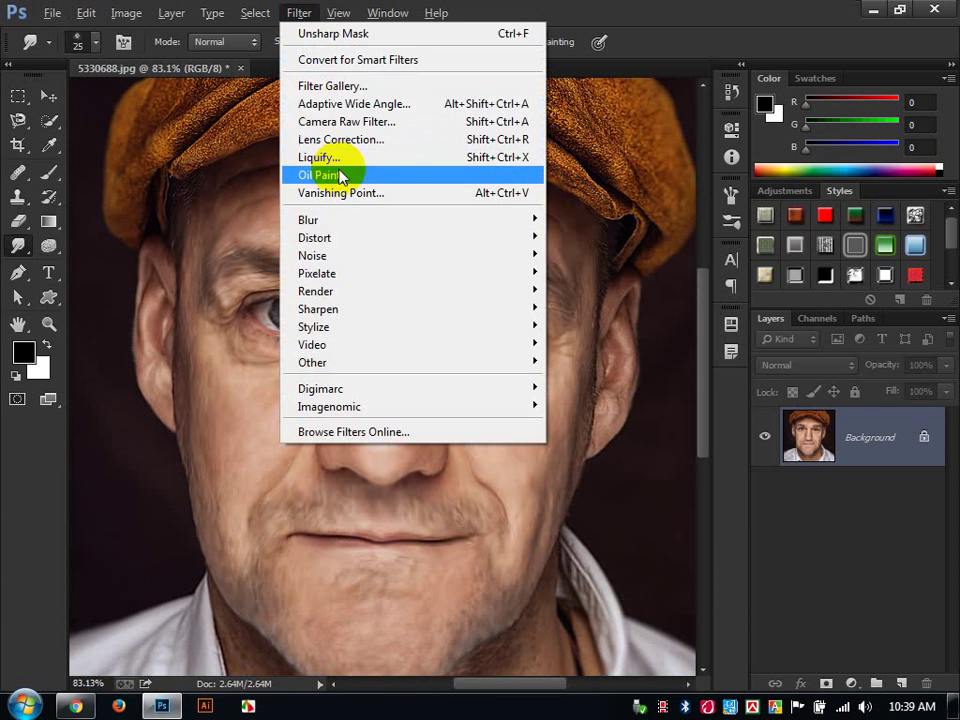
left_click(340, 175)
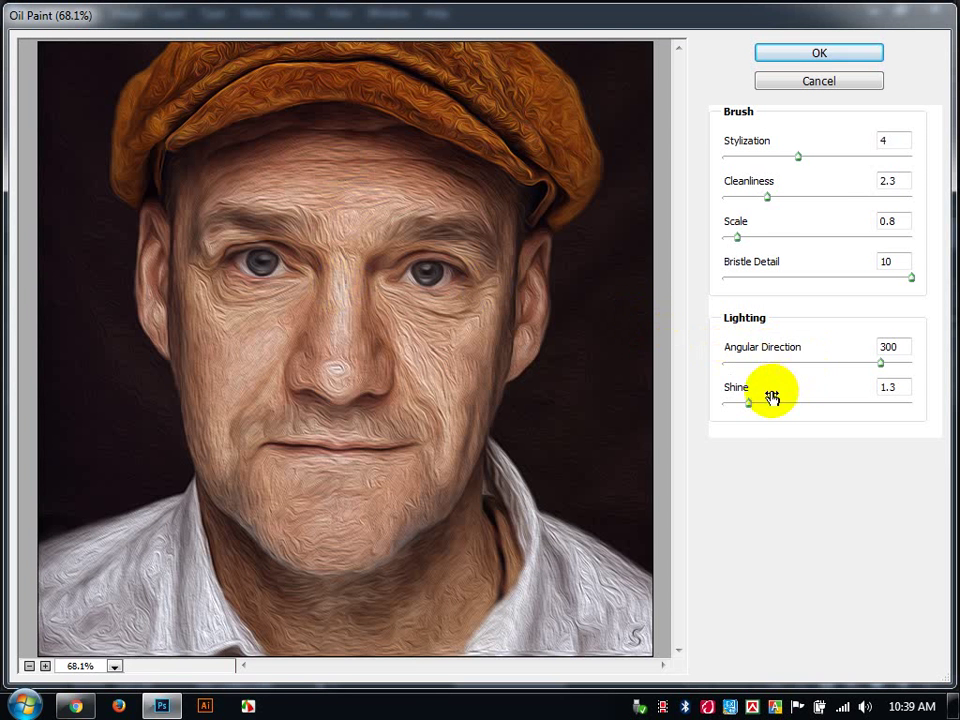
left_click_drag(748, 410, 686, 411)
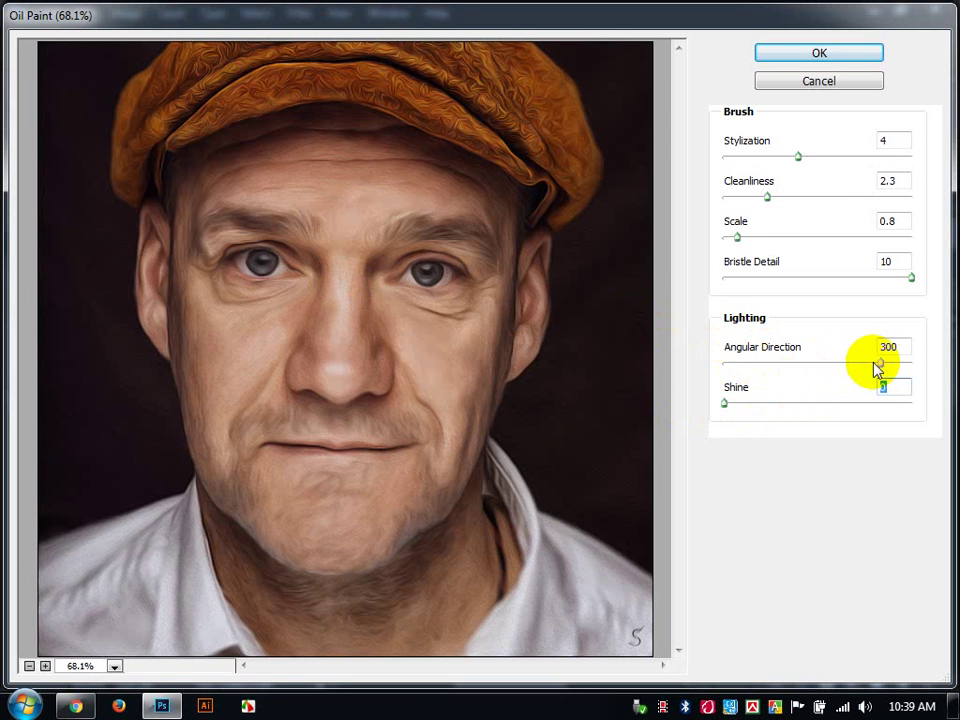
left_click_drag(876, 364, 698, 368)
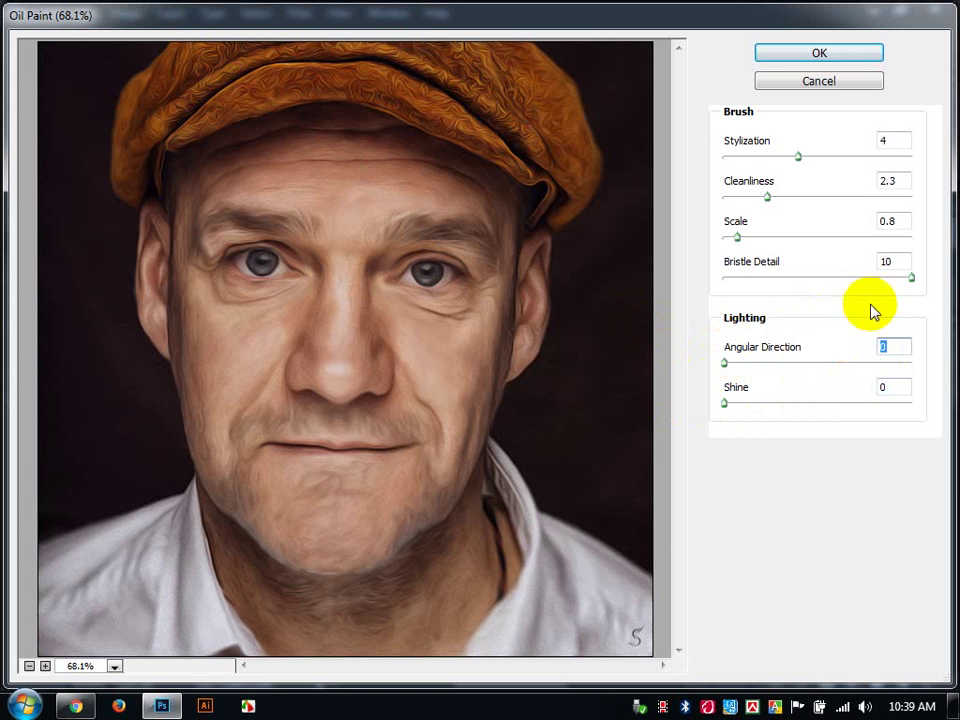
Reduce the Oil Paint brush settings to Bristle Detail 0, Scale 0.1 and Cleanliness 0
left_click_drag(911, 279, 741, 287)
left_click_drag(694, 280, 700, 279)
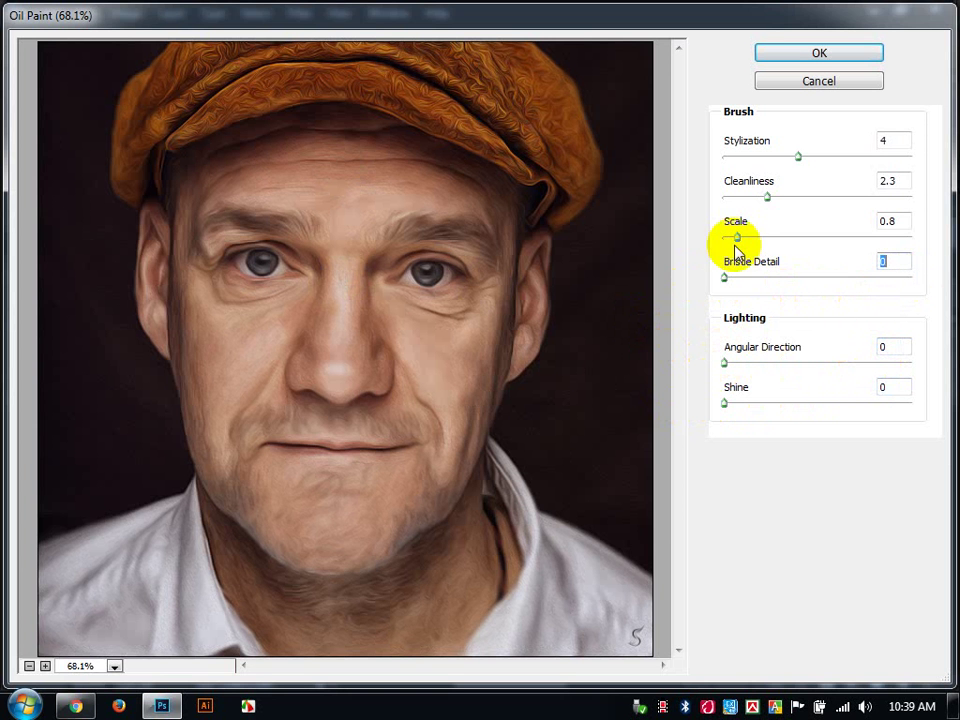
left_click_drag(735, 240, 718, 238)
left_click_drag(767, 197, 718, 197)
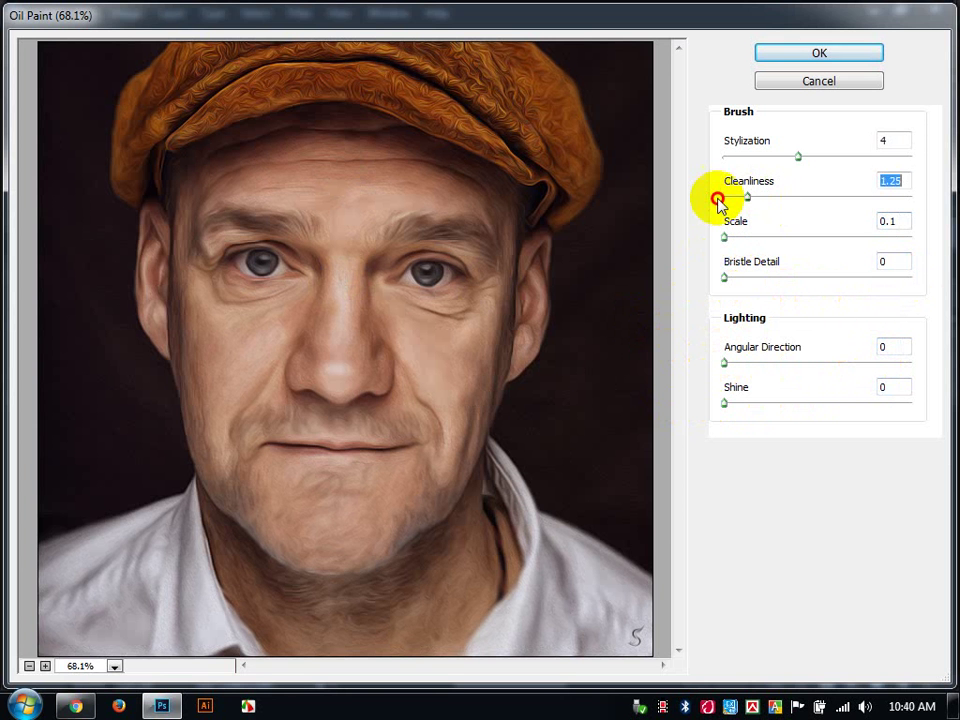
Set the Oil Paint Stylization to 6.09 and Cleanliness to 4, and apply the filter to the portrait
left_click_drag(793, 161, 838, 158)
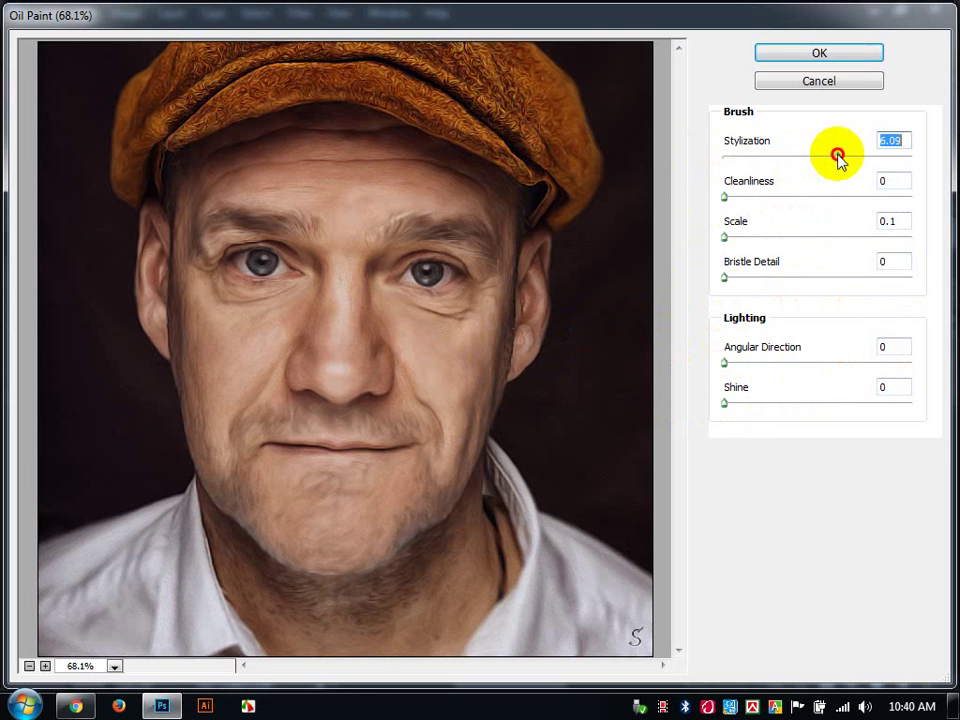
left_click_drag(726, 197, 799, 201)
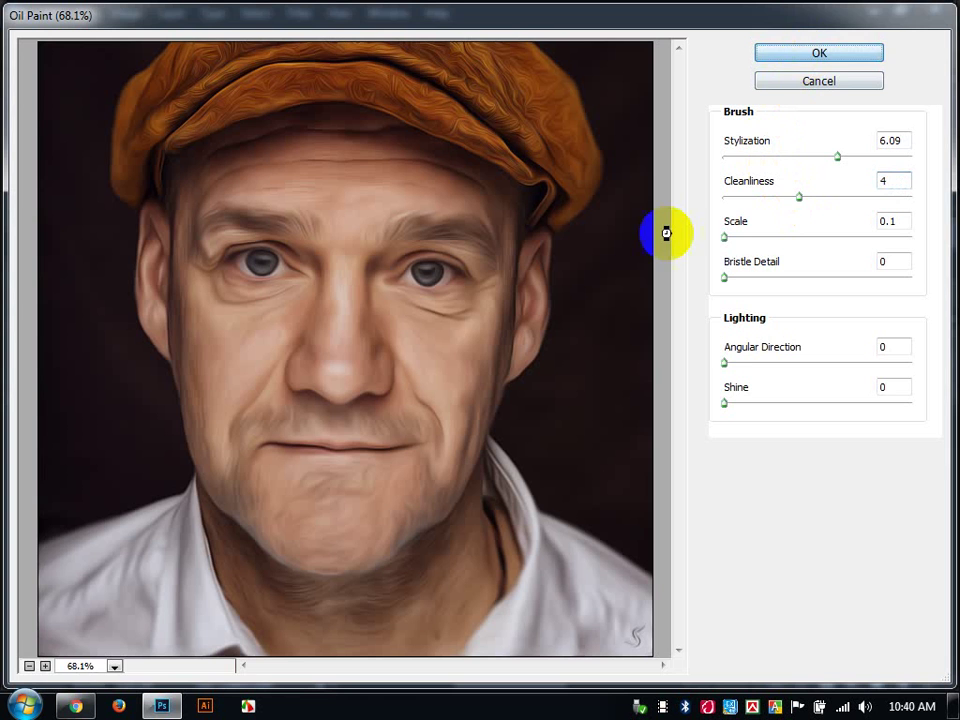
key("Return")
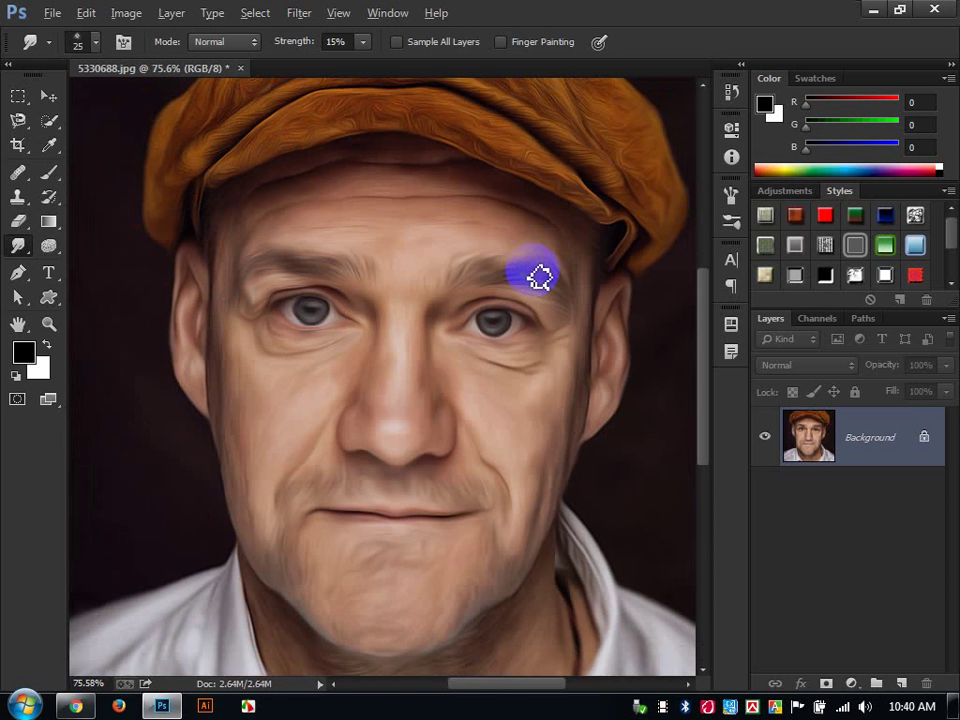
Inspect the oil-painted portrait as a whole and in detail around the eyes, nose and mouth
scroll(540, 277, "down", 3)
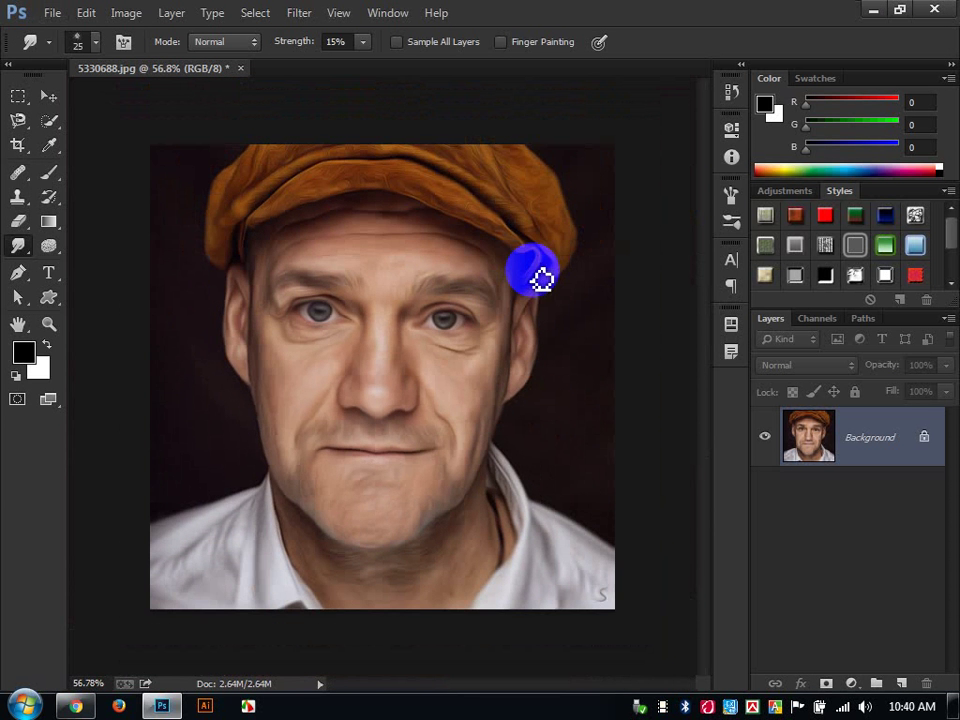
scroll(540, 277, "up", 1)
scroll(540, 277, "up", 1)
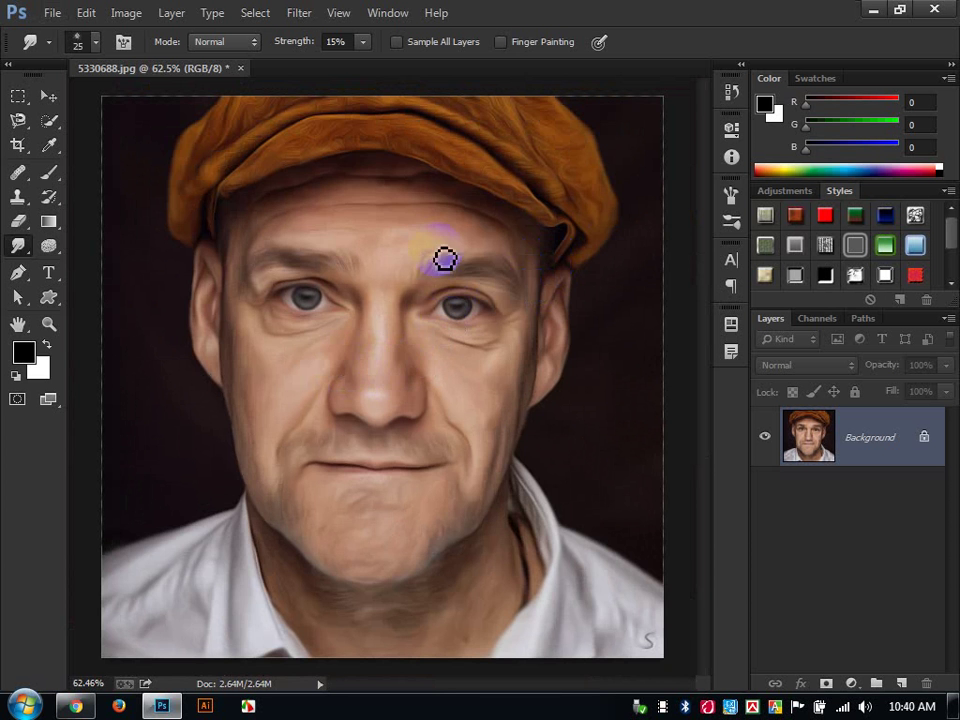
scroll(340, 380, "up", 3)
scroll(396, 300, "down", 2)
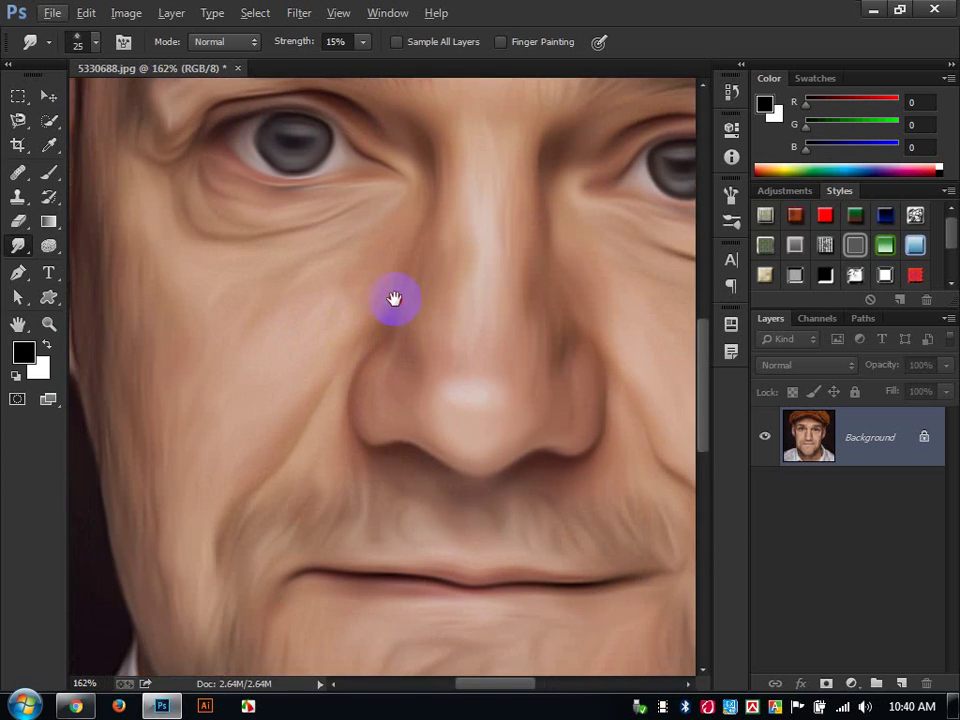
scroll(395, 297, "down", 3)
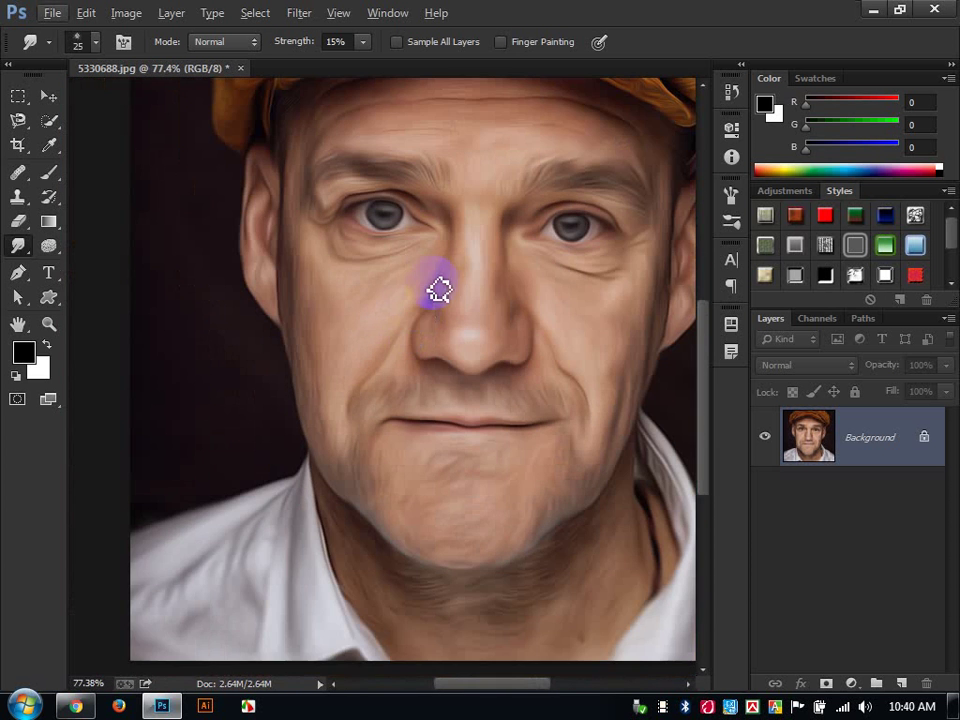
scroll(435, 285, "down", 1)
scroll(440, 292, "down", 1)
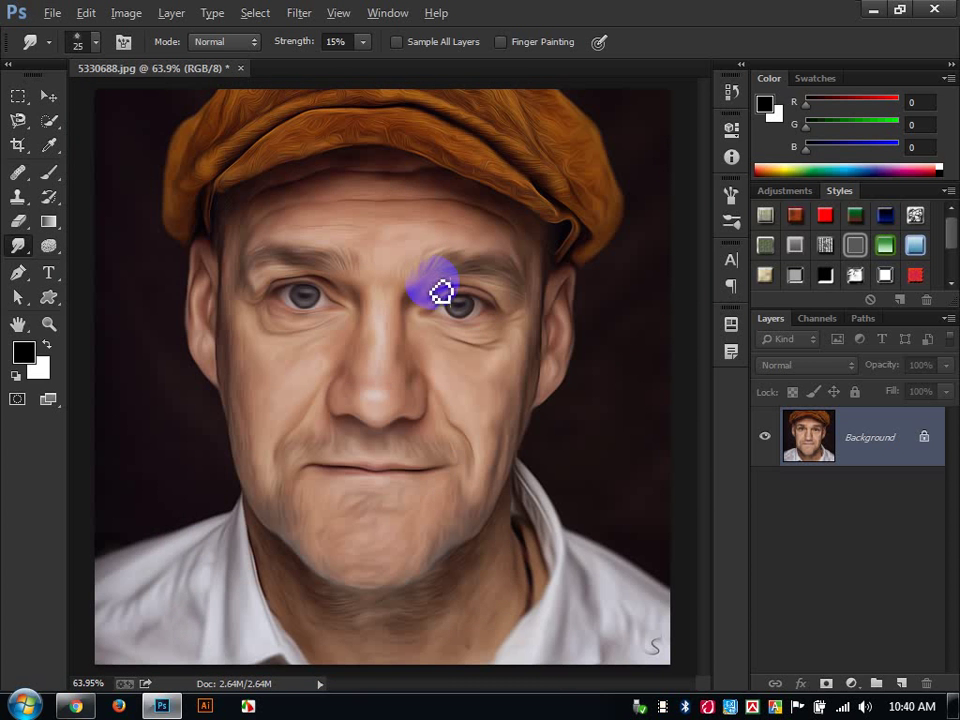
scroll(441, 291, "down", 1)
scroll(441, 291, "up", 1)
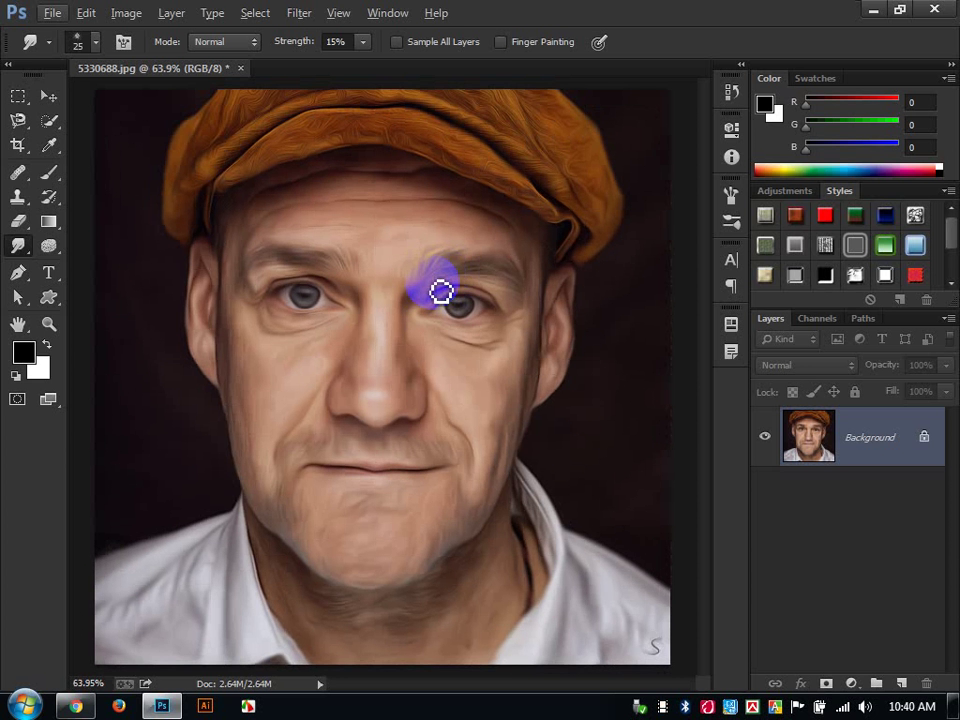